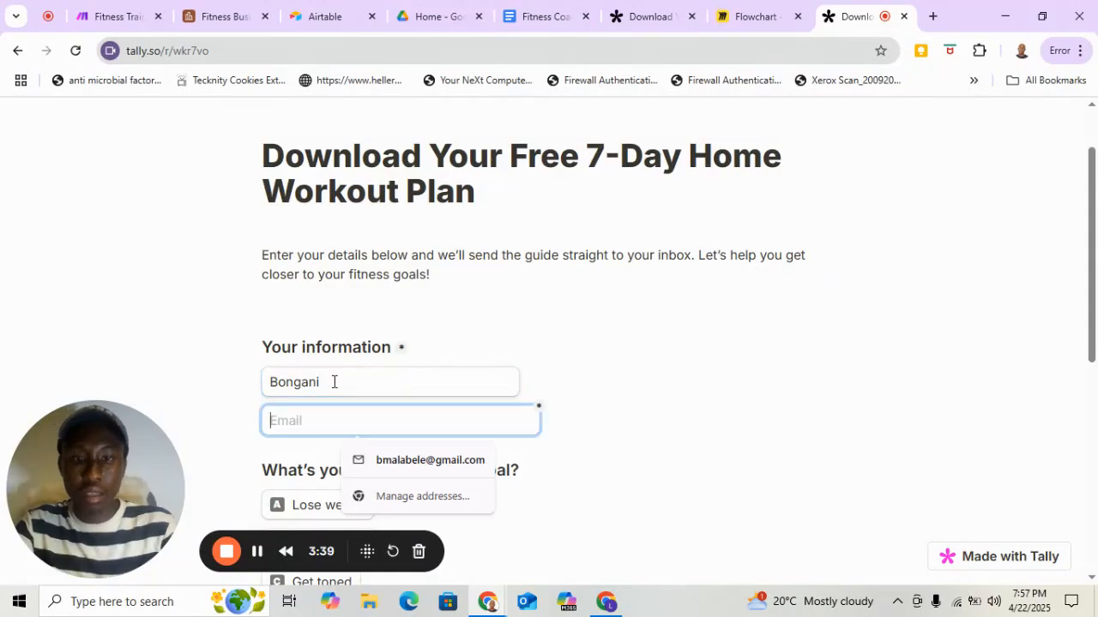
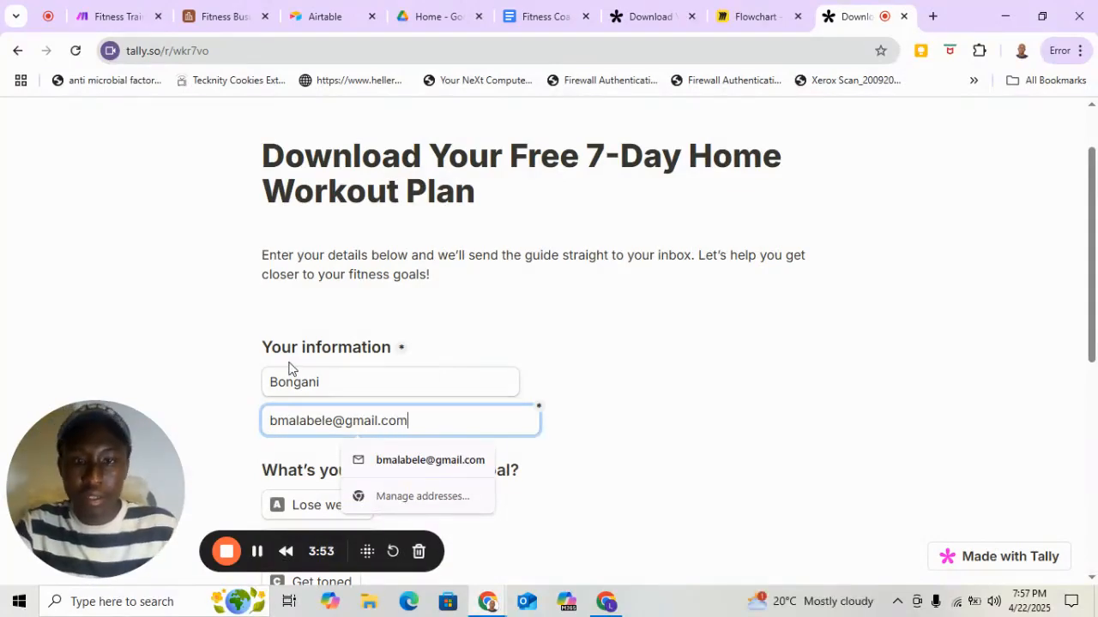
Answer the form's questions with Get toned as the fitness goal and Facebook as the place where the coach was found.
{"action": "scroll", "coordinate": [290, 369], "scroll_direction": "down", "scroll_amount": 5}
{"action": "scroll", "coordinate": [294, 364], "scroll_direction": "up", "scroll_amount": 4}
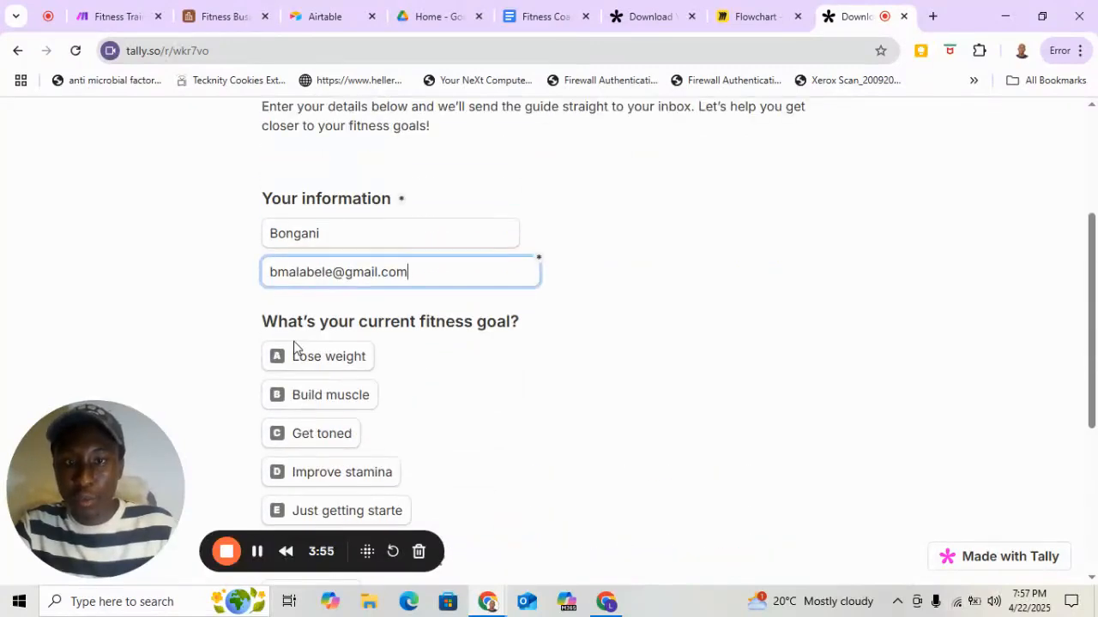
{"action": "scroll", "coordinate": [294, 345], "scroll_direction": "down", "scroll_amount": 1}
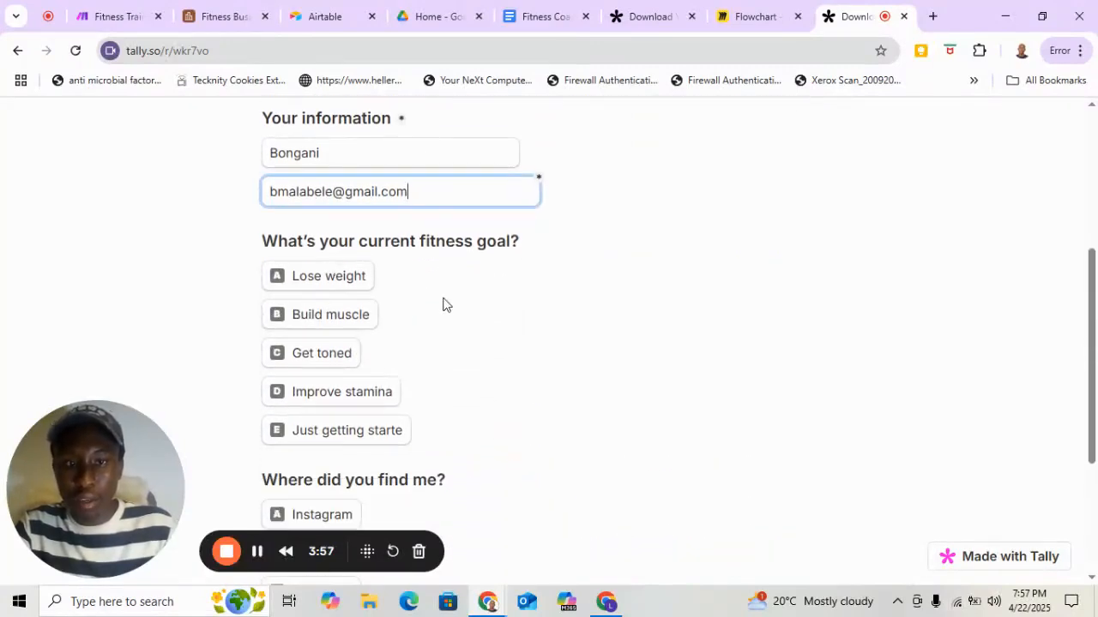
{"action": "left_click", "coordinate": [313, 362]}
{"action": "scroll", "coordinate": [354, 416], "scroll_direction": "down", "scroll_amount": 3}
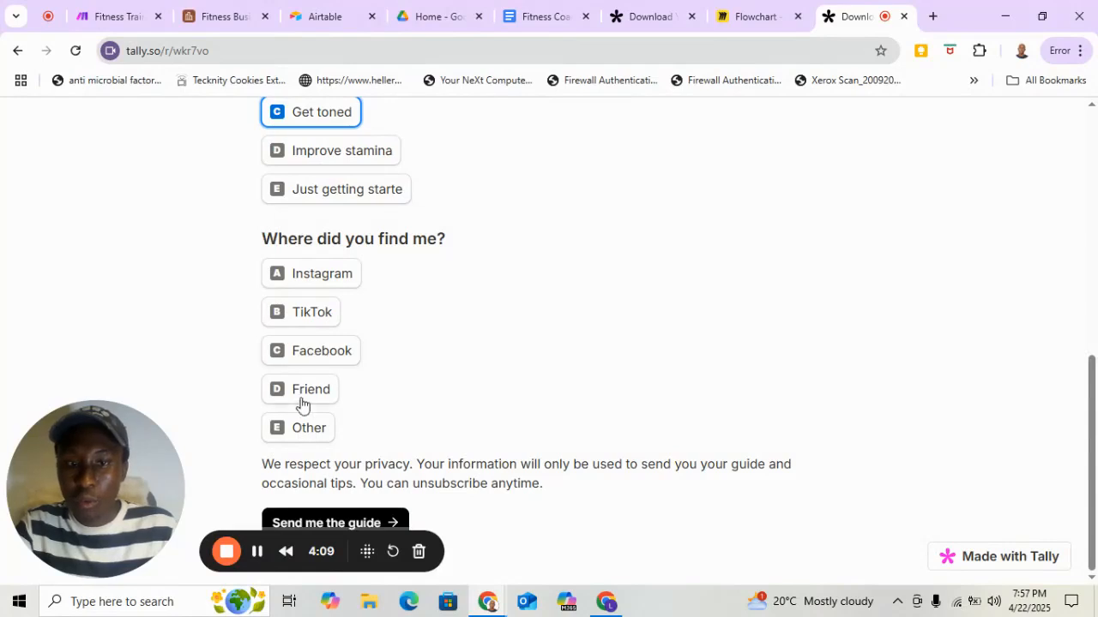
{"action": "left_click", "coordinate": [310, 361]}
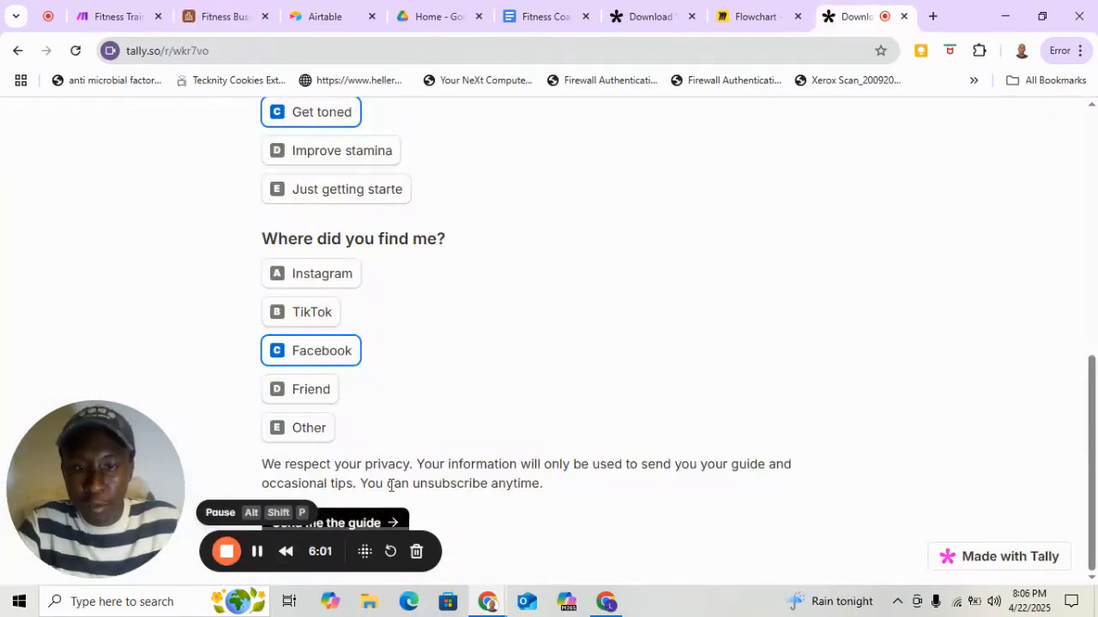
Review and submit the workout plan form, and highlight the personalised name in the thank-you message.
{"action": "scroll", "coordinate": [463, 324], "scroll_direction": "up", "scroll_amount": 6}
{"action": "scroll", "coordinate": [463, 324], "scroll_direction": "down", "scroll_amount": 3}
{"action": "scroll", "coordinate": [460, 324], "scroll_direction": "down", "scroll_amount": 4}
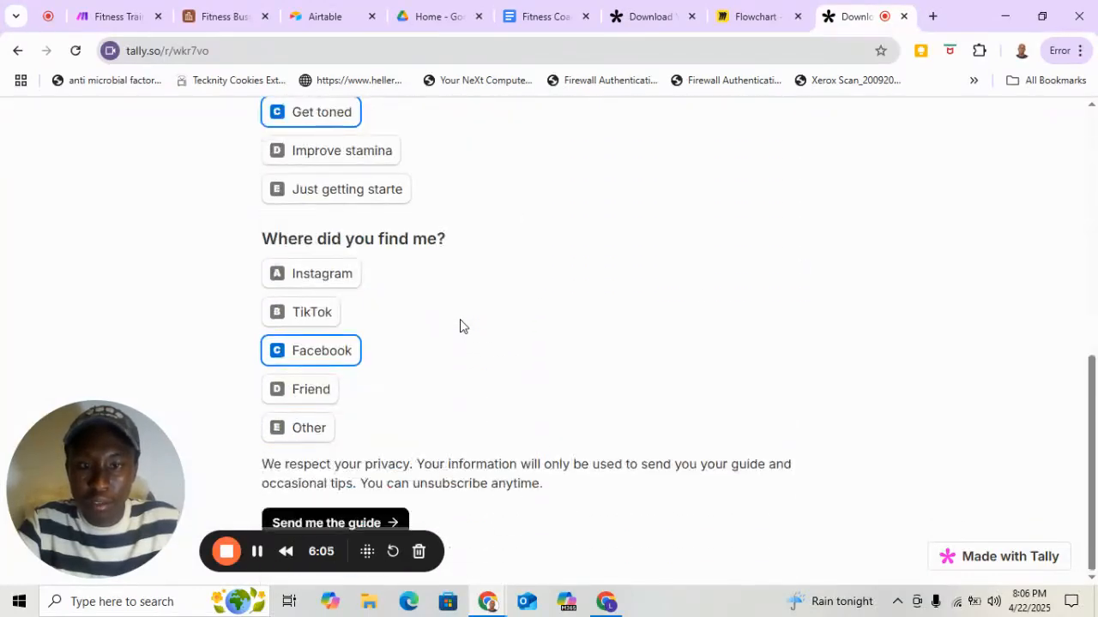
{"action": "left_click", "coordinate": [369, 522]}
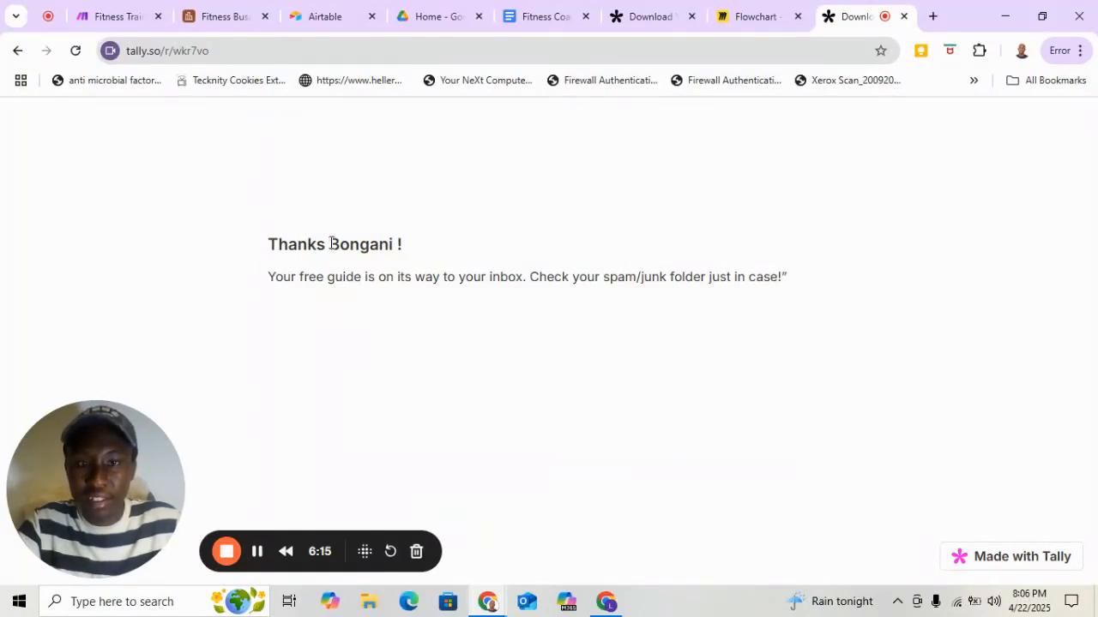
{"action": "left_click_drag", "start_coordinate": [331, 246], "coordinate": [407, 244]}
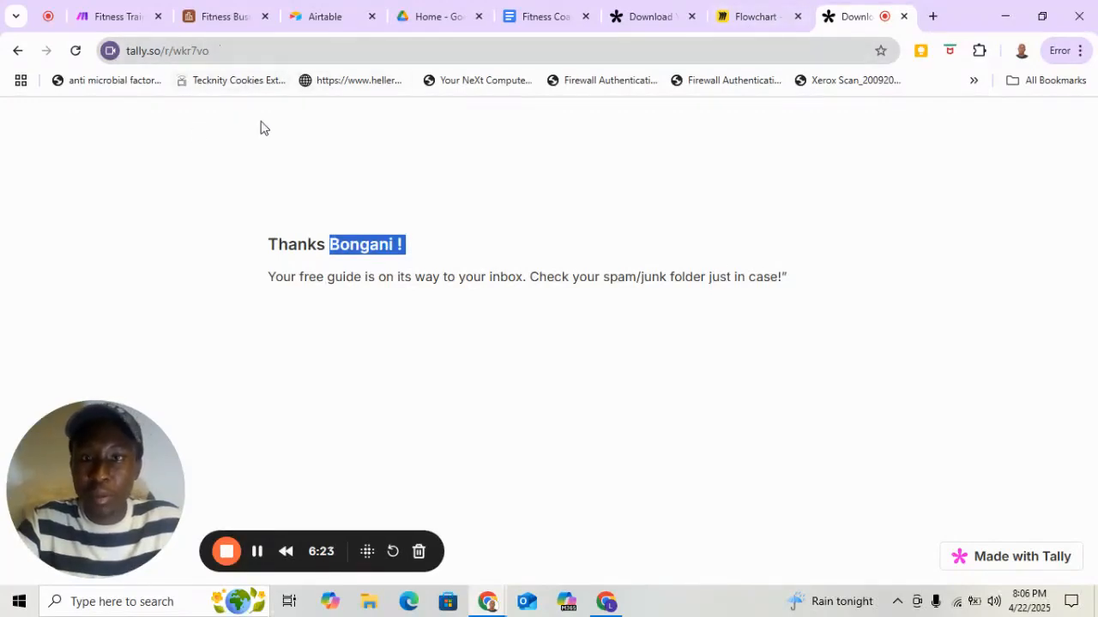
Switch to the Fitness Business Automation base in Airtable and inspect the new lead's record through to the Status field.
{"action": "left_click", "coordinate": [238, 18]}
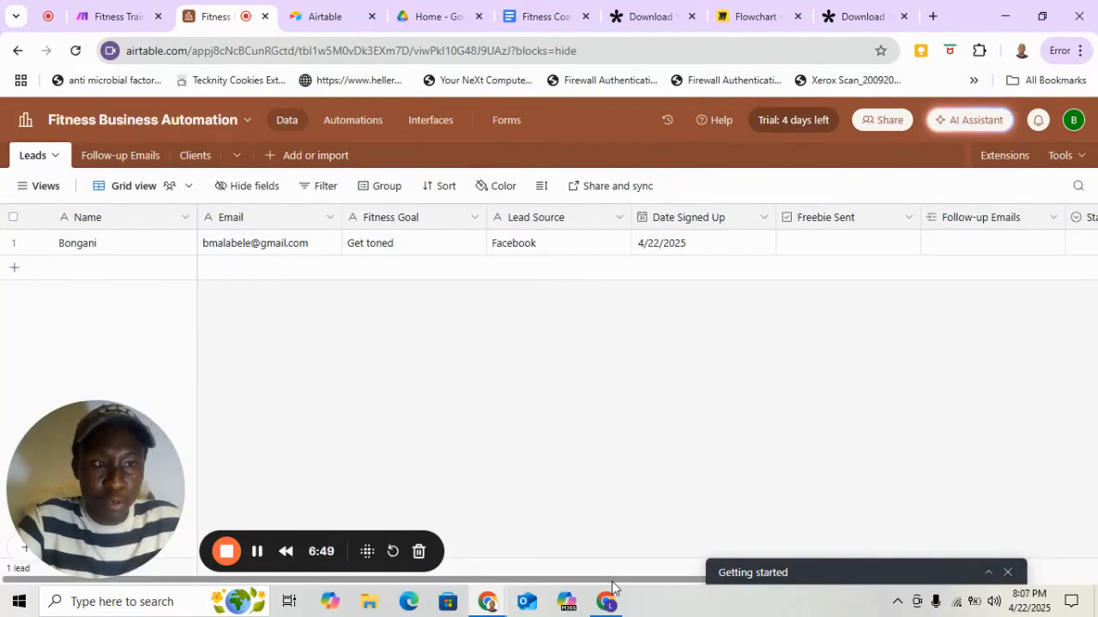
{"action": "left_click_drag", "start_coordinate": [611, 585], "coordinate": [754, 580]}
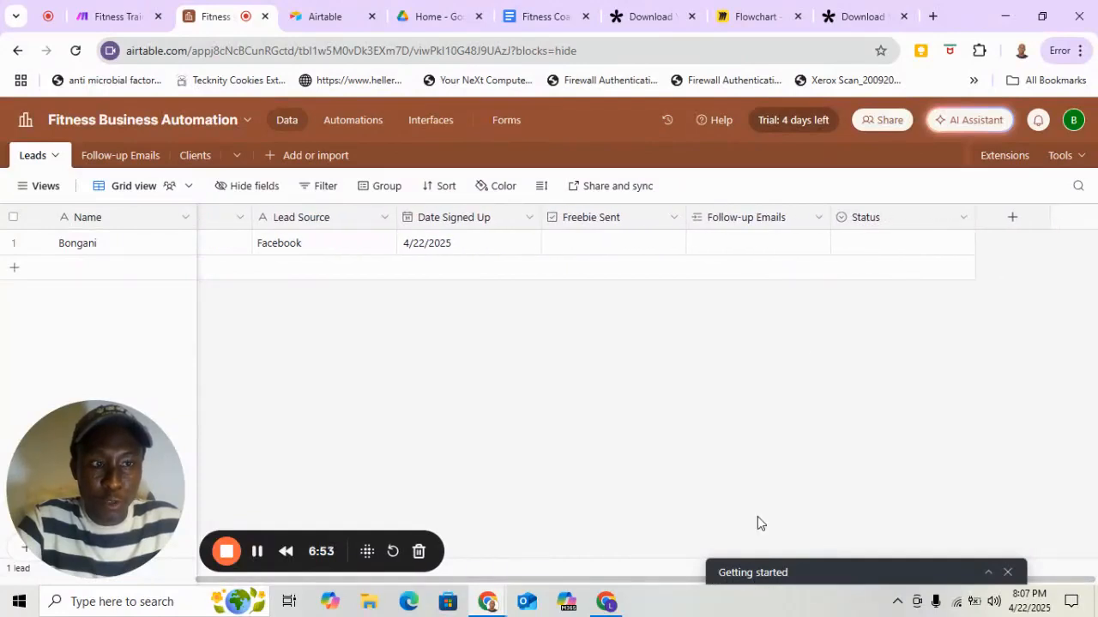
{"action": "left_click", "coordinate": [964, 220]}
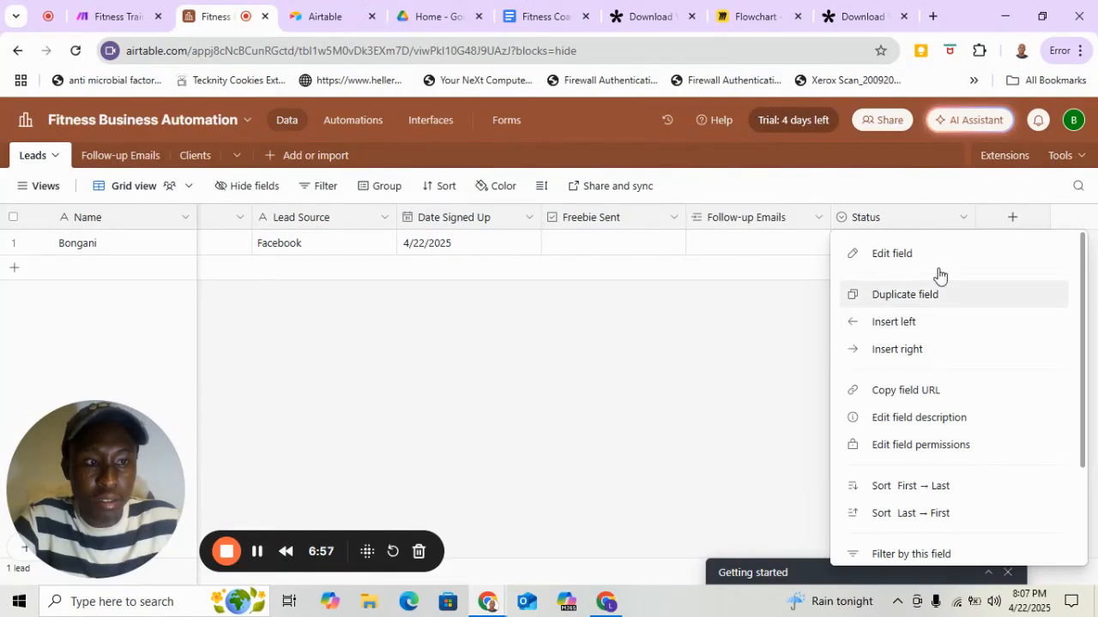
{"action": "left_click", "coordinate": [819, 283]}
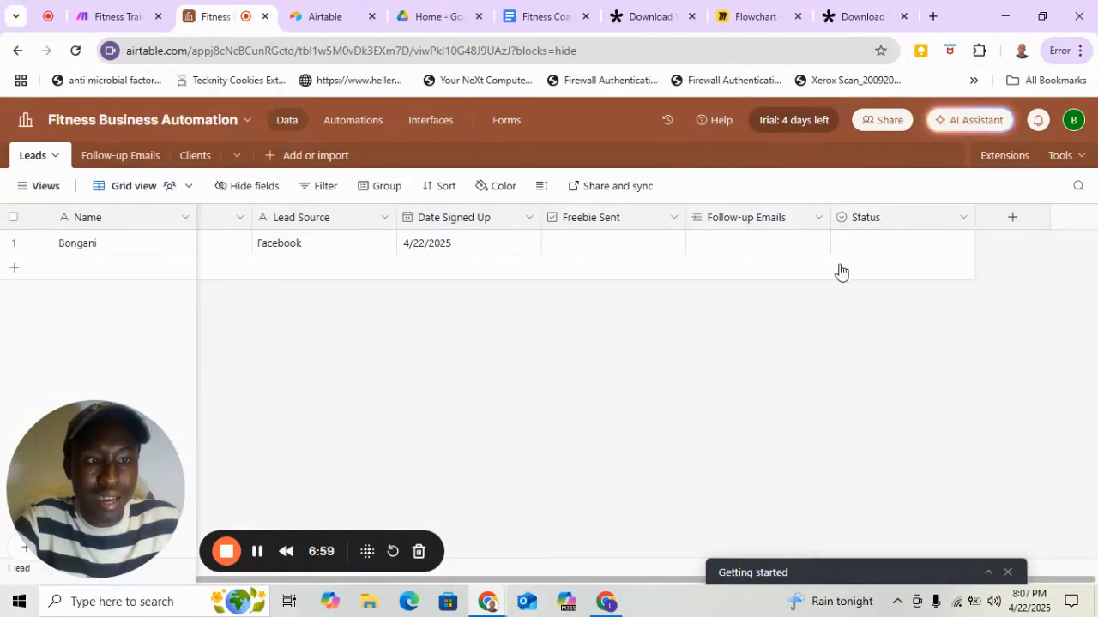
Examine the Status options available for the new lead, from New Lead through to Closed.
{"action": "left_click", "coordinate": [868, 248]}
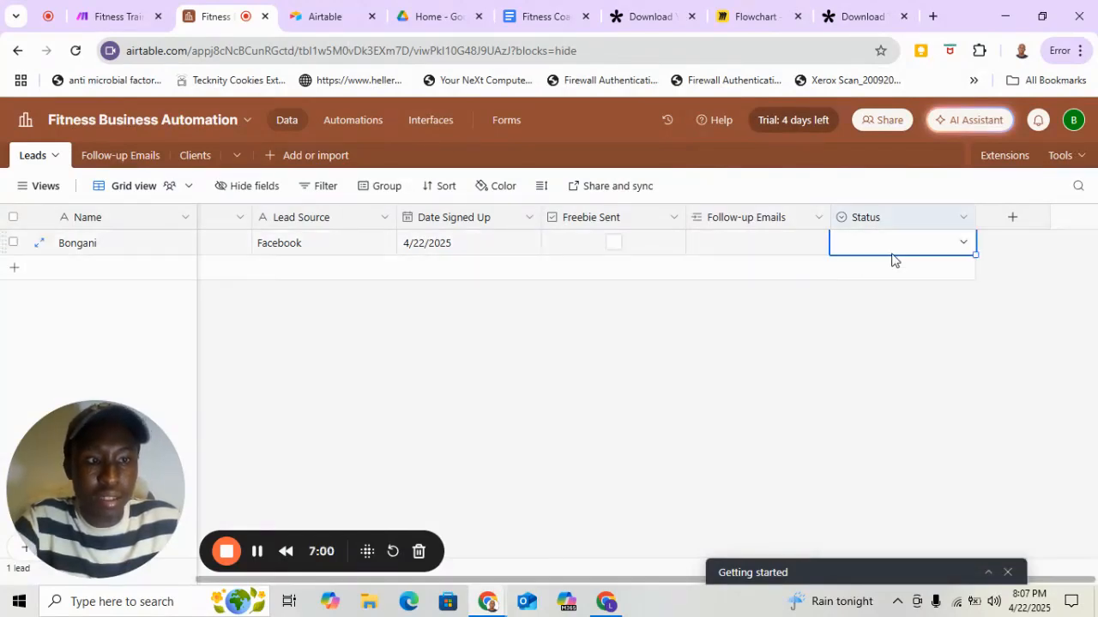
{"action": "left_click", "coordinate": [964, 245]}
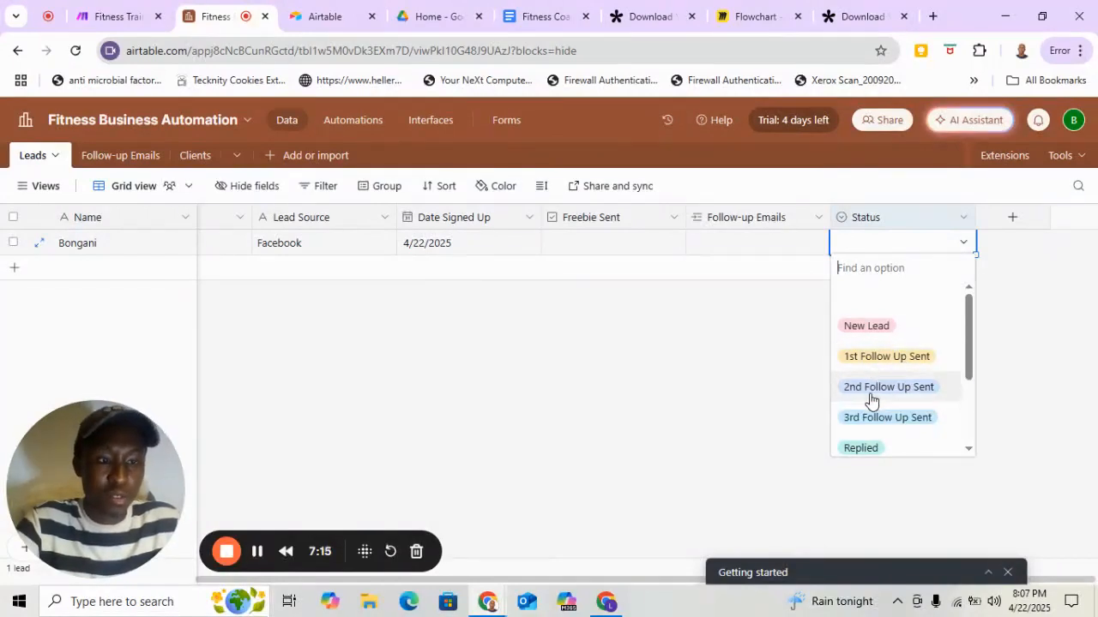
{"action": "scroll", "coordinate": [891, 399], "scroll_direction": "down", "scroll_amount": 1}
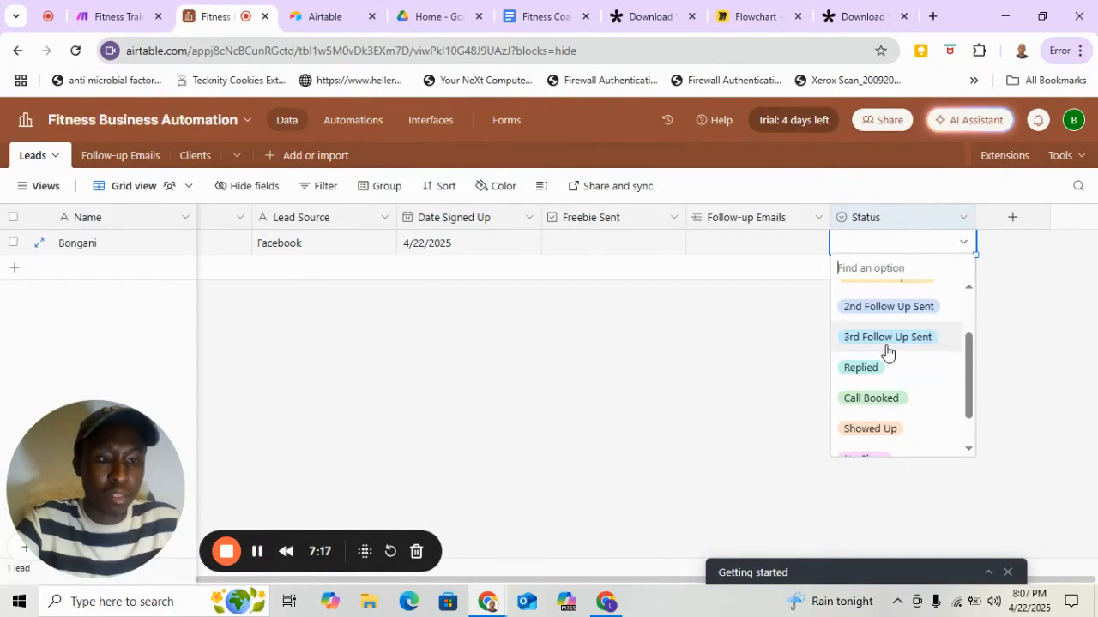
{"action": "scroll", "coordinate": [913, 377], "scroll_direction": "up", "scroll_amount": 1}
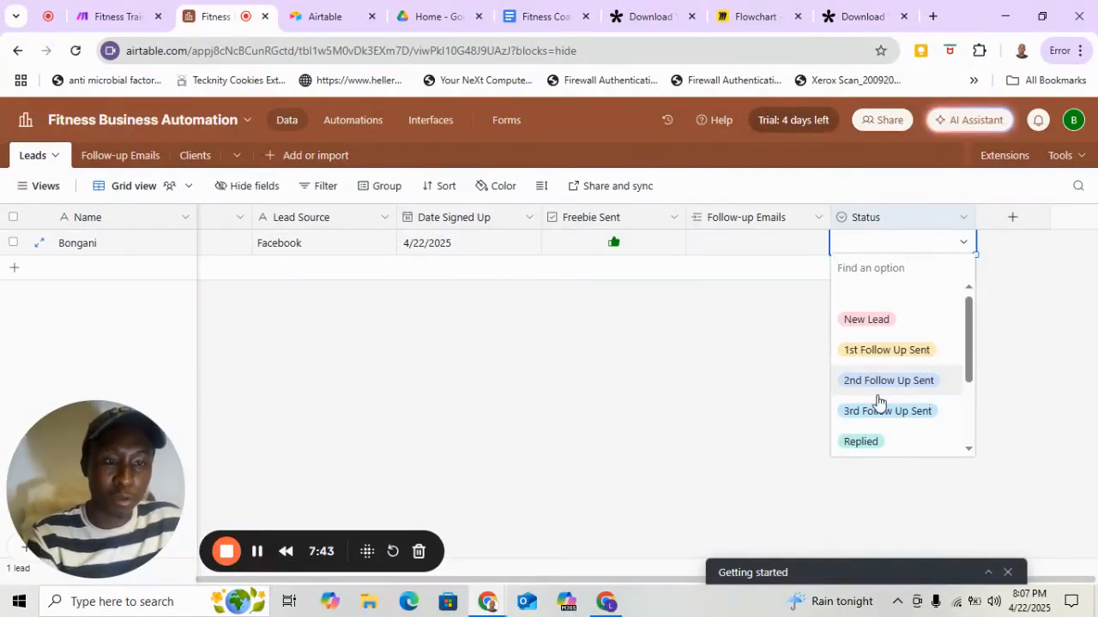
{"action": "scroll", "coordinate": [858, 386], "scroll_direction": "down", "scroll_amount": 3}
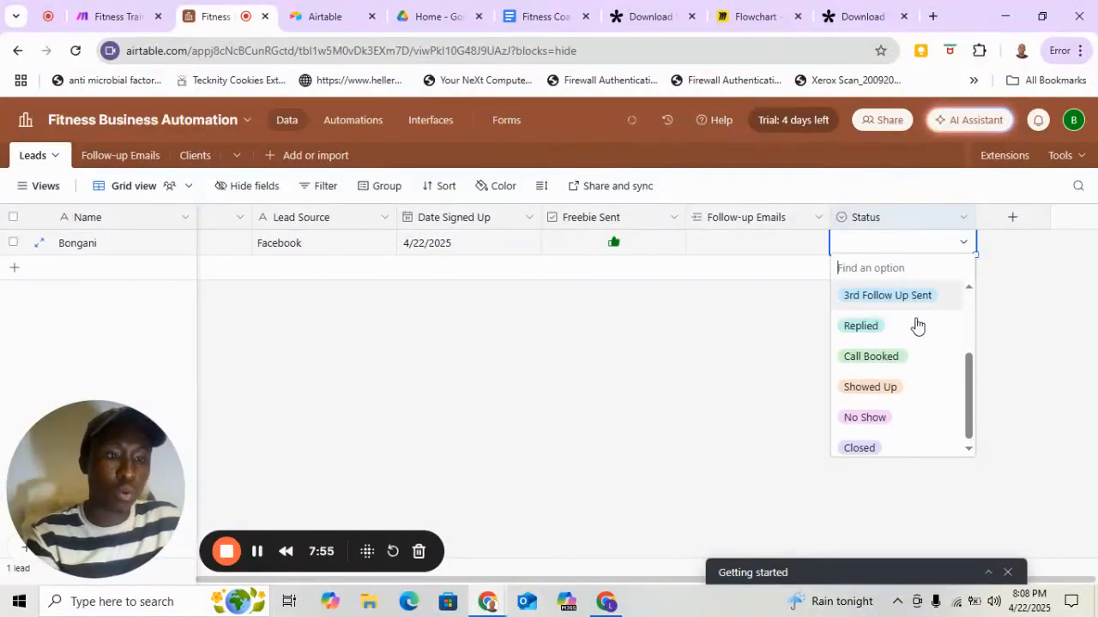
{"action": "scroll", "coordinate": [913, 319], "scroll_direction": "up", "scroll_amount": 3}
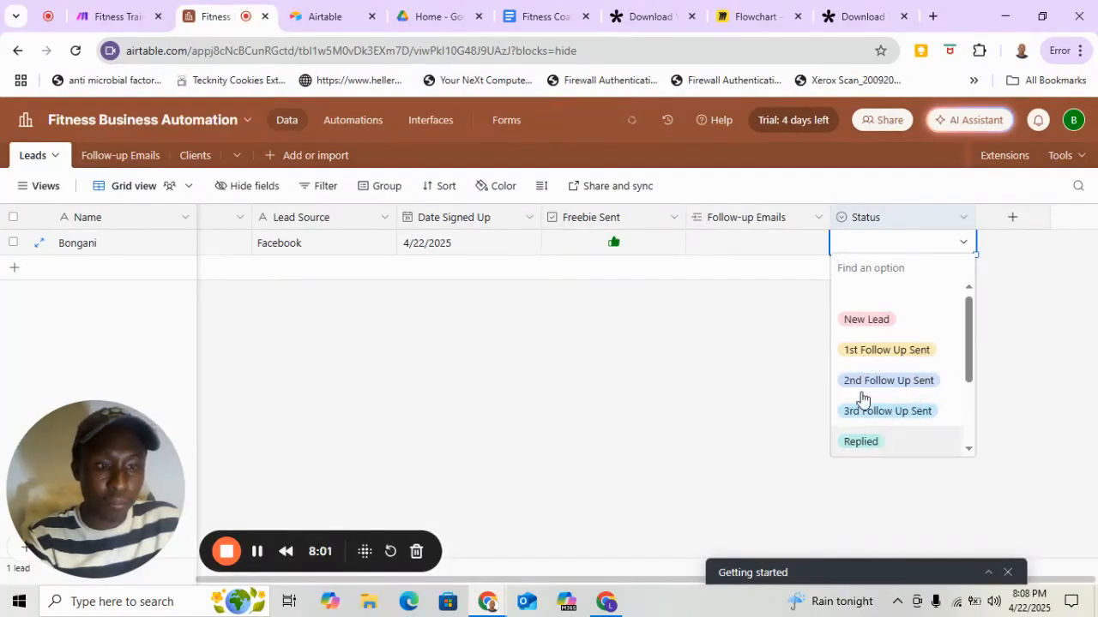
{"action": "scroll", "coordinate": [904, 392], "scroll_direction": "down", "scroll_amount": 3}
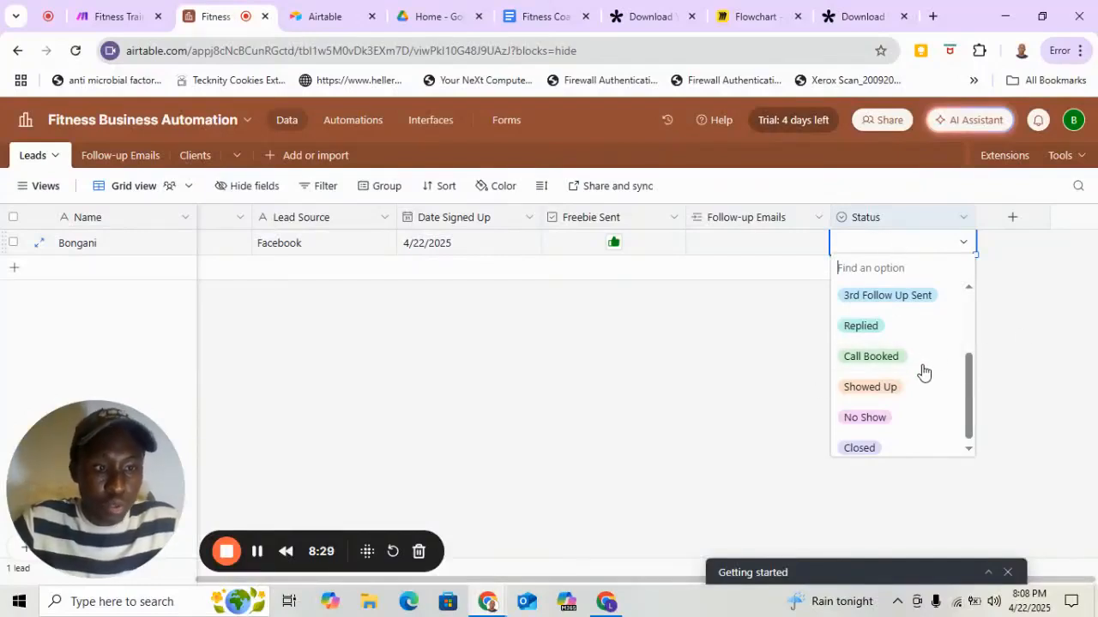
{"action": "scroll", "coordinate": [922, 371], "scroll_direction": "down", "scroll_amount": 1}
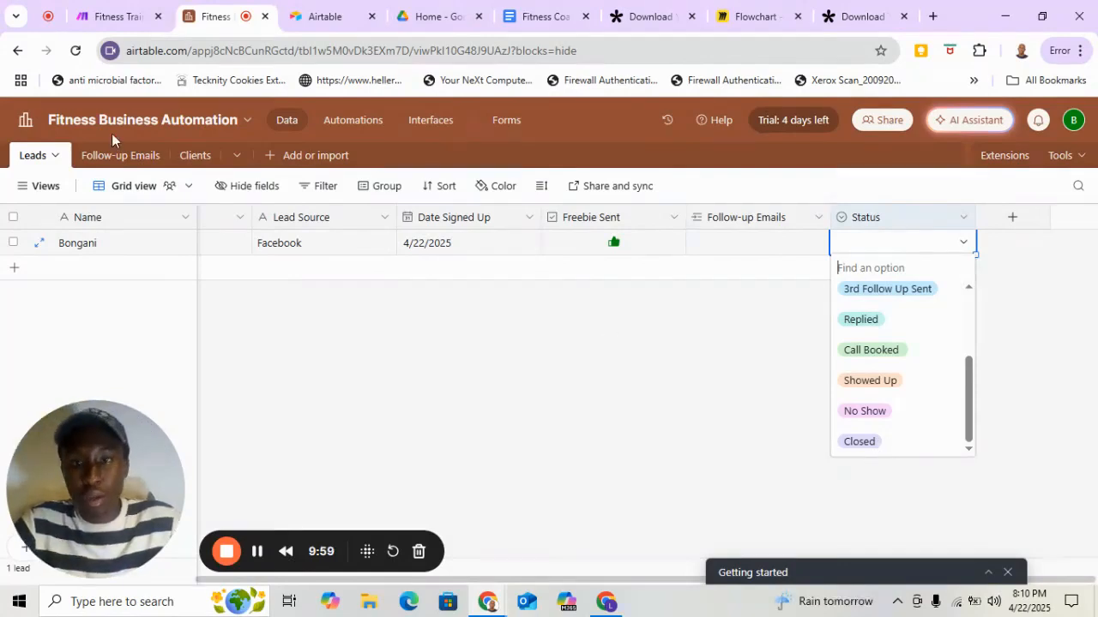
View the Clients table and return to the Leads table.
{"action": "left_click", "coordinate": [196, 156]}
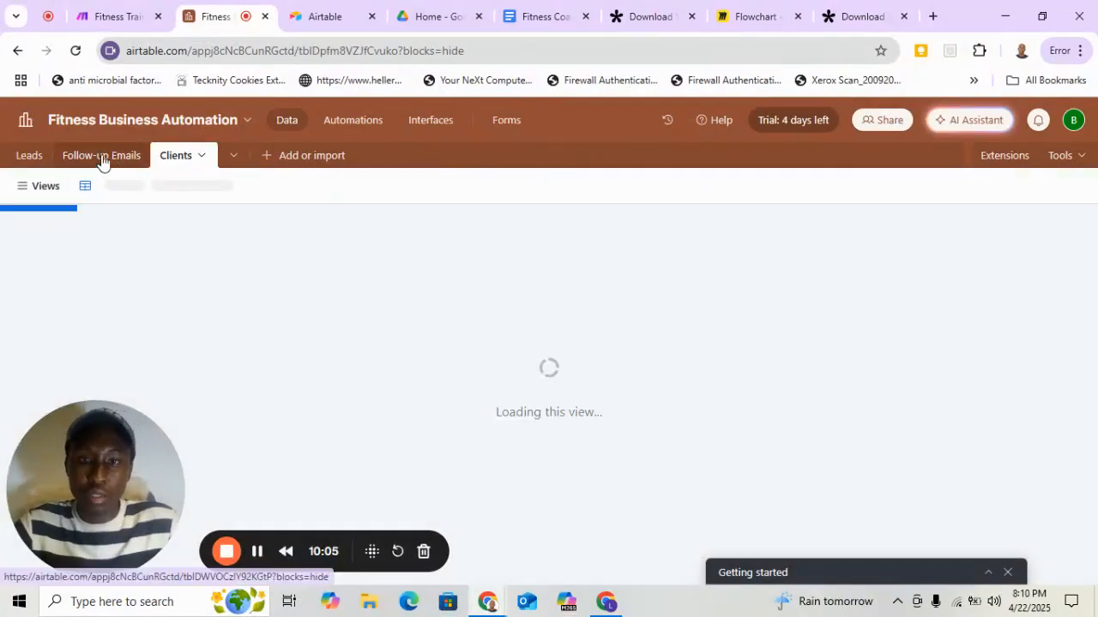
{"action": "left_click", "coordinate": [29, 158]}
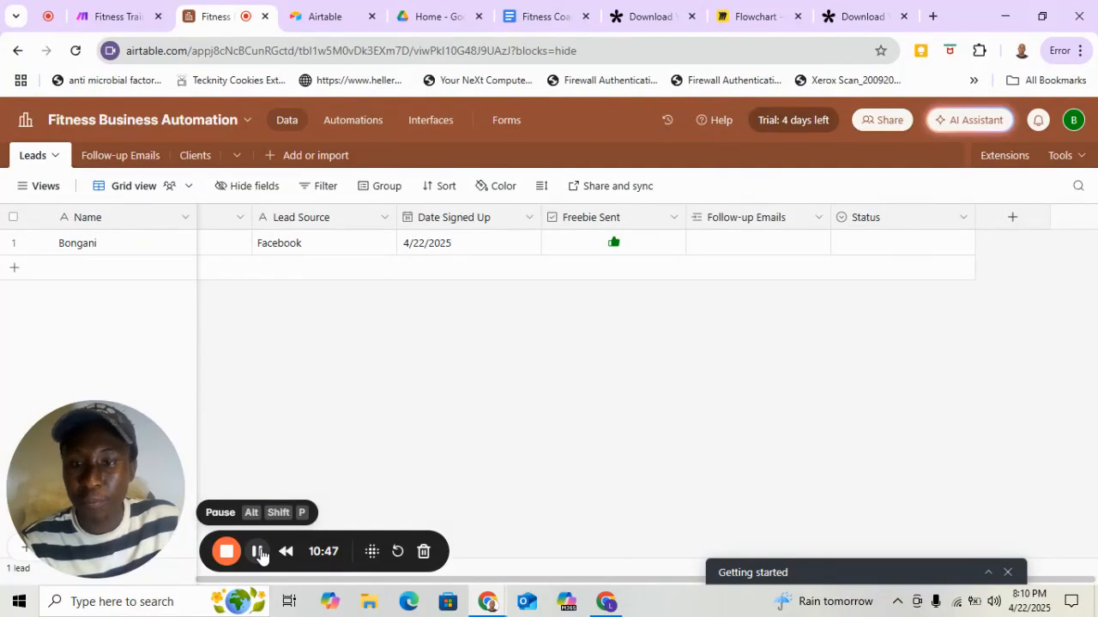
{"action": "left_click", "coordinate": [258, 552]}
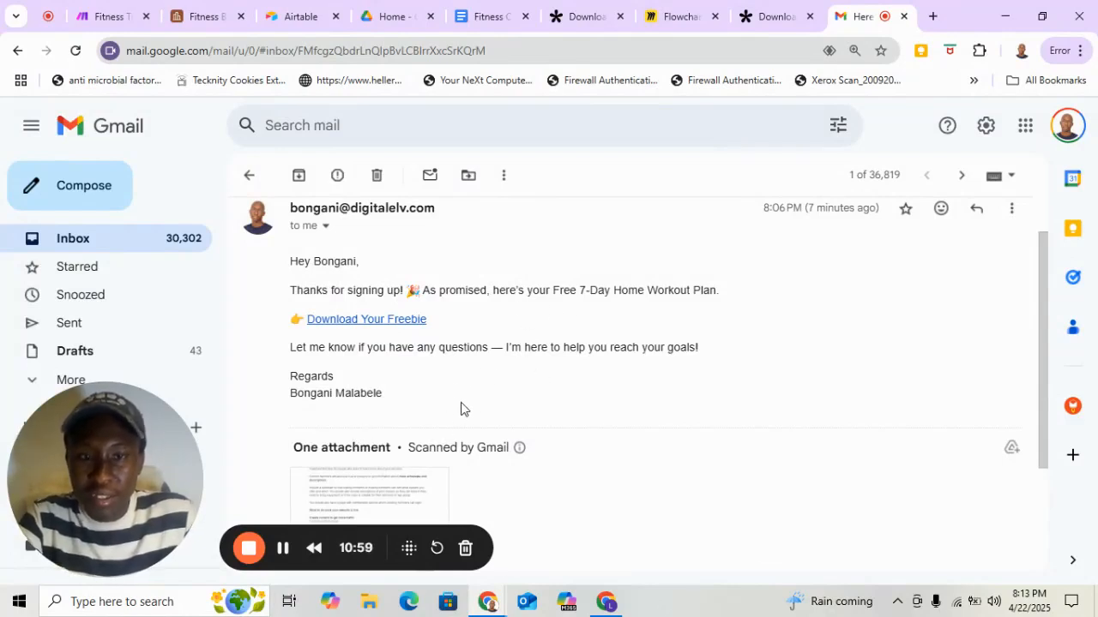
Check the attachment in the received welcome email and open its Download Your Freebie link.
{"action": "scroll", "coordinate": [369, 367], "scroll_direction": "down", "scroll_amount": 1}
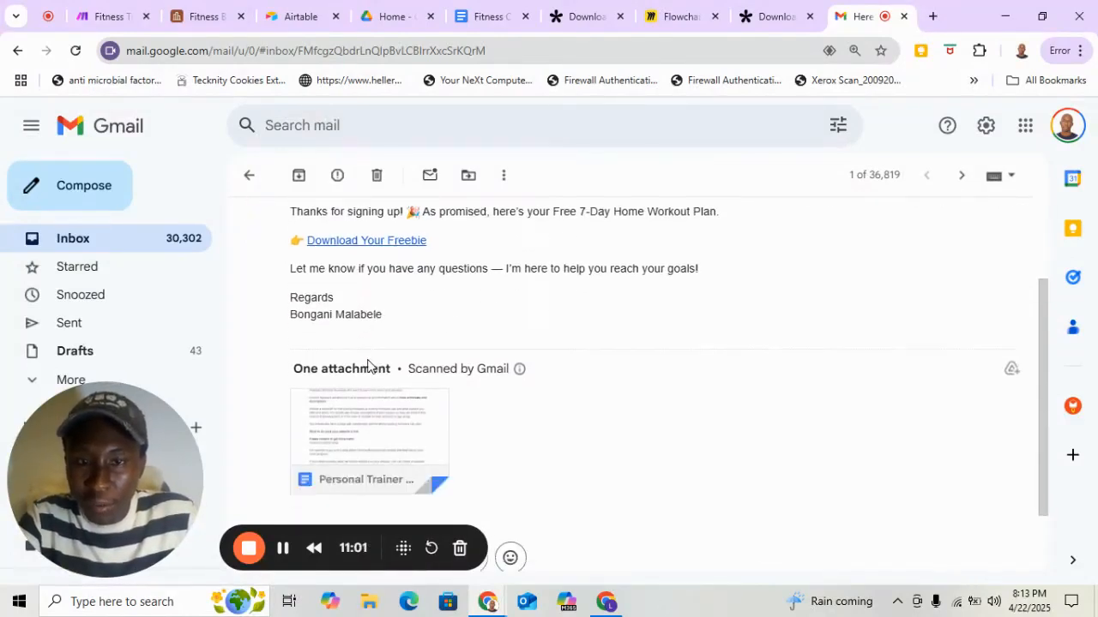
{"action": "left_click", "coordinate": [335, 244]}
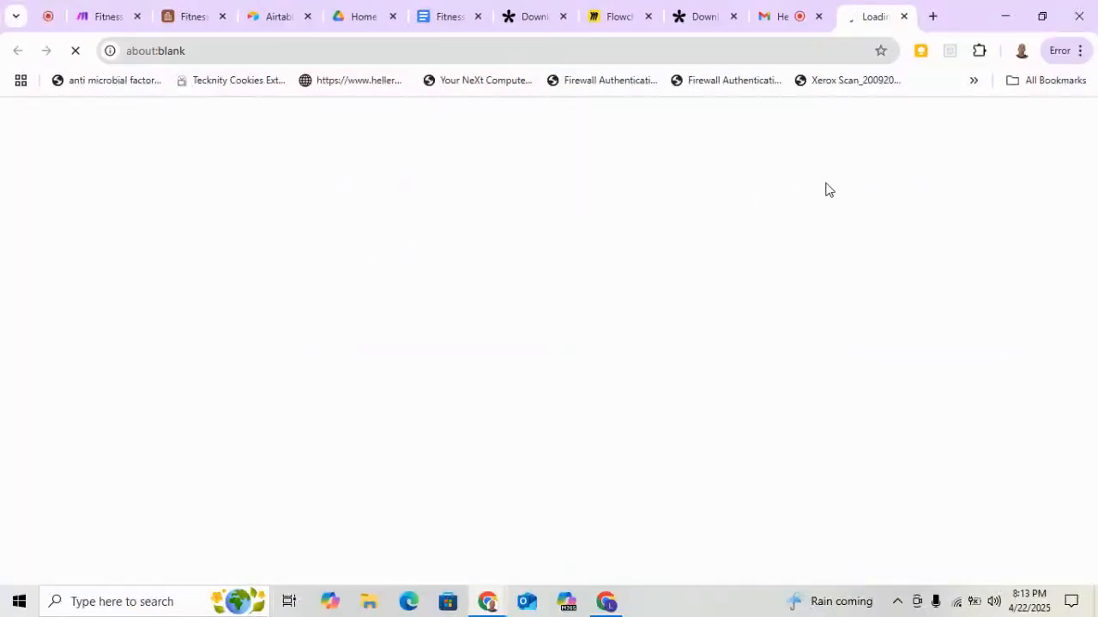
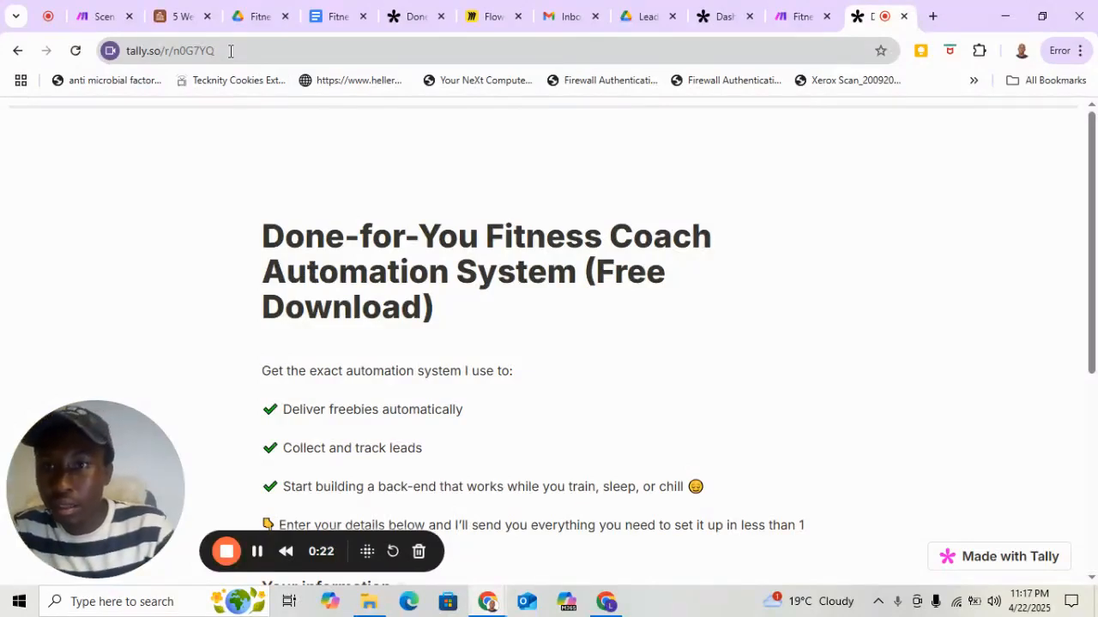
Fill in the name and the saved email address on the Done-for-You Fitness Coach Automation System form.
{"action": "left_click", "coordinate": [230, 51]}
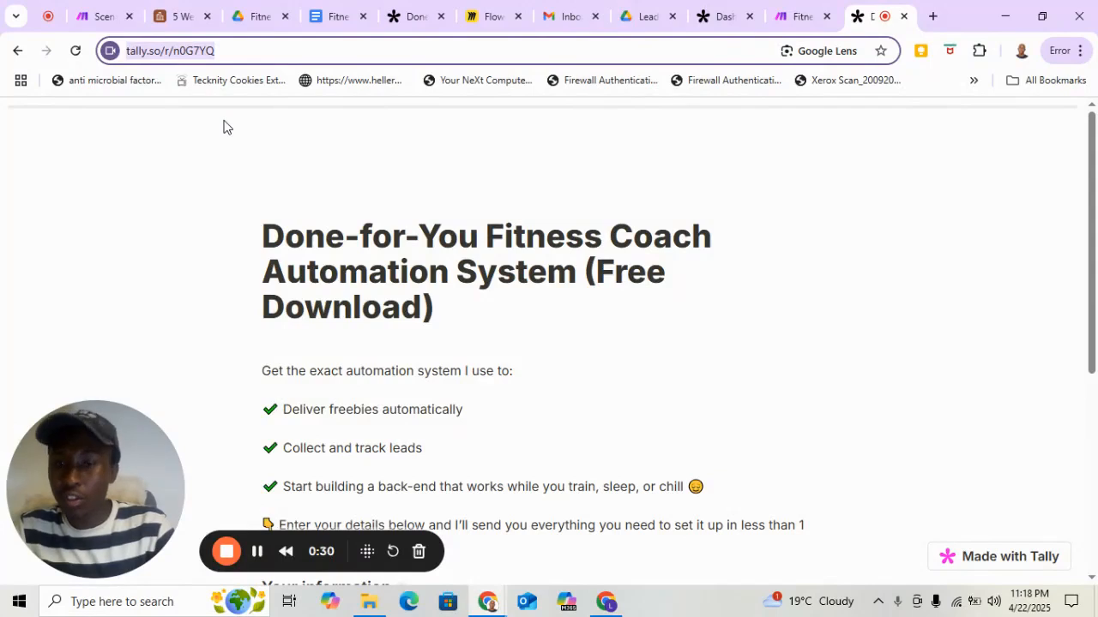
{"action": "scroll", "coordinate": [626, 221], "scroll_direction": "down", "scroll_amount": 3}
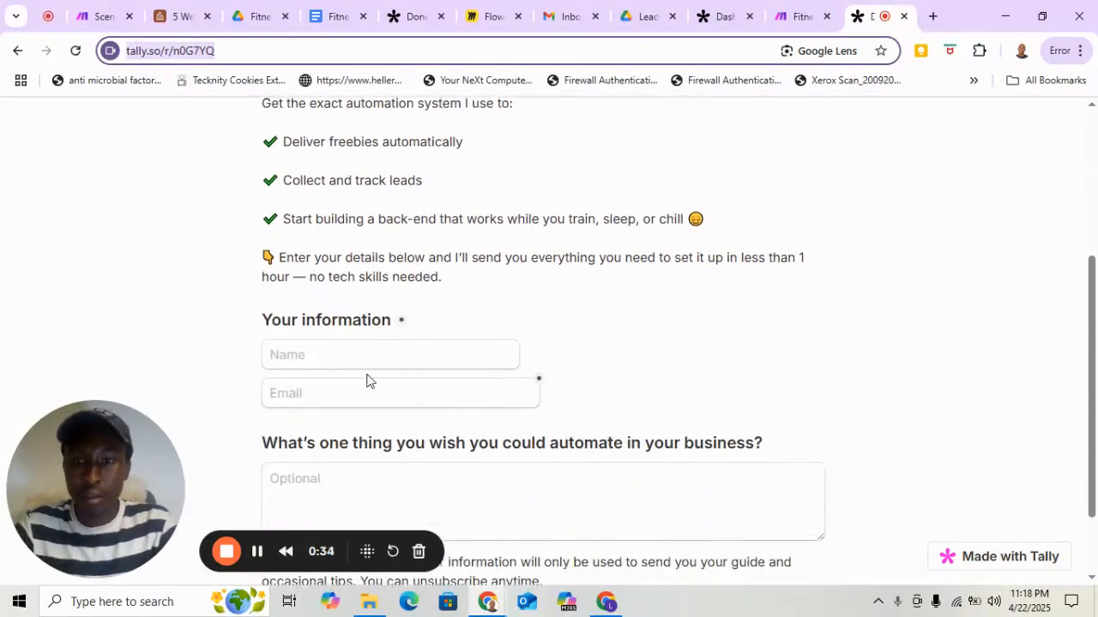
{"action": "left_click", "coordinate": [351, 354]}
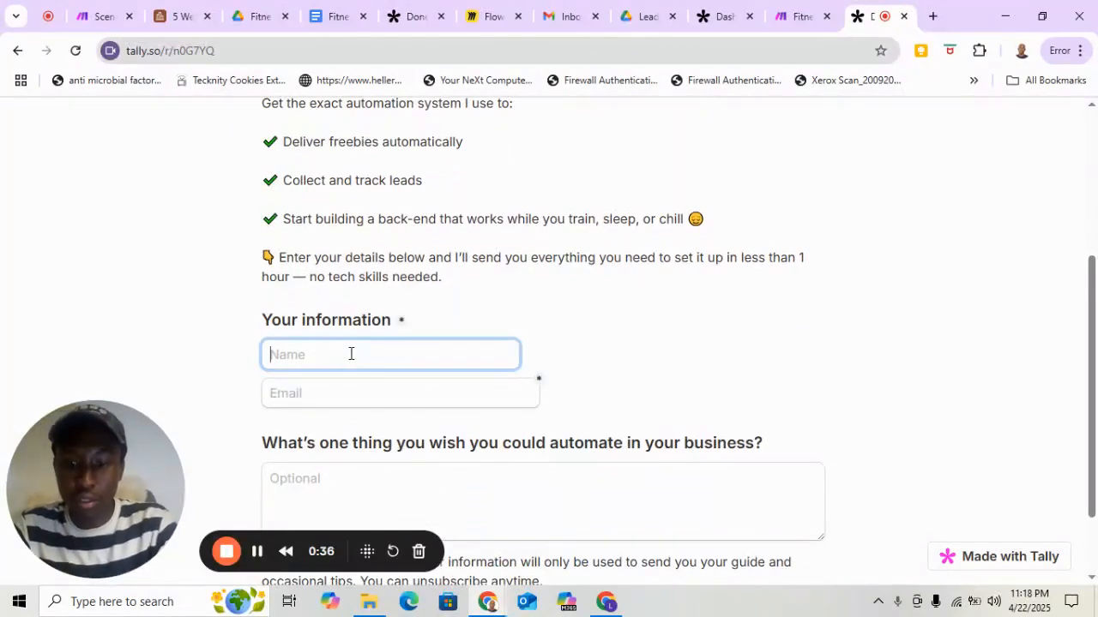
{"action": "type", "text": "b"}
{"action": "key", "text": "BackSpace"}
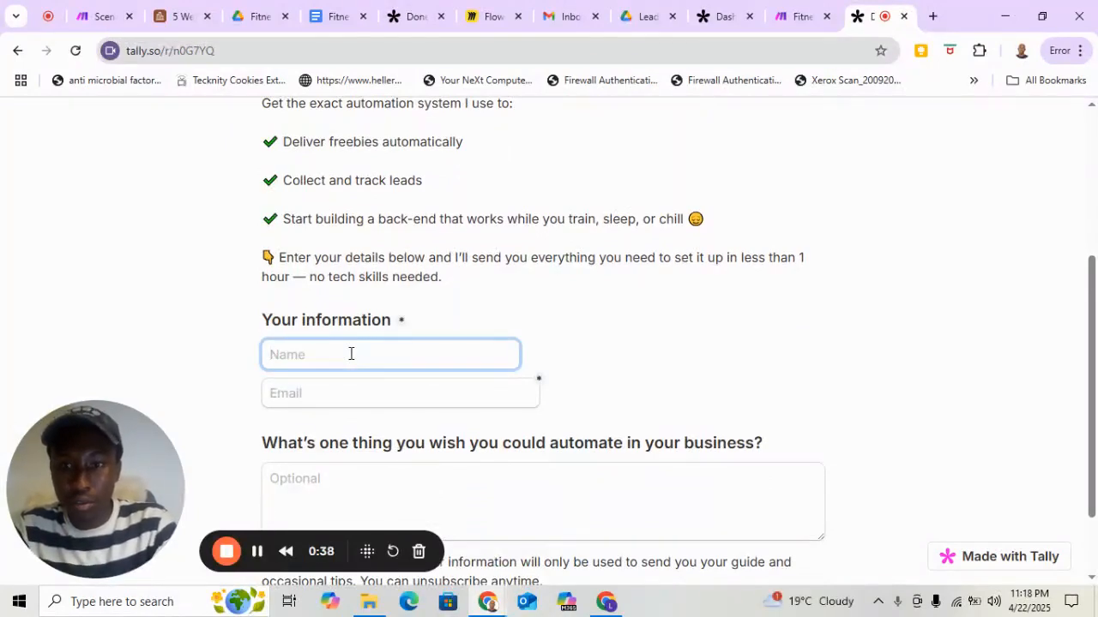
{"action": "type", "text": "Bongani"}
{"action": "key", "text": "Tab"}
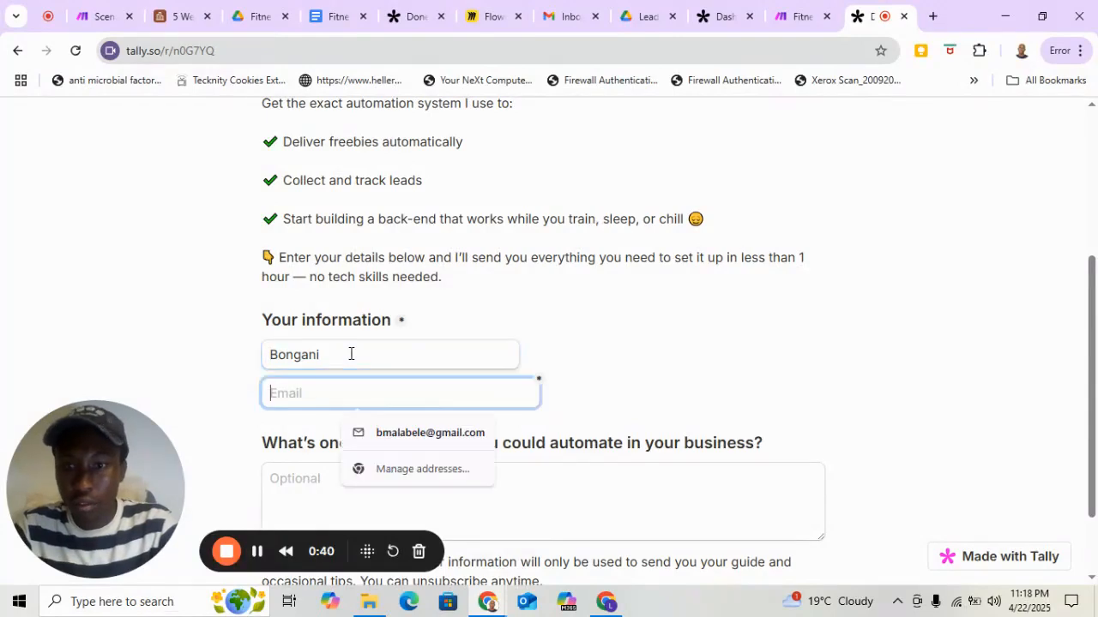
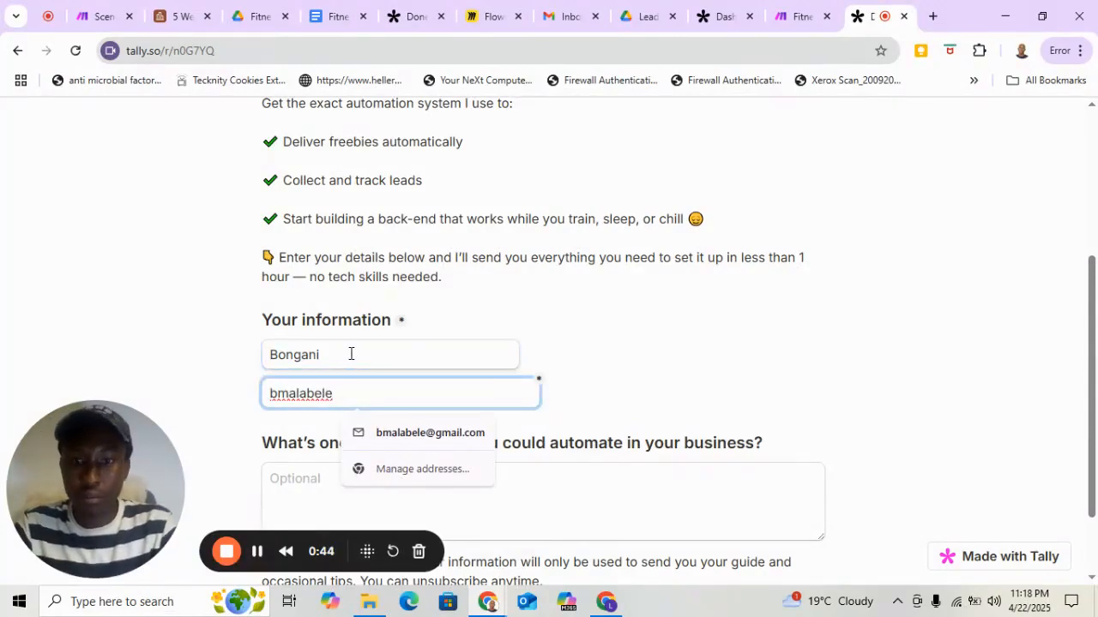
{"action": "left_click", "coordinate": [412, 432]}
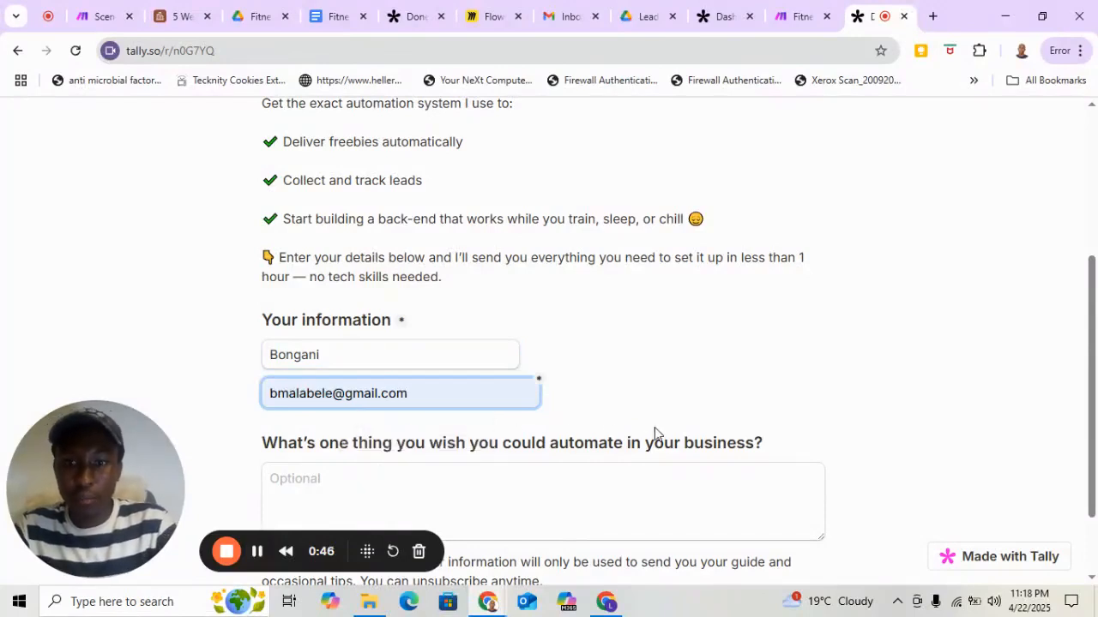
Leave the optional business automation question blank and submit the form to request the free automation.
{"action": "scroll", "coordinate": [654, 434], "scroll_direction": "down", "scroll_amount": 1}
{"action": "left_click", "coordinate": [370, 400]}
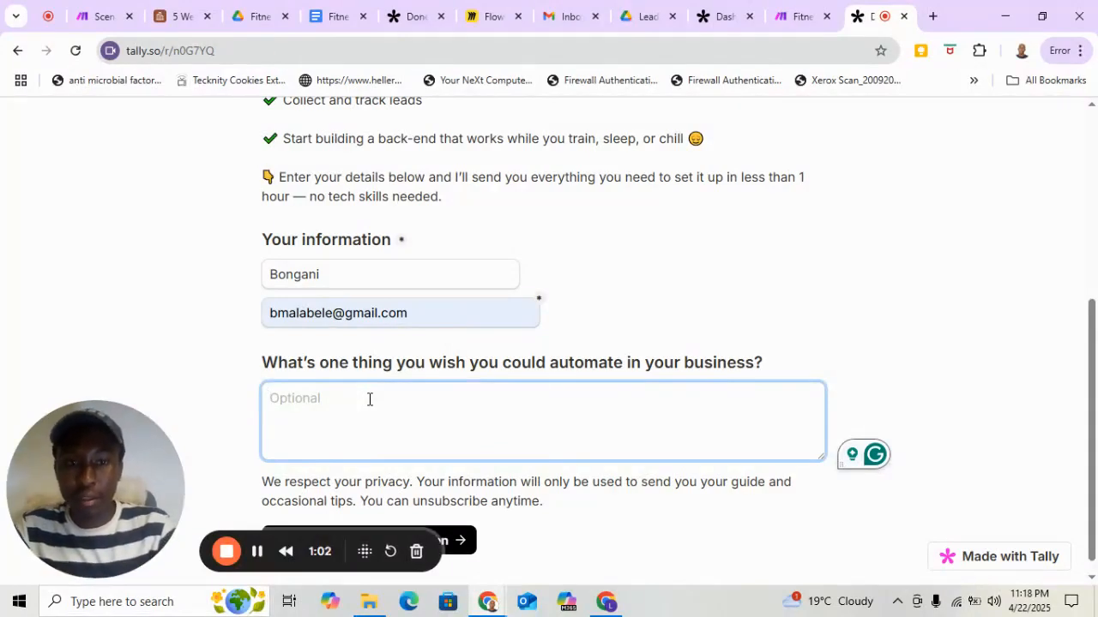
{"action": "scroll", "coordinate": [370, 399], "scroll_direction": "down", "scroll_amount": 1}
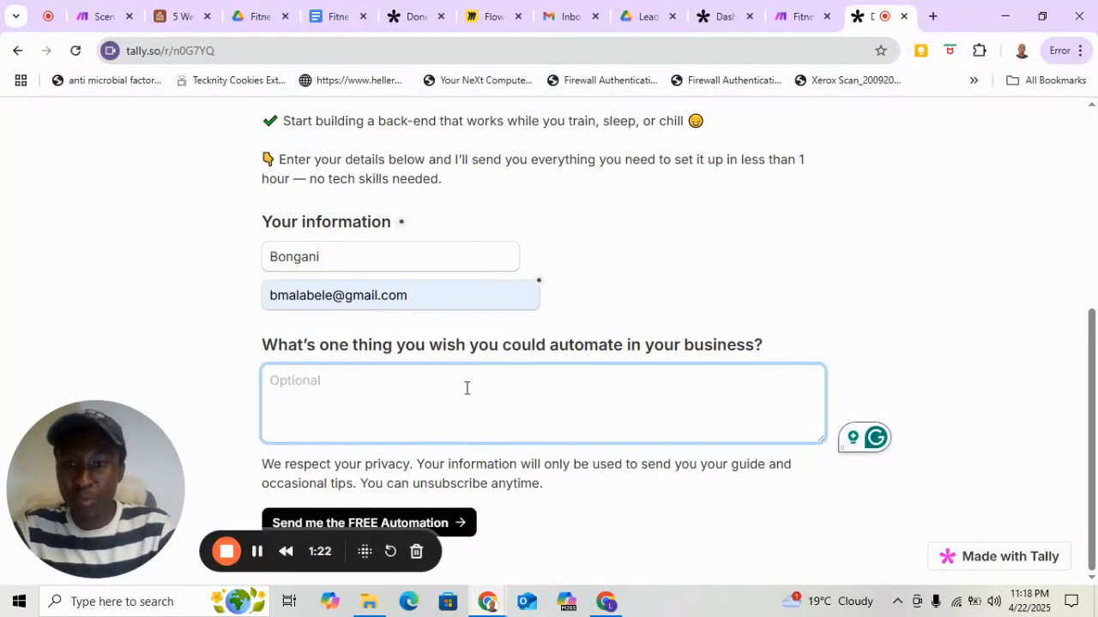
{"action": "left_click", "coordinate": [461, 525]}
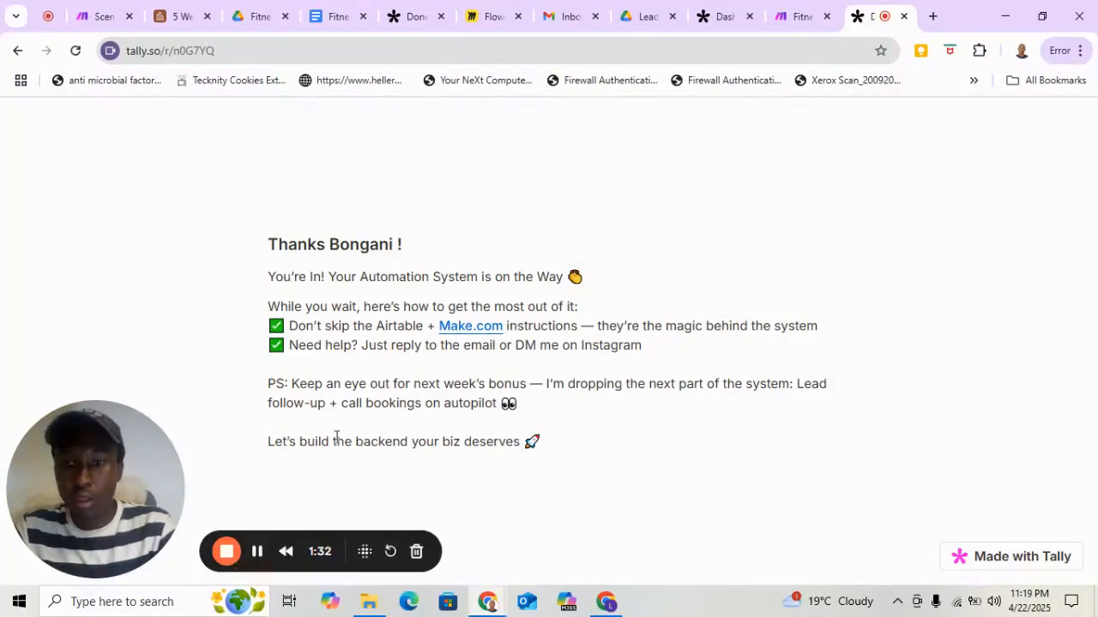
{"action": "left_click", "coordinate": [259, 556]}
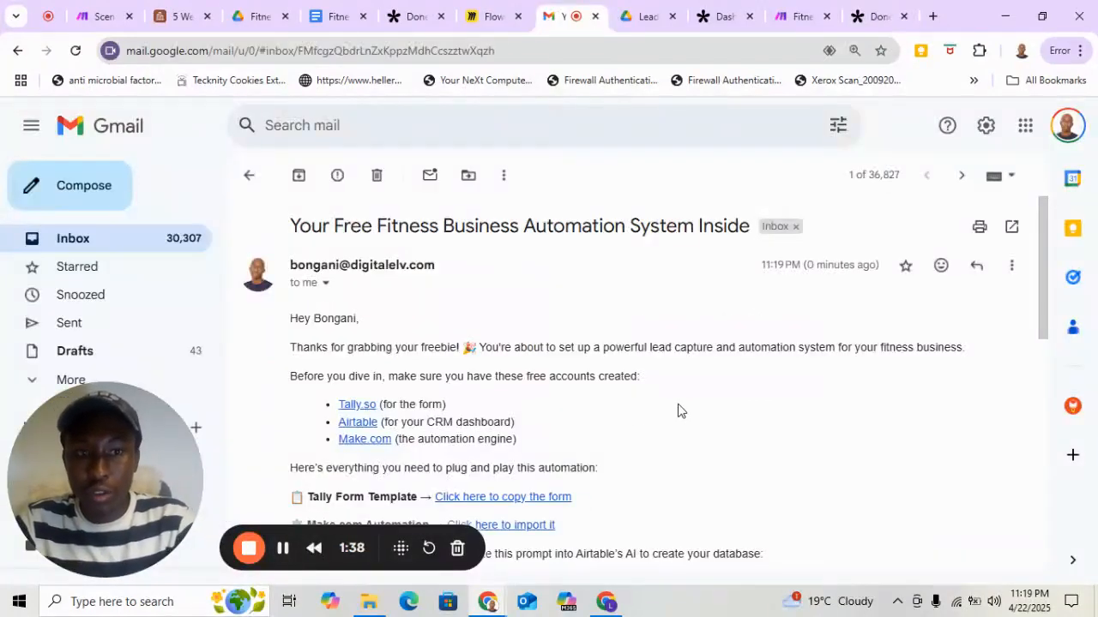
Look through the Your Free Fitness Business Automation System Inside email down to its attachment and open its Tally.so link.
{"action": "scroll", "coordinate": [678, 411], "scroll_direction": "down", "scroll_amount": 1}
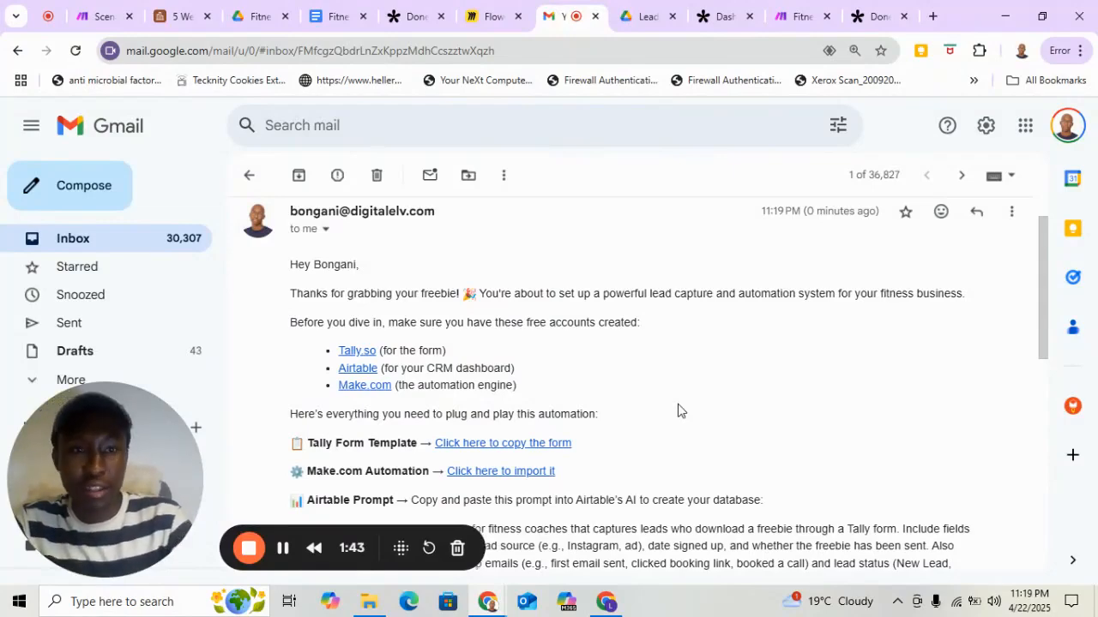
{"action": "scroll", "coordinate": [730, 342], "scroll_direction": "down", "scroll_amount": 1}
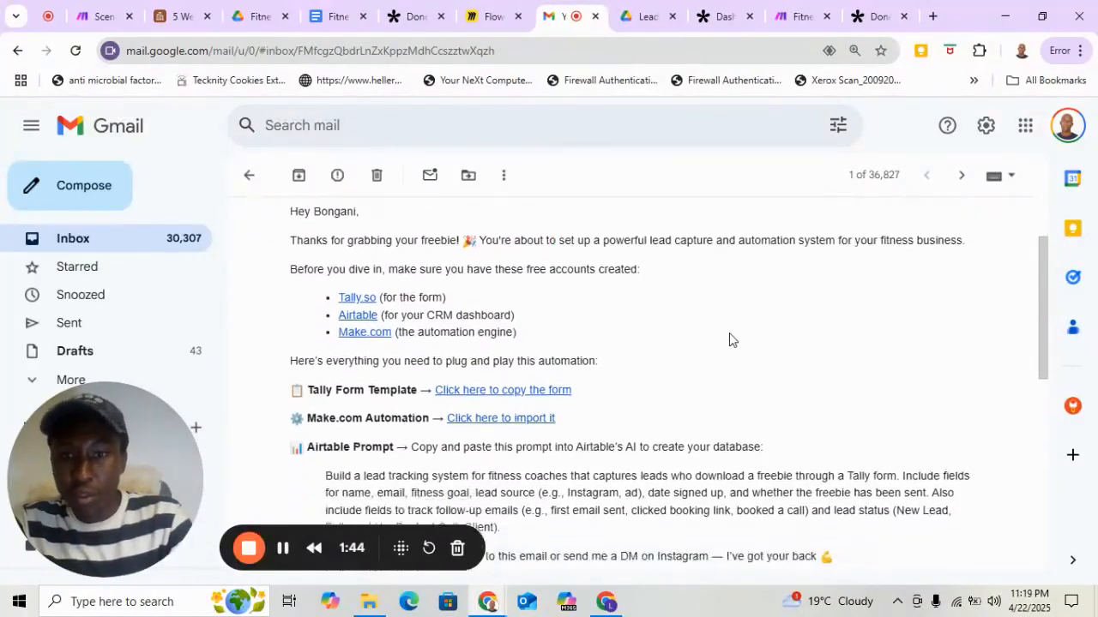
{"action": "scroll", "coordinate": [732, 340], "scroll_direction": "up", "scroll_amount": 1}
{"action": "scroll", "coordinate": [729, 340], "scroll_direction": "down", "scroll_amount": 10}
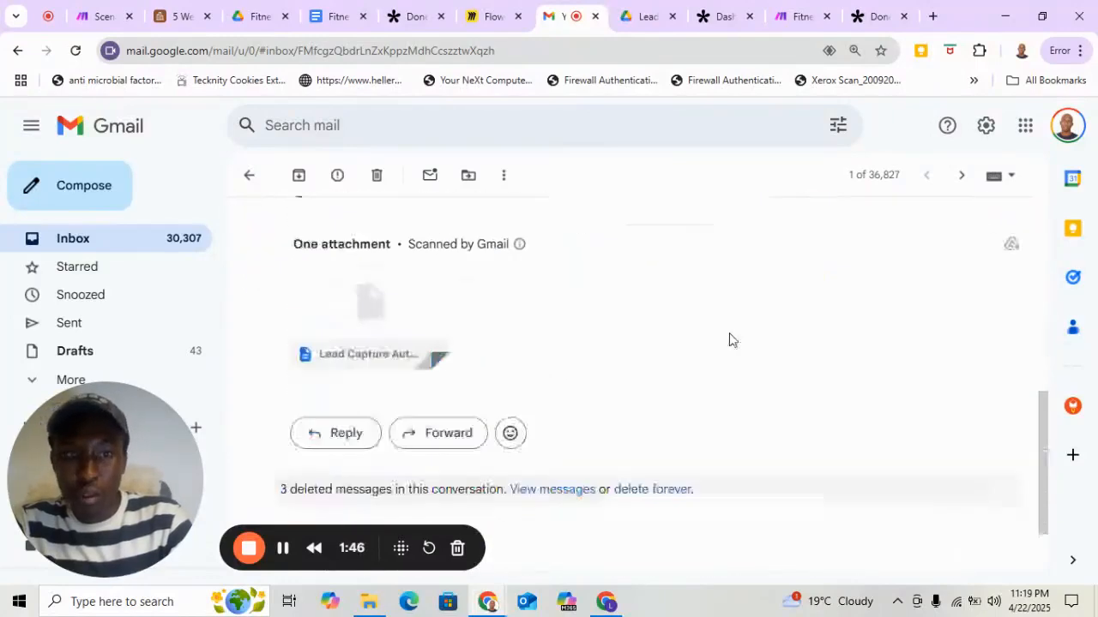
{"action": "scroll", "coordinate": [730, 341], "scroll_direction": "up", "scroll_amount": 10}
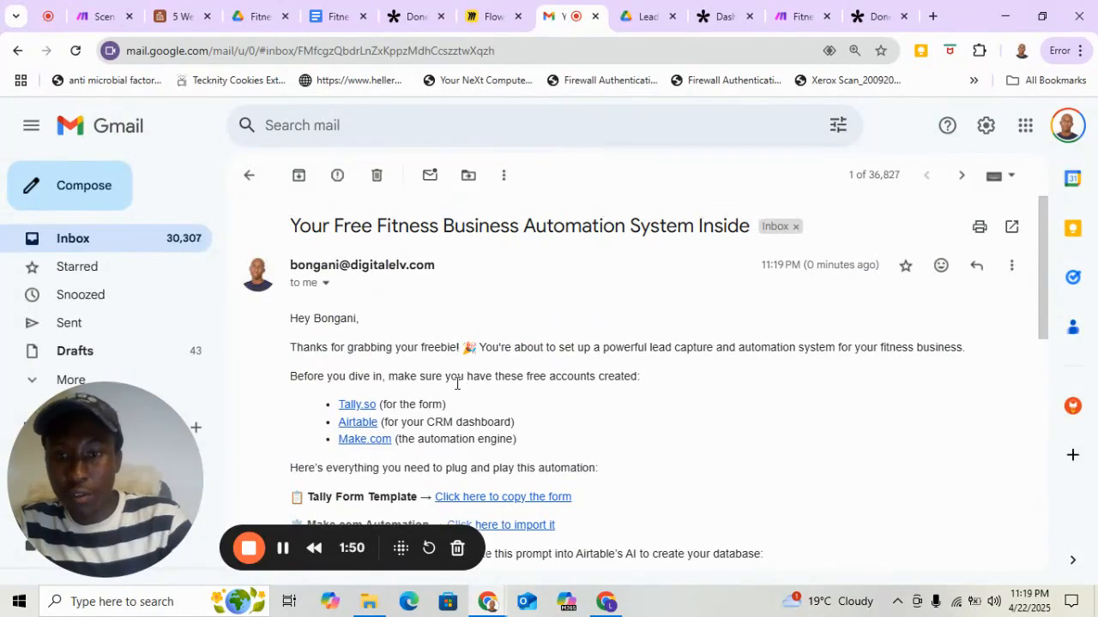
{"action": "left_click", "coordinate": [356, 405]}
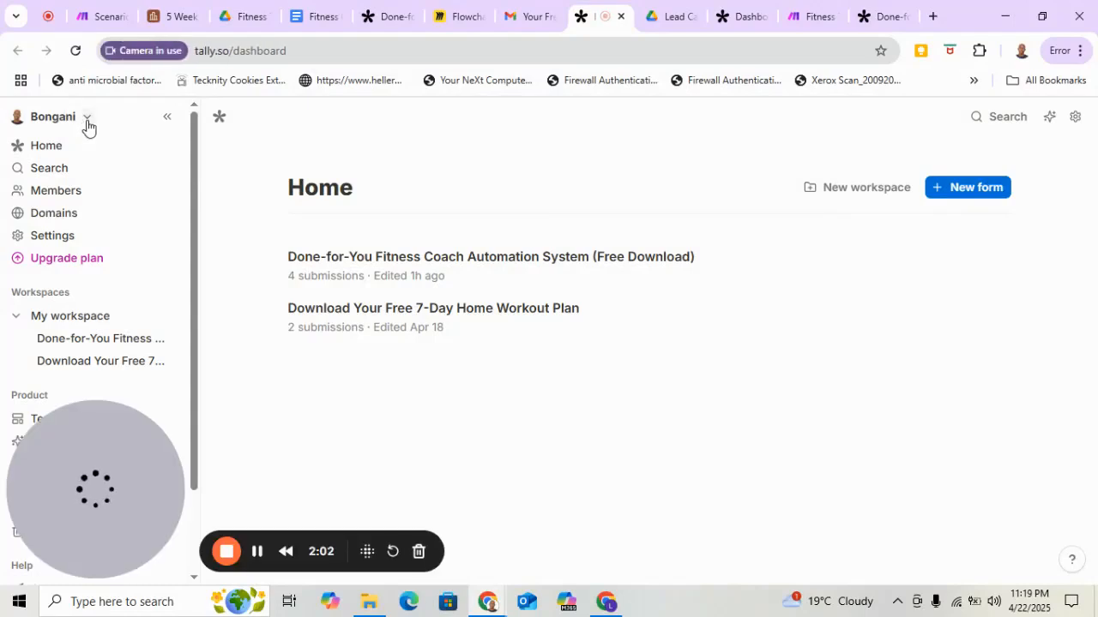
Log out of the Tally account and open the Tally sign-up page.
{"action": "left_click", "coordinate": [86, 121]}
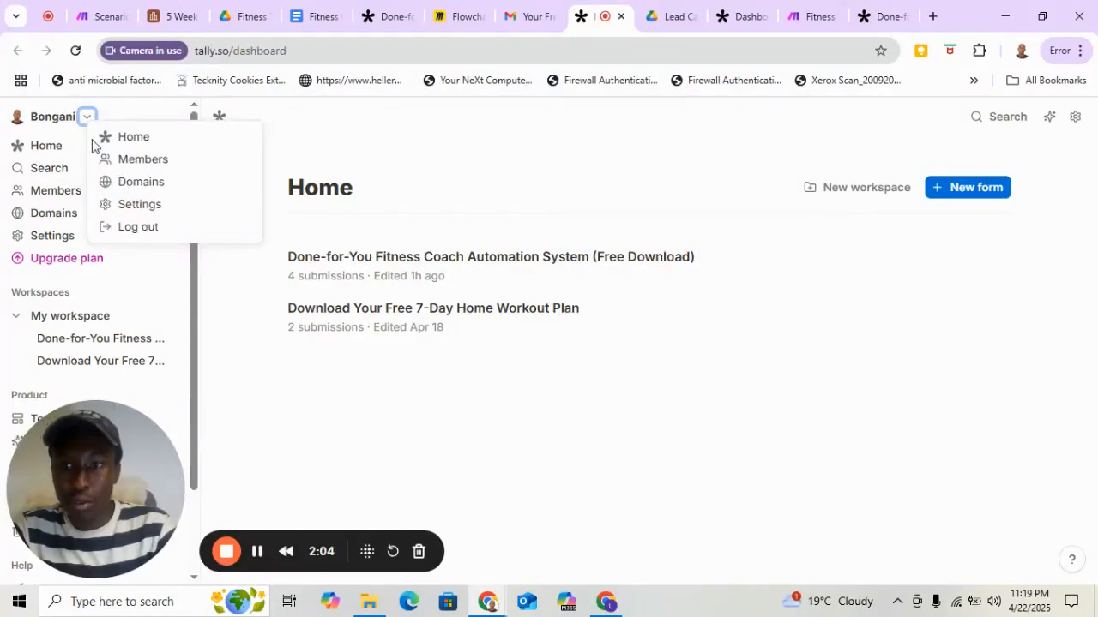
{"action": "left_click", "coordinate": [137, 226]}
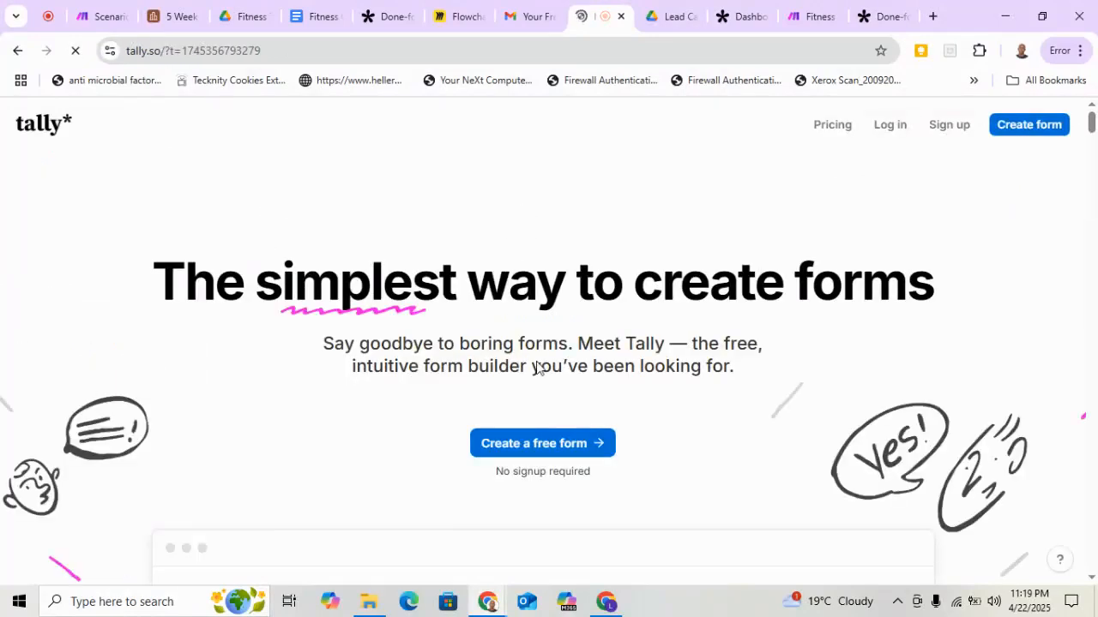
{"action": "left_click", "coordinate": [960, 130]}
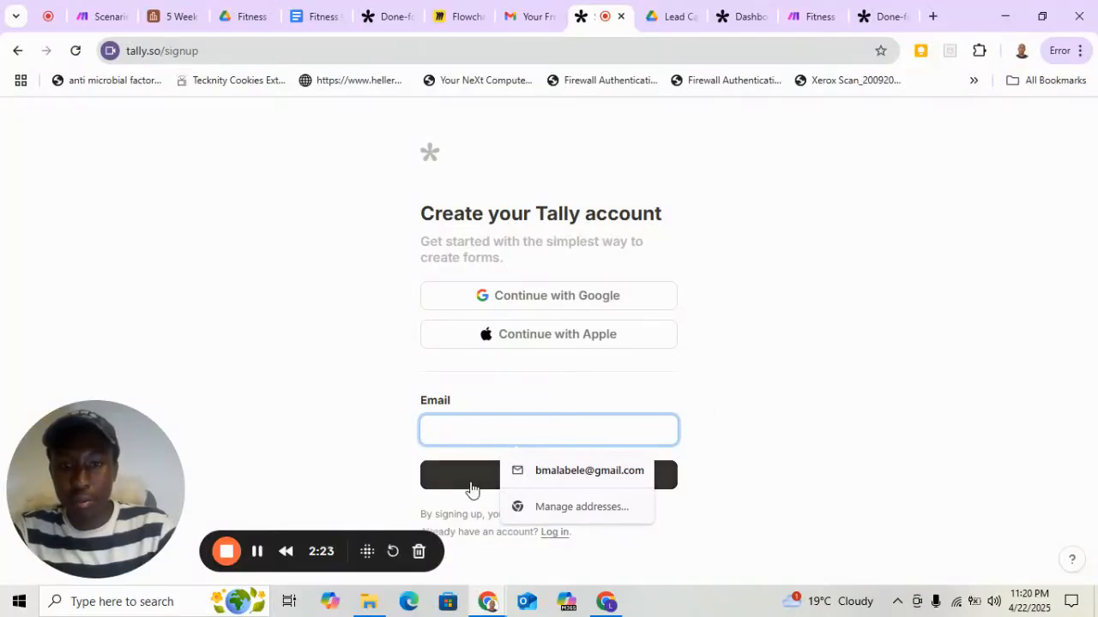
Continue into Tally with Google, choosing the Gmail account and approving the sign-in.
{"action": "left_click", "coordinate": [535, 296]}
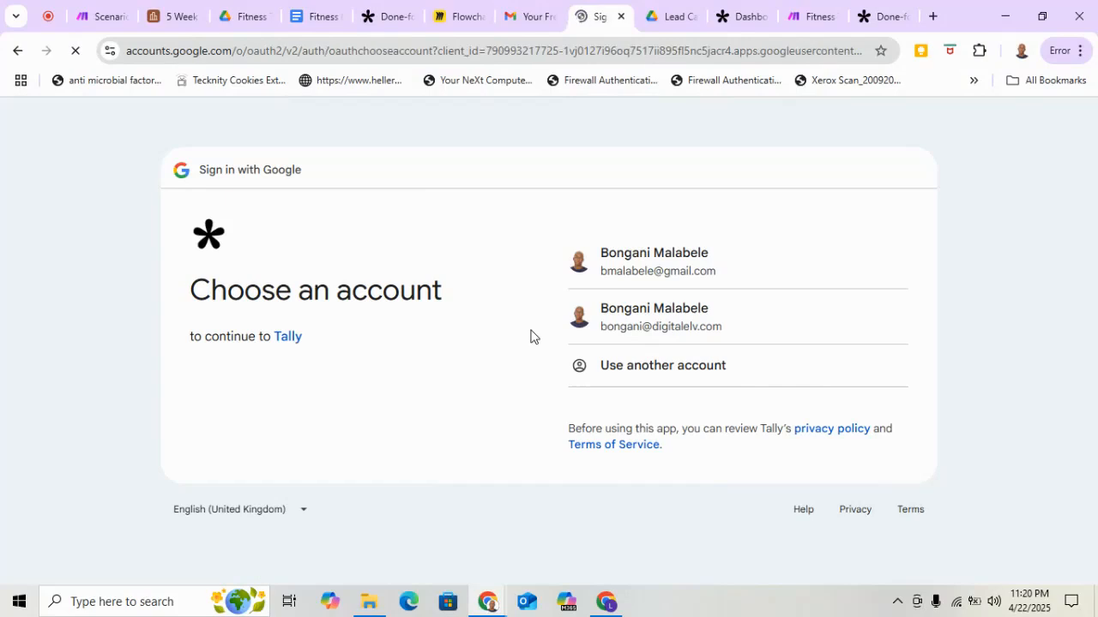
{"action": "left_click", "coordinate": [684, 269]}
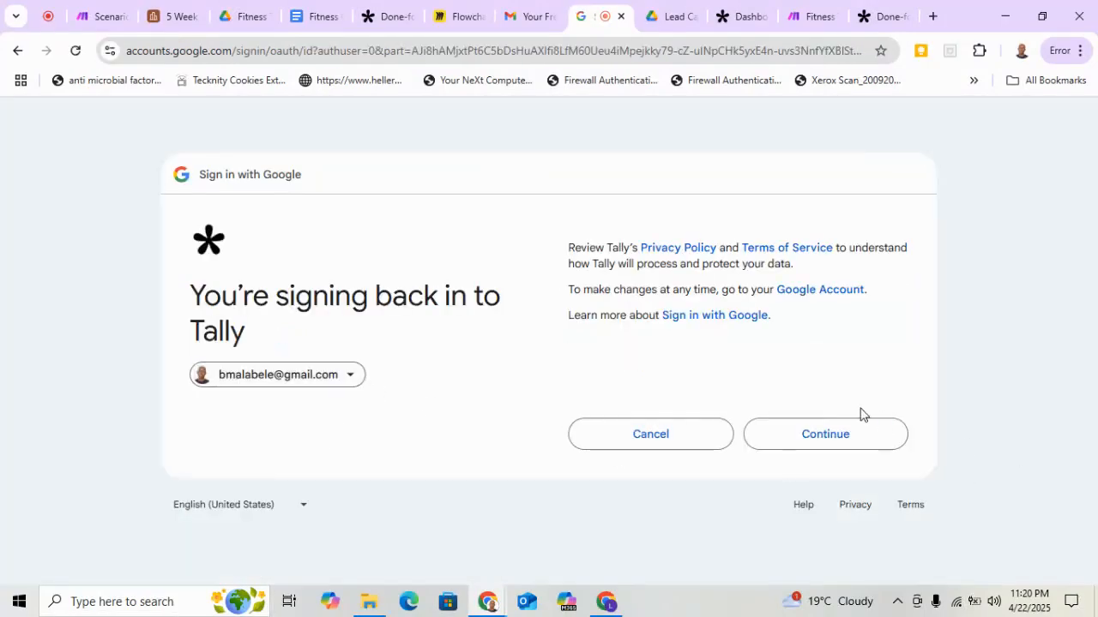
{"action": "left_click", "coordinate": [860, 434]}
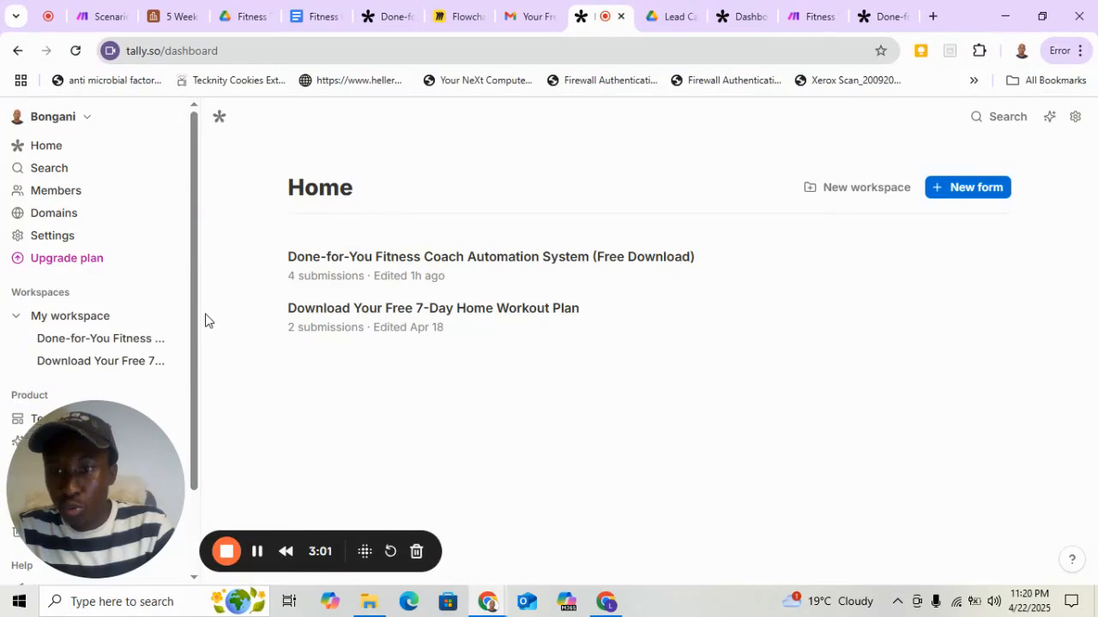
Look over the Tally dashboard, return to the automation email in Gmail and open its Tally Form Template link.
{"action": "scroll", "coordinate": [197, 360], "scroll_direction": "down", "scroll_amount": 1}
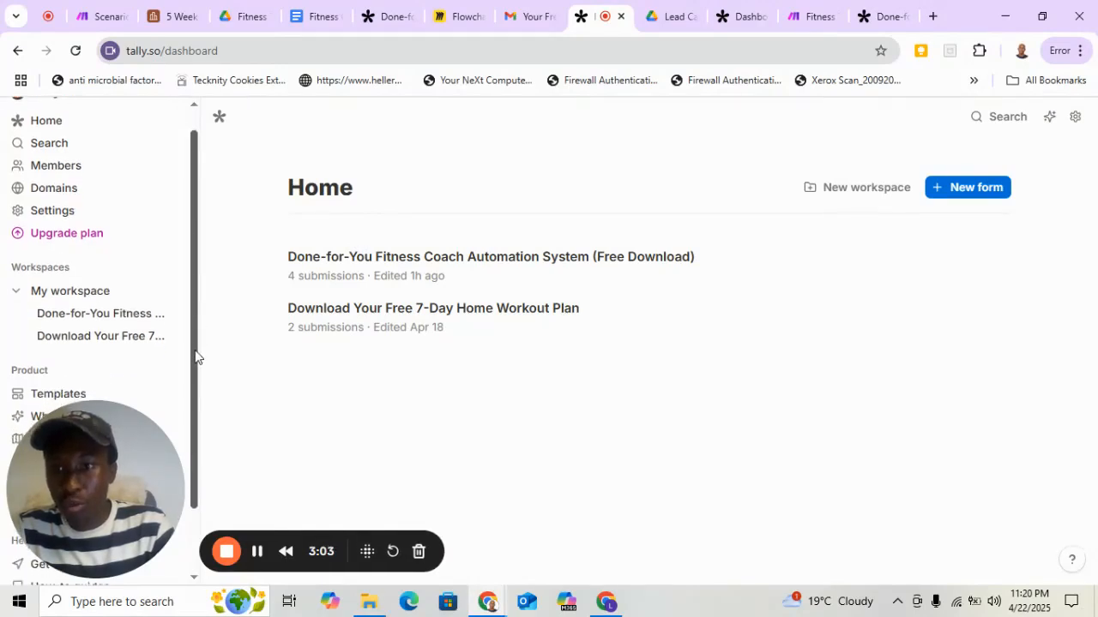
{"action": "scroll", "coordinate": [197, 414], "scroll_direction": "down", "scroll_amount": 1}
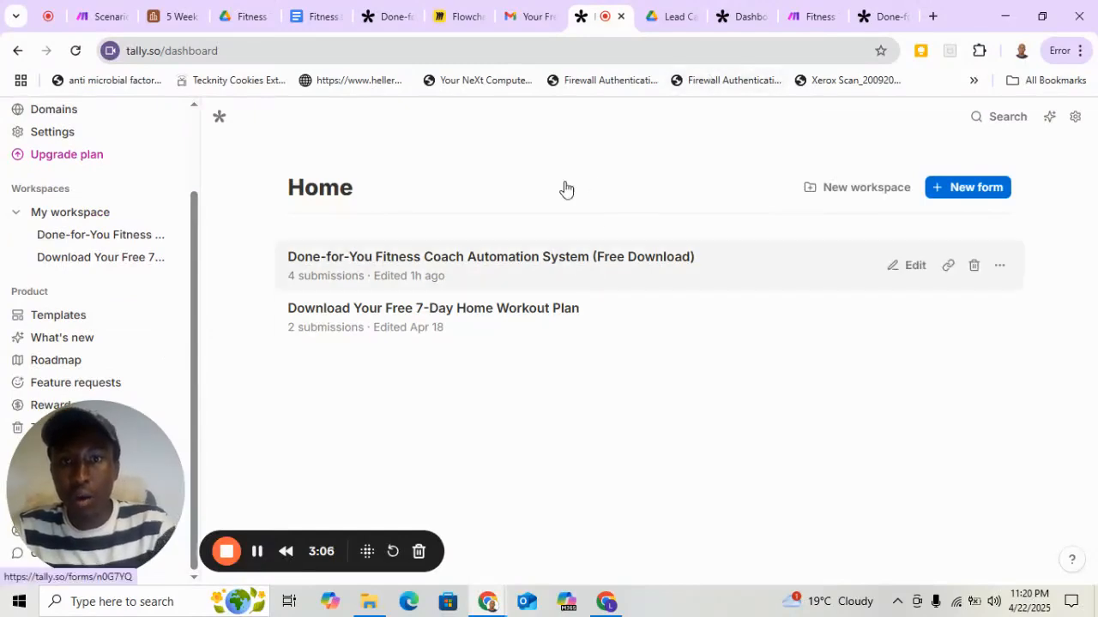
{"action": "left_click", "coordinate": [528, 21]}
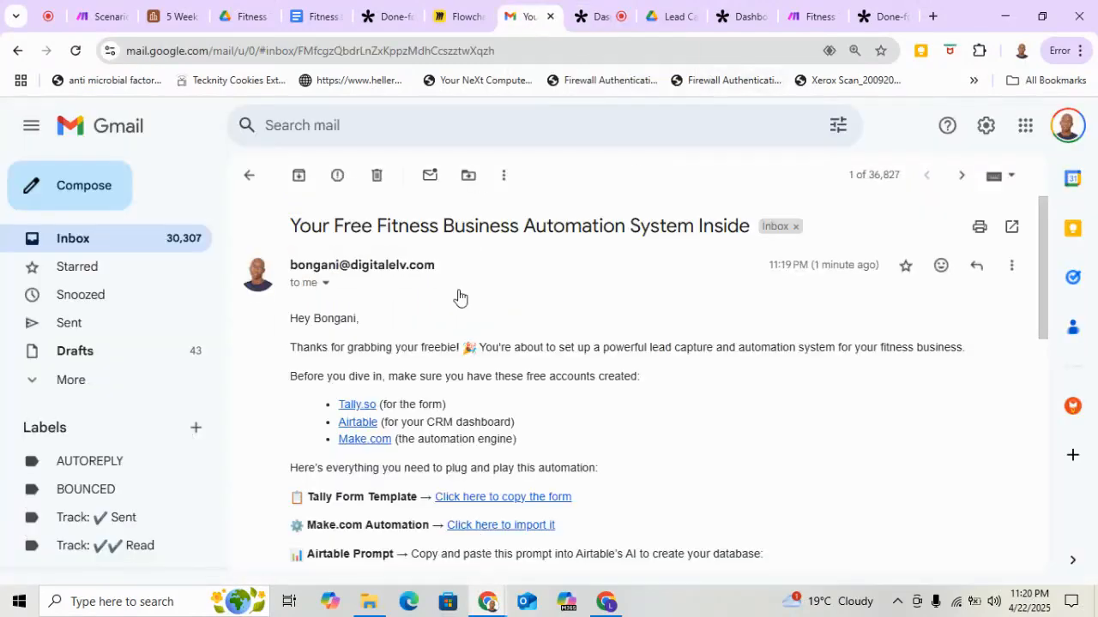
{"action": "scroll", "coordinate": [524, 379], "scroll_direction": "down", "scroll_amount": 2}
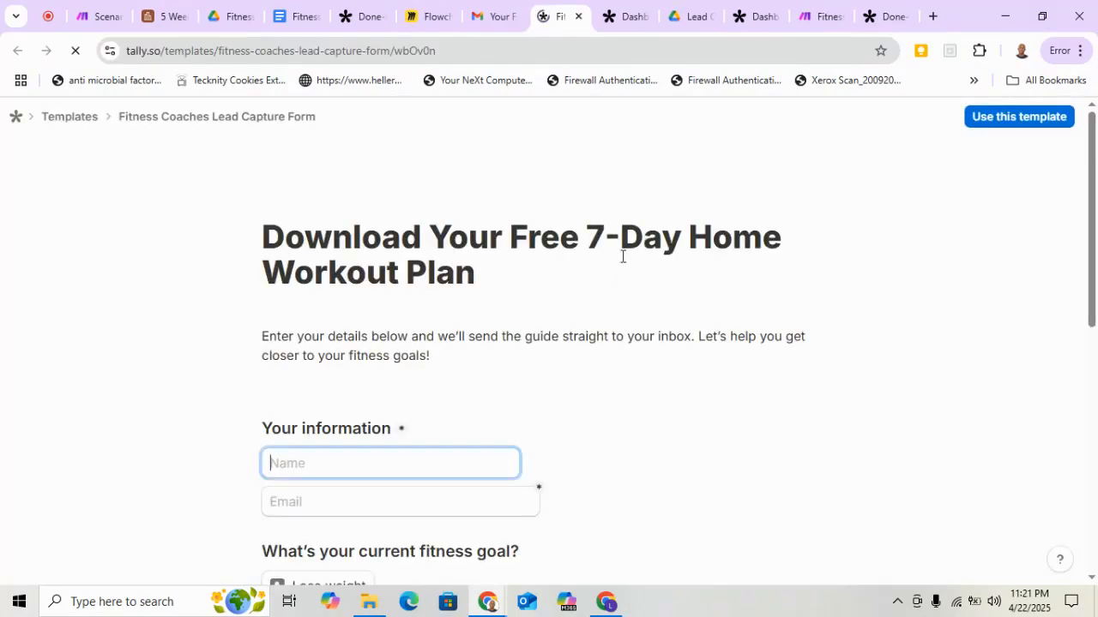
Preview the Fitness Coaches Lead Capture Form template and create an editable form from it.
{"action": "scroll", "coordinate": [730, 325], "scroll_direction": "down", "scroll_amount": 3}
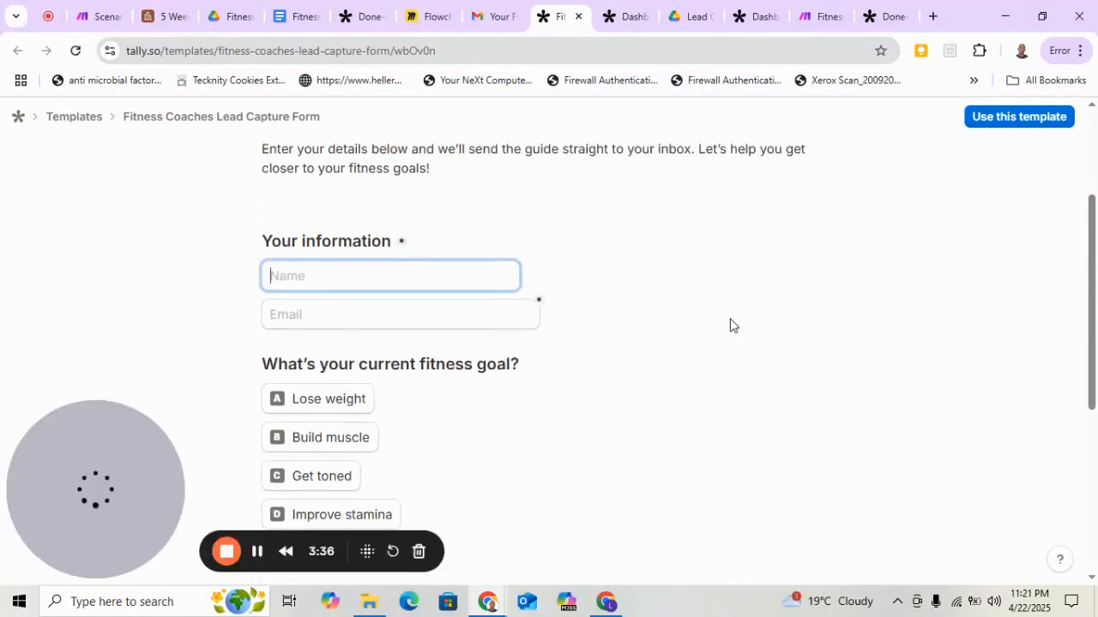
{"action": "scroll", "coordinate": [730, 325], "scroll_direction": "down", "scroll_amount": 2}
{"action": "scroll", "coordinate": [730, 321], "scroll_direction": "up", "scroll_amount": 5}
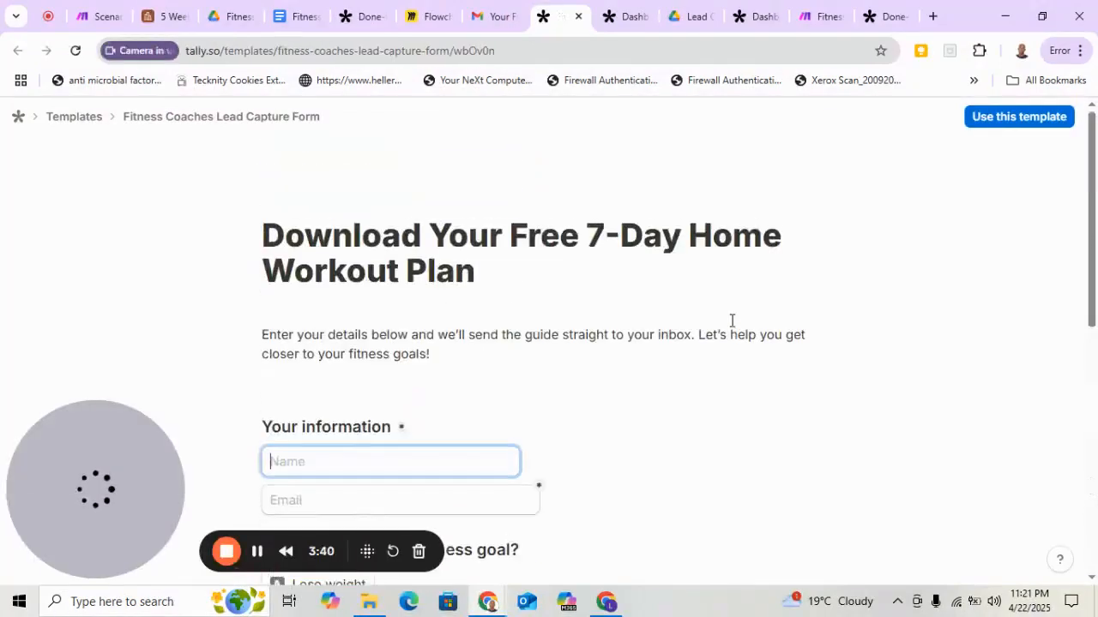
{"action": "left_click", "coordinate": [1003, 129]}
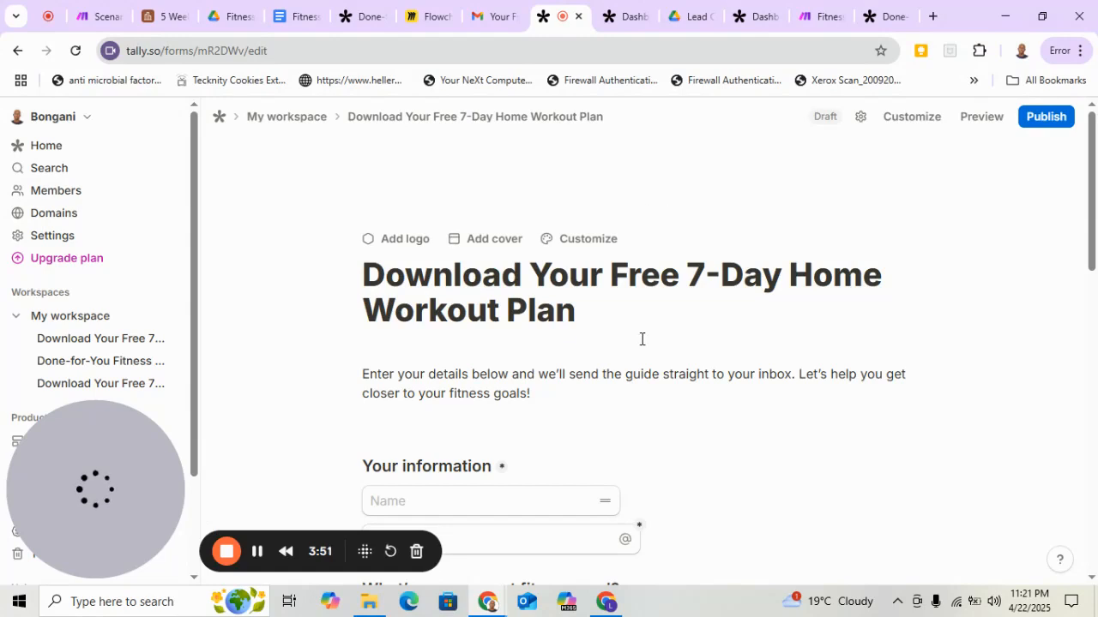
Replace "Your Free 7-Day Home Workout Plan" in the form's title so that it reads "Download kdldof".
{"action": "scroll", "coordinate": [641, 339], "scroll_direction": "down", "scroll_amount": 2}
{"action": "scroll", "coordinate": [641, 340], "scroll_direction": "up", "scroll_amount": 2}
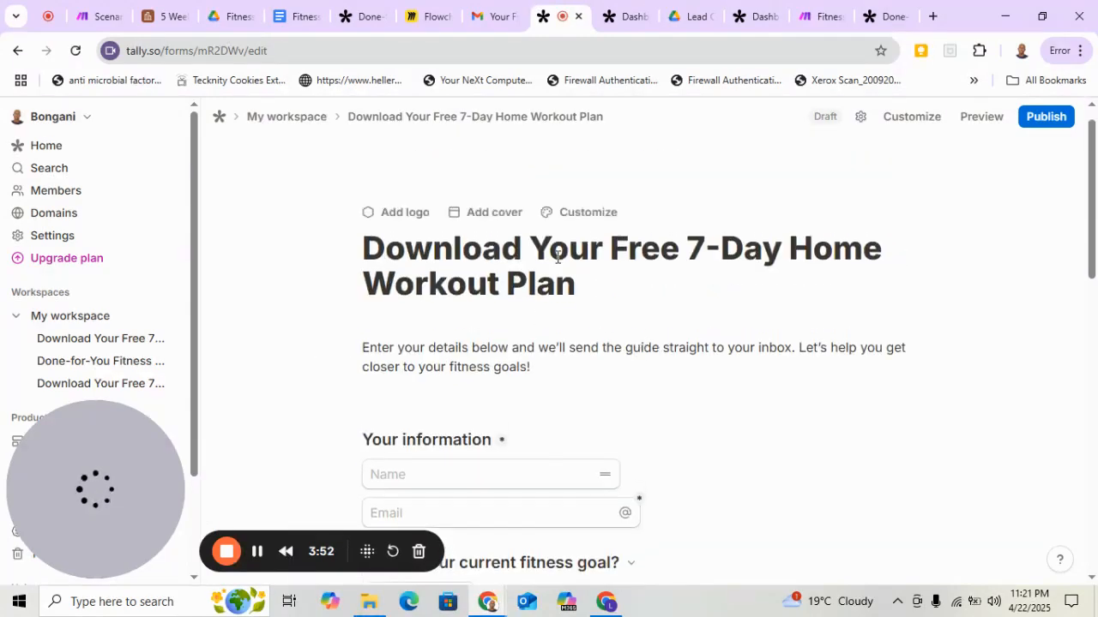
{"action": "scroll", "coordinate": [388, 298], "scroll_direction": "up", "scroll_amount": 1}
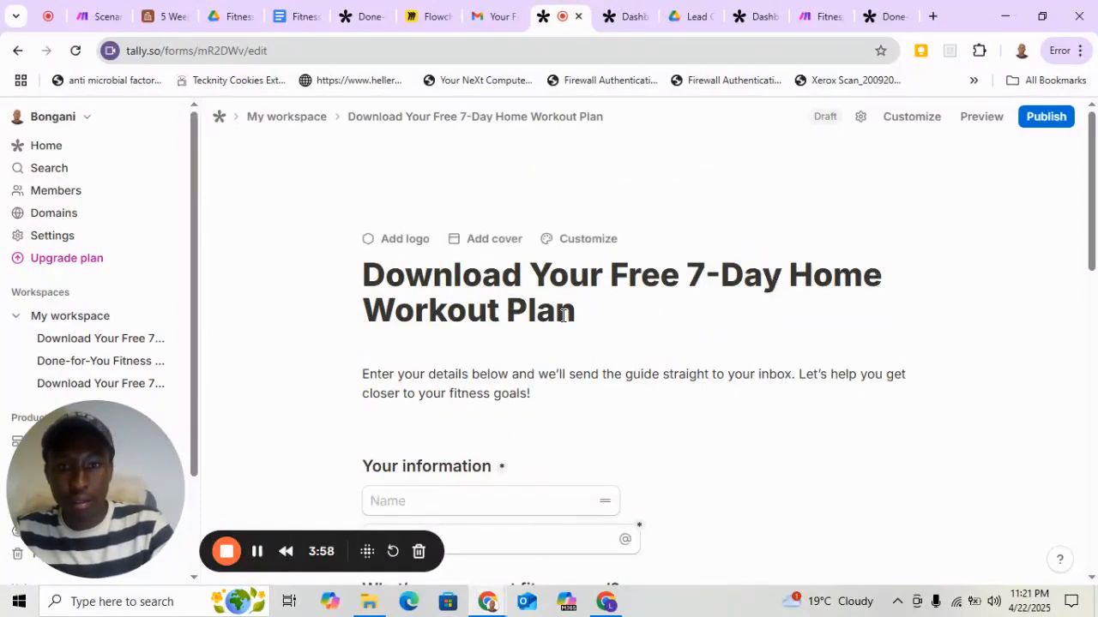
{"action": "left_click_drag", "start_coordinate": [579, 314], "coordinate": [537, 277]}
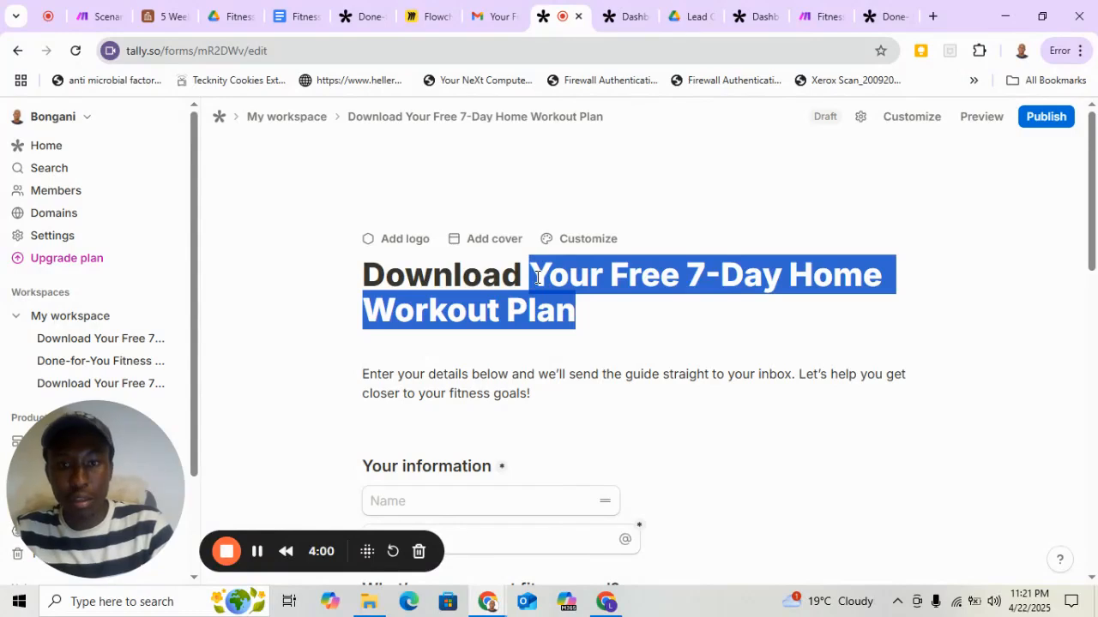
{"action": "type", "text": "kdldo"}
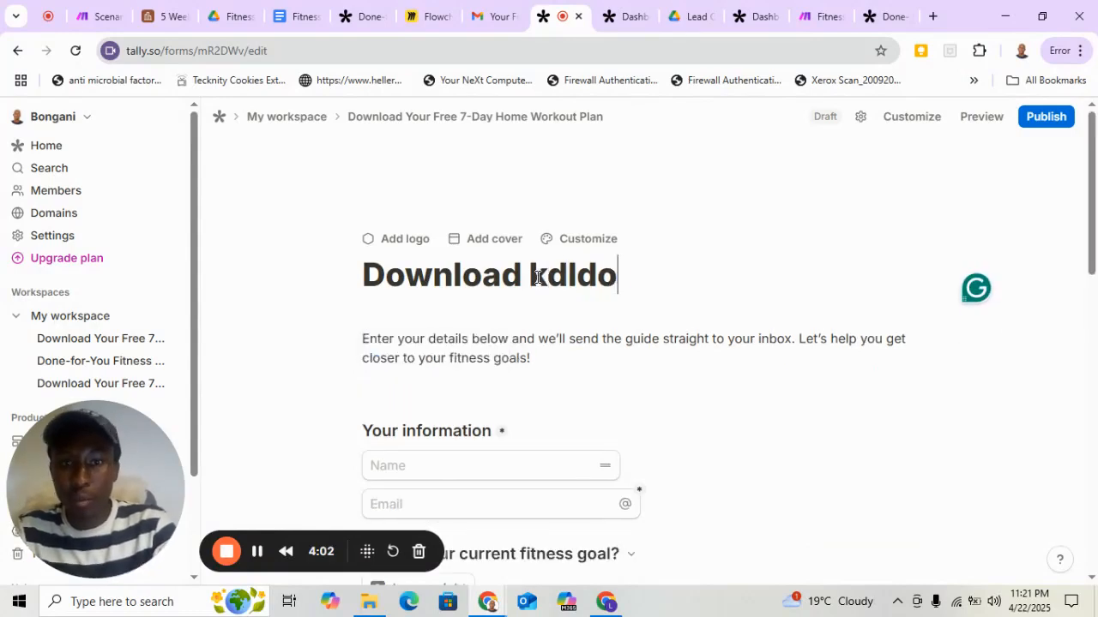
{"action": "type", "text": "f"}
{"action": "key", "text": "BackSpace"}
{"action": "key", "text": "BackSpace"}
{"action": "type", "text": "of"}
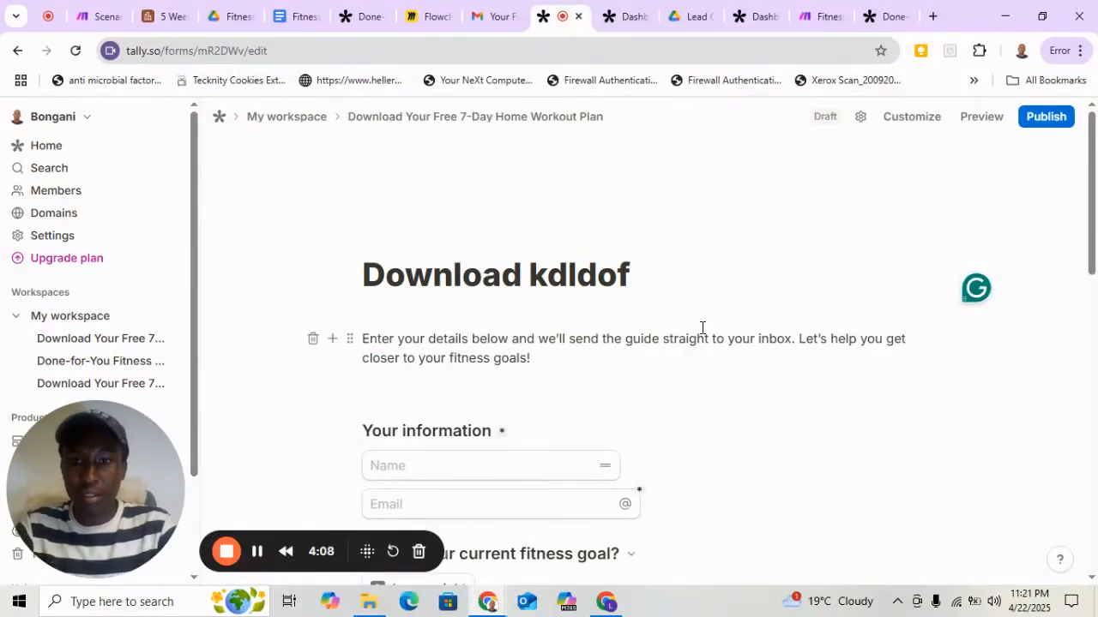
{"action": "scroll", "coordinate": [701, 328], "scroll_direction": "down", "scroll_amount": 1}
{"action": "scroll", "coordinate": [536, 380], "scroll_direction": "down", "scroll_amount": 1}
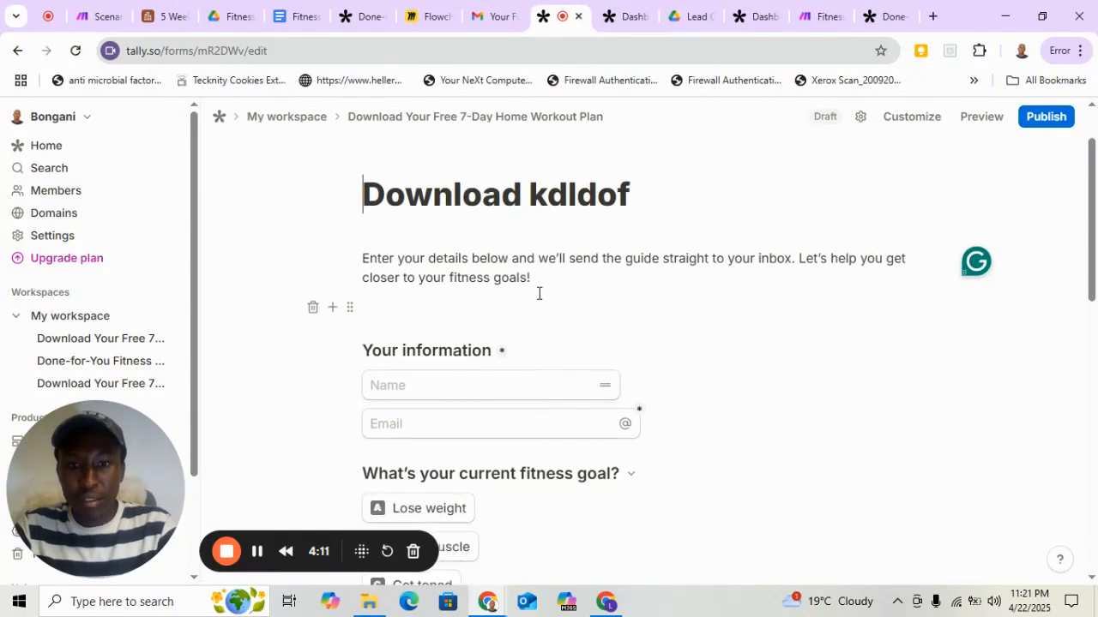
Insert a Phone number block below the Email field in the form and delete its question heading.
{"action": "scroll", "coordinate": [606, 389], "scroll_direction": "down", "scroll_amount": 1}
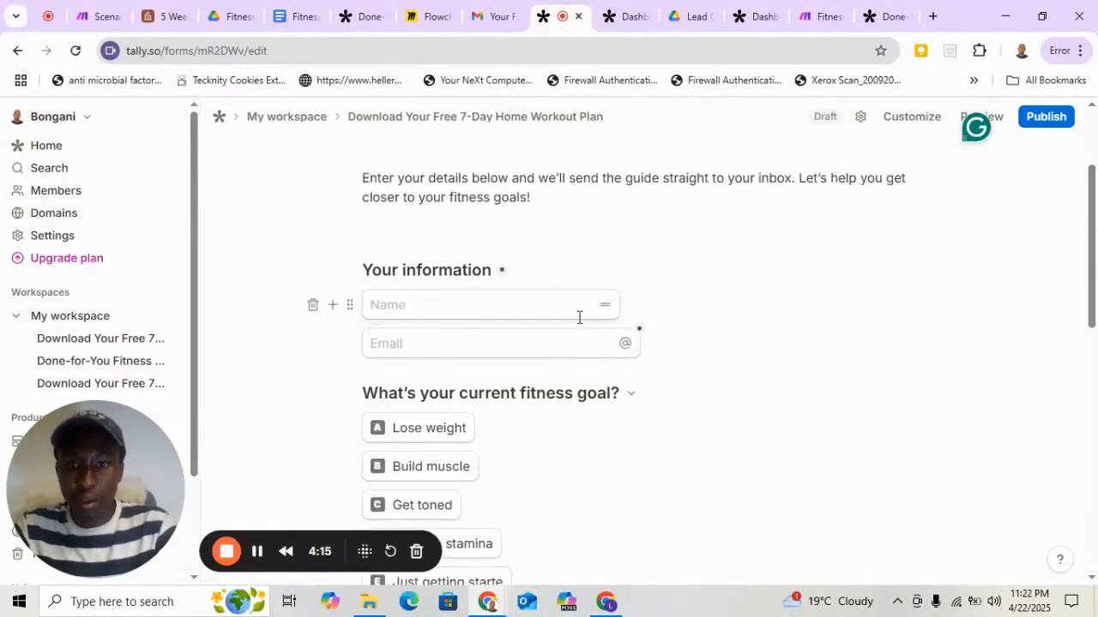
{"action": "scroll", "coordinate": [578, 316], "scroll_direction": "down", "scroll_amount": 1}
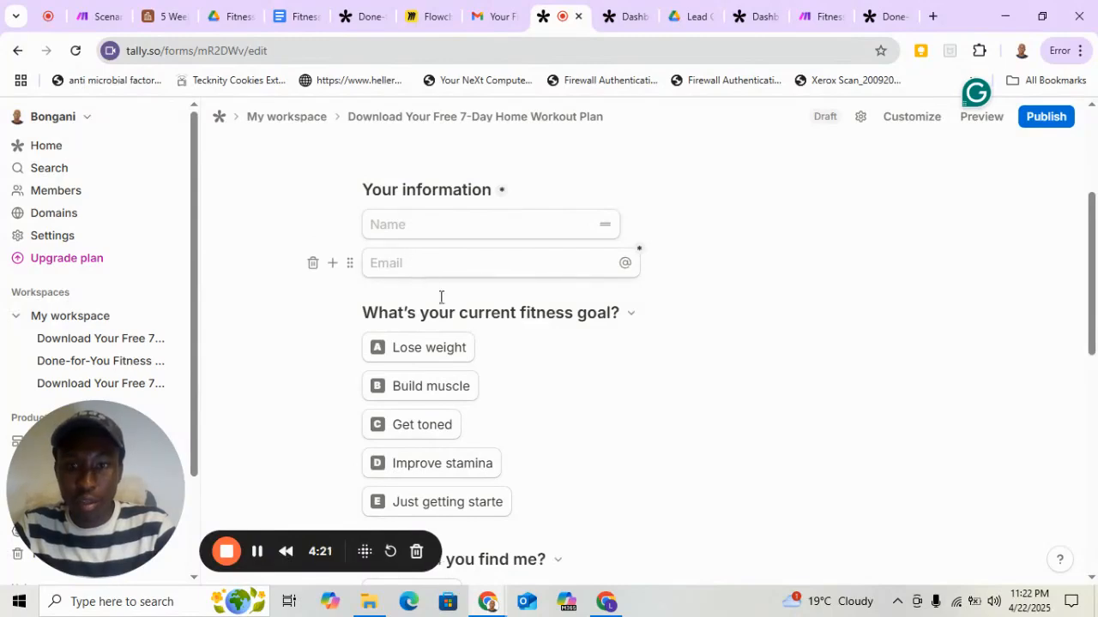
{"action": "scroll", "coordinate": [449, 307], "scroll_direction": "down", "scroll_amount": 1}
{"action": "scroll", "coordinate": [420, 308], "scroll_direction": "up", "scroll_amount": 1}
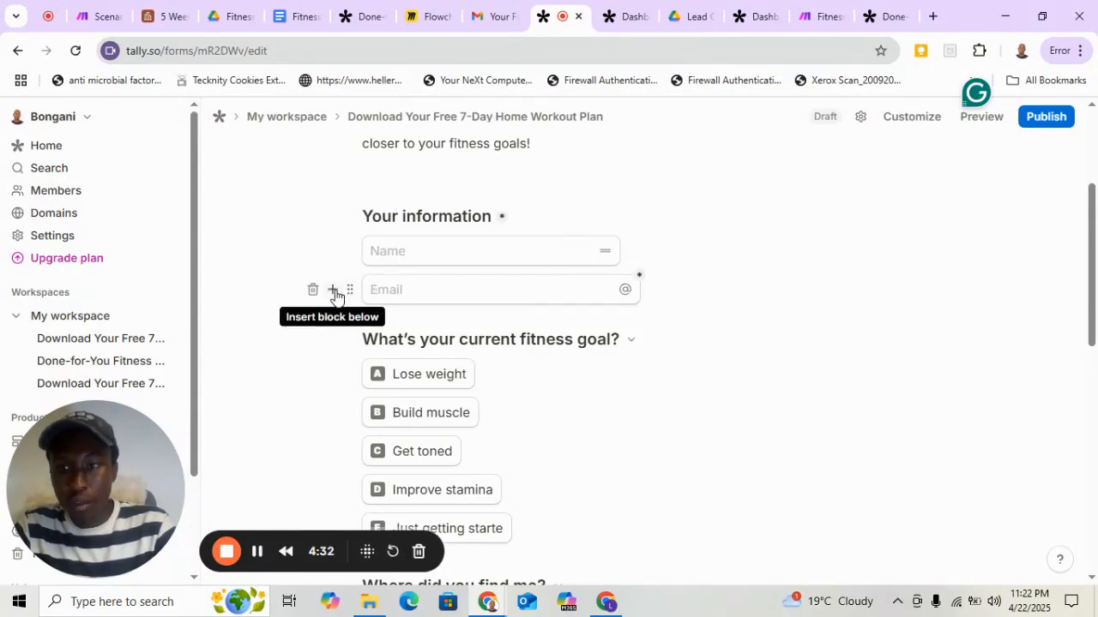
{"action": "left_click", "coordinate": [334, 292]}
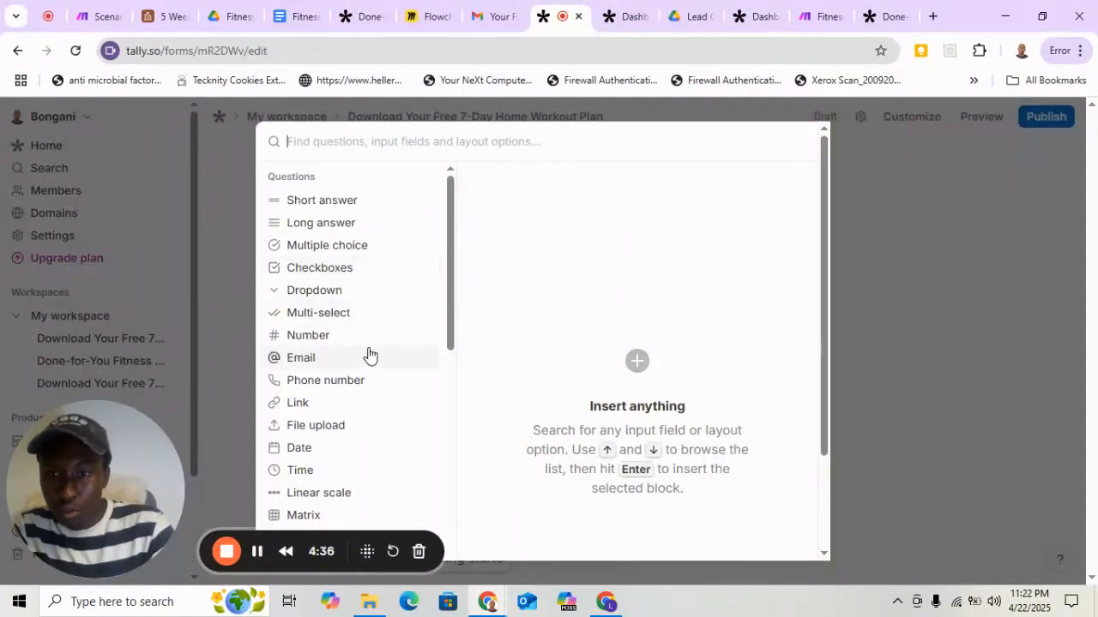
{"action": "mouse_move", "coordinate": [342, 389]}
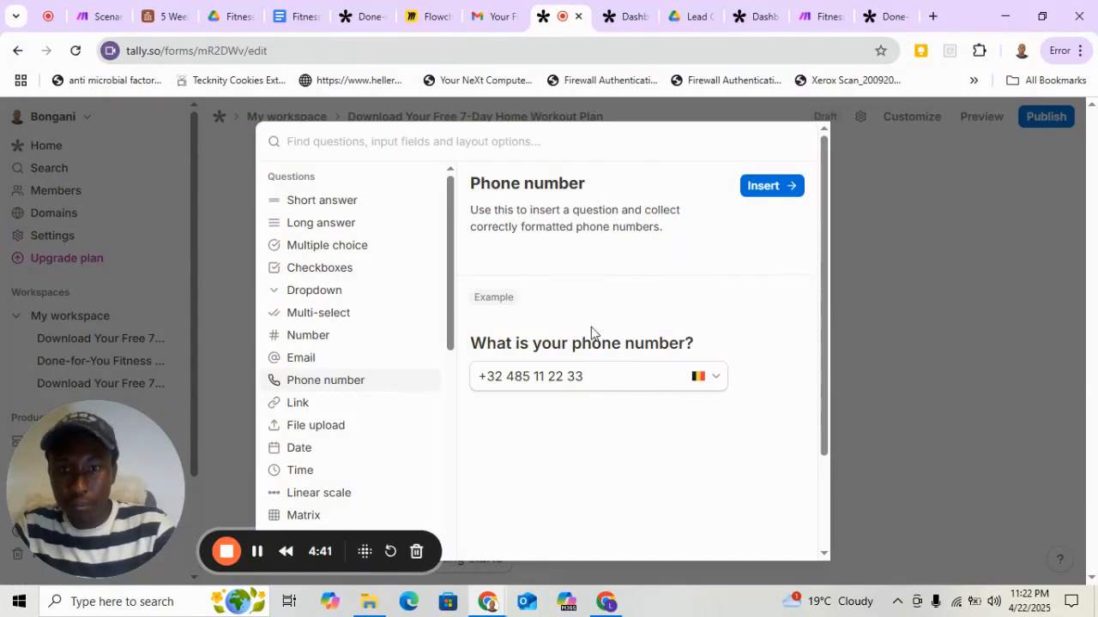
{"action": "left_click", "coordinate": [770, 187]}
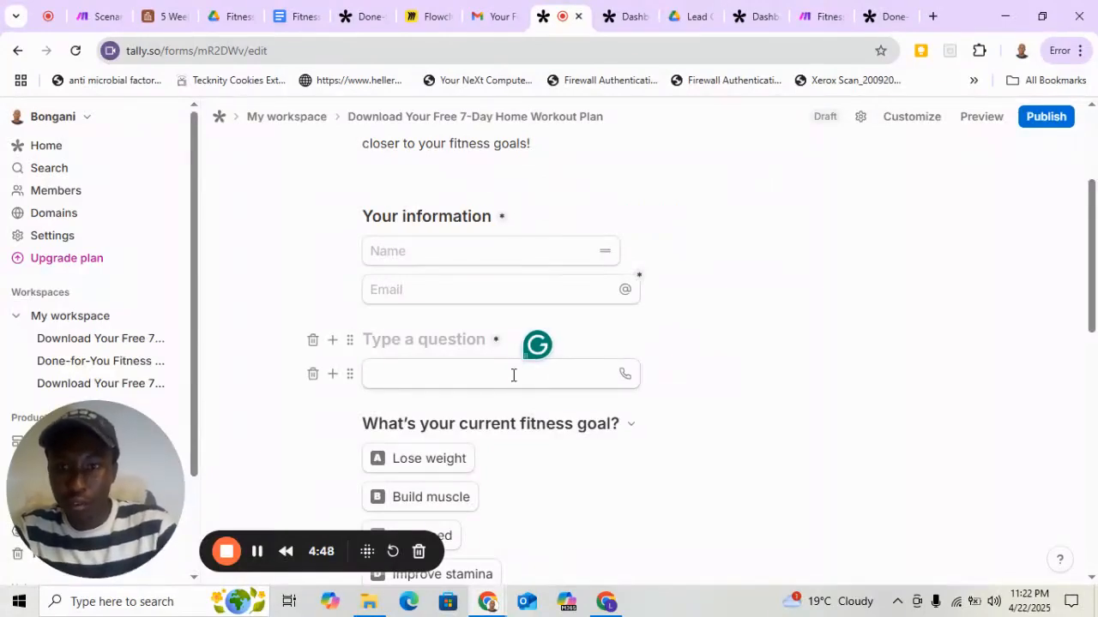
{"action": "left_click", "coordinate": [314, 343]}
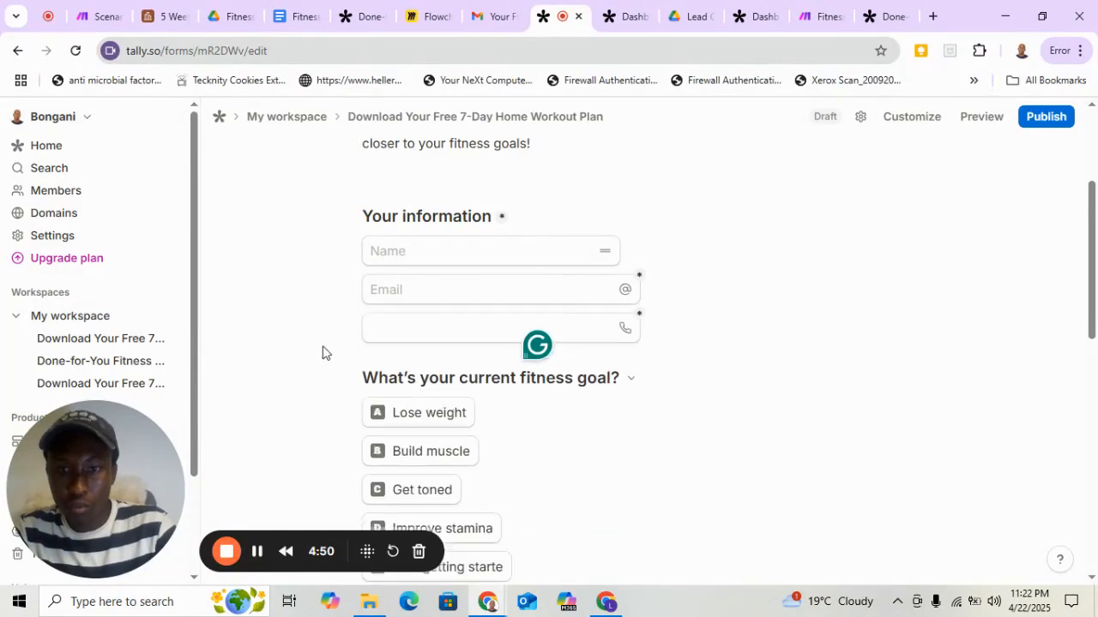
Set the new phone field's placeholder text to "Phone".
{"action": "left_click", "coordinate": [401, 333]}
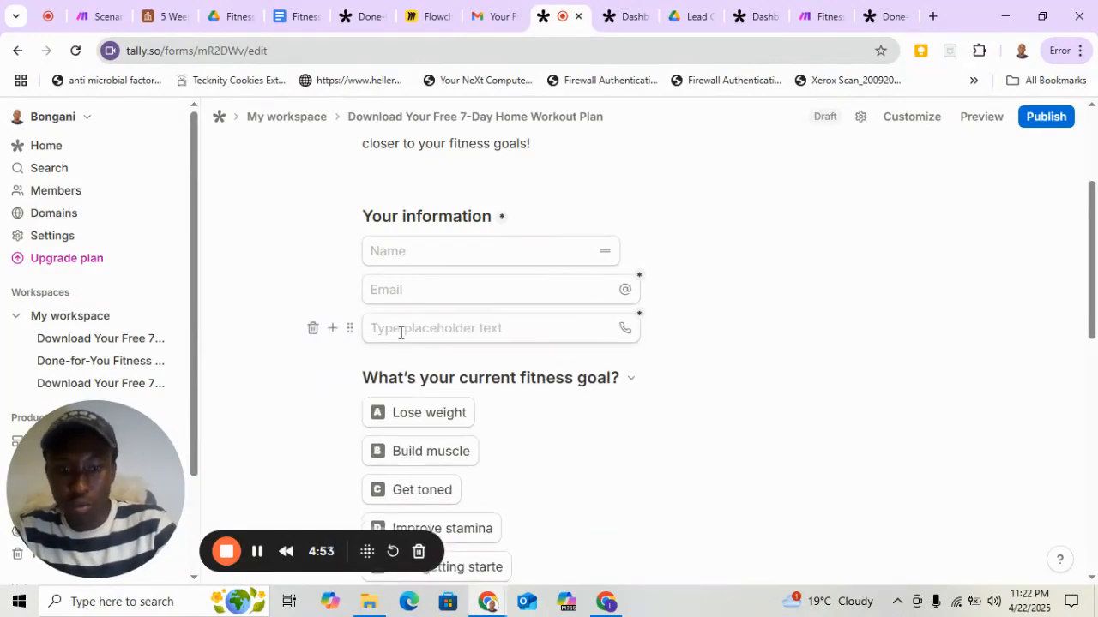
{"action": "type", "text": "p"}
{"action": "key", "text": "BackSpace"}
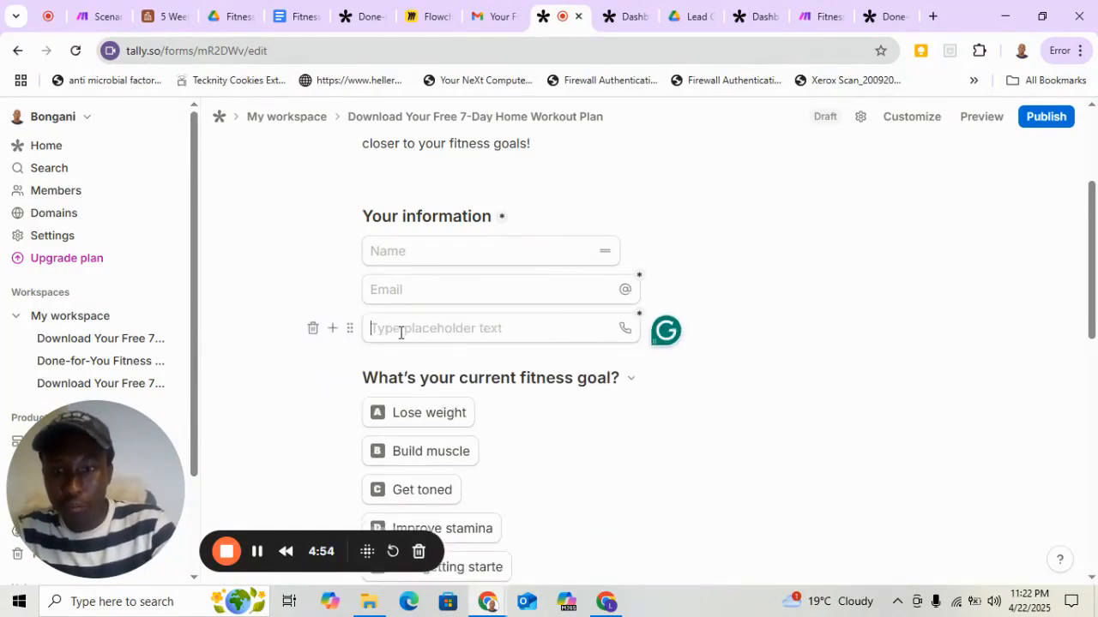
{"action": "type", "text": "Phone"}
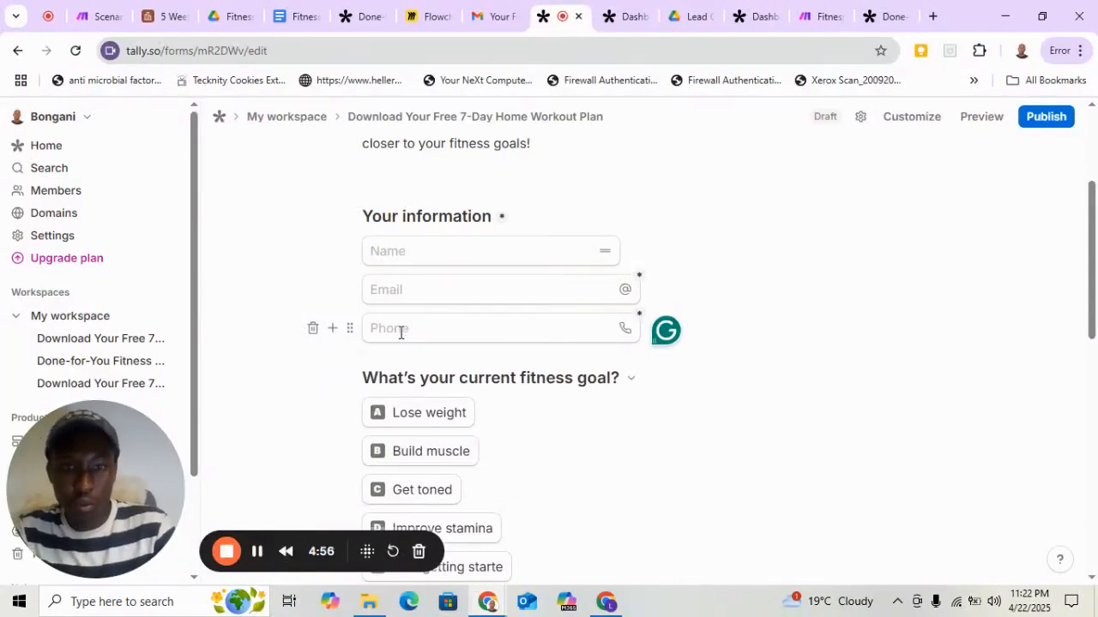
{"action": "left_click", "coordinate": [744, 327]}
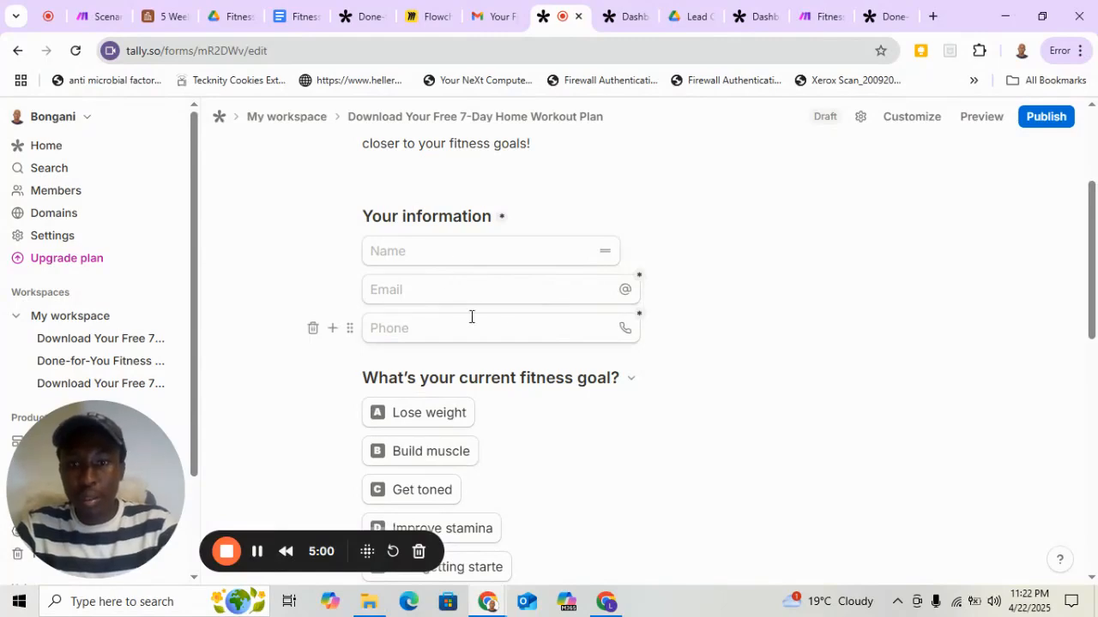
Look over the answer options of "What's your current fitness goal?" and select text in "Lose weight".
{"action": "scroll", "coordinate": [666, 361], "scroll_direction": "down", "scroll_amount": 3}
{"action": "scroll", "coordinate": [512, 241], "scroll_direction": "up", "scroll_amount": 1}
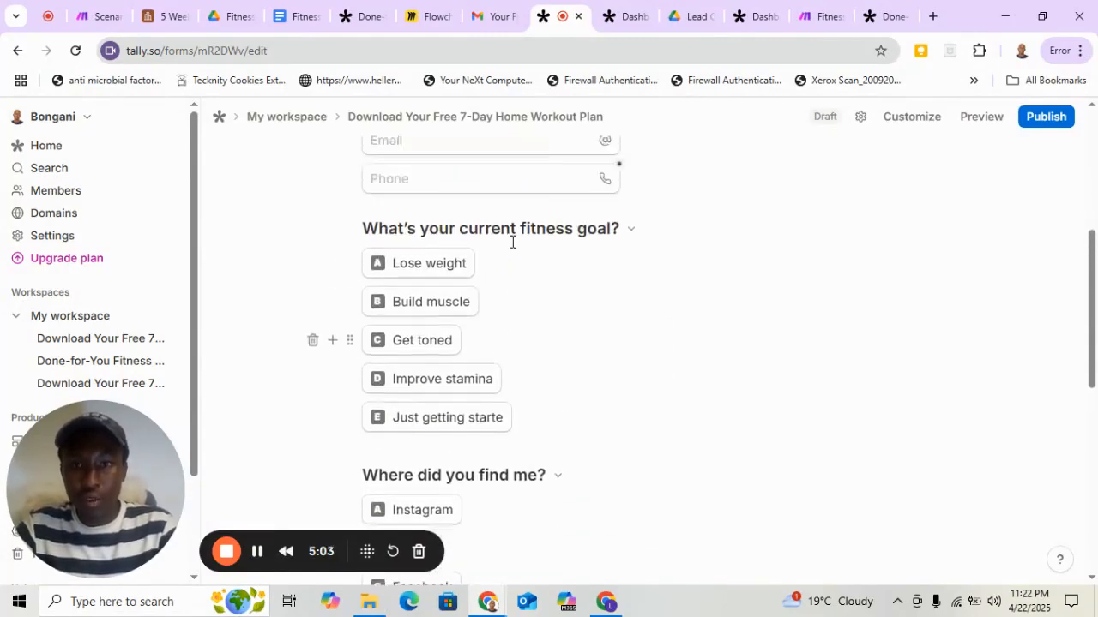
{"action": "left_click", "coordinate": [467, 283]}
{"action": "key", "text": "Up"}
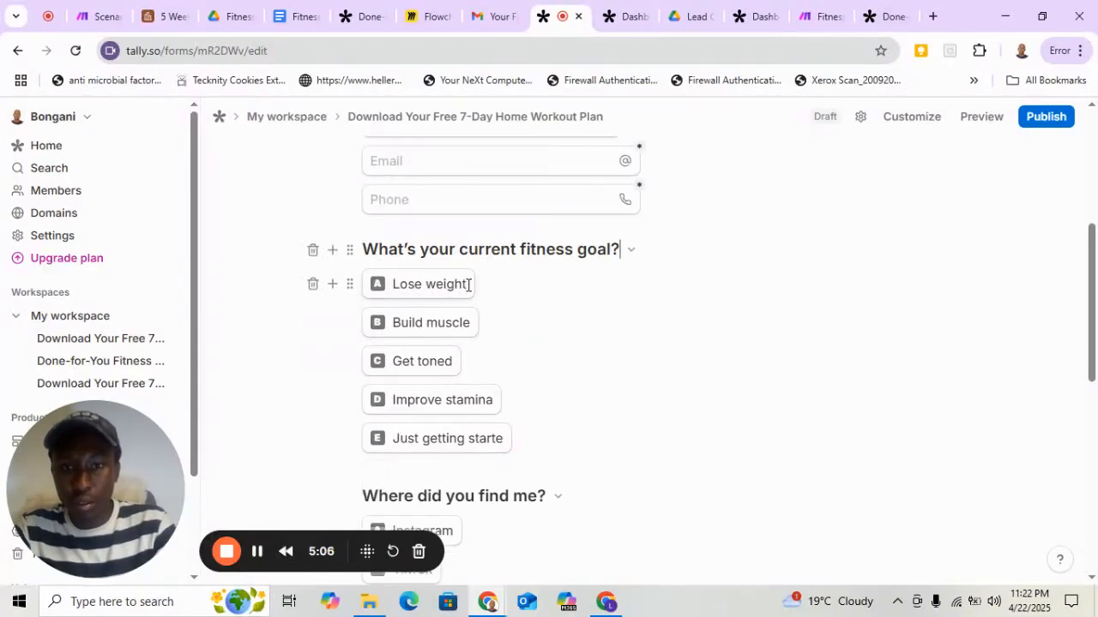
{"action": "double_click", "coordinate": [407, 286]}
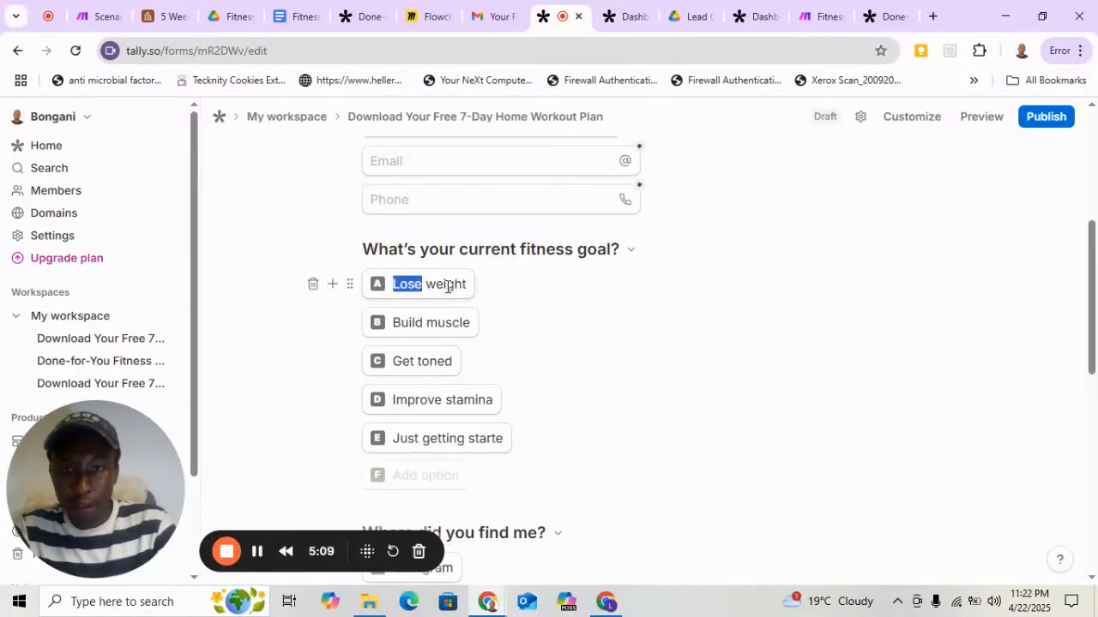
{"action": "left_click", "coordinate": [447, 286]}
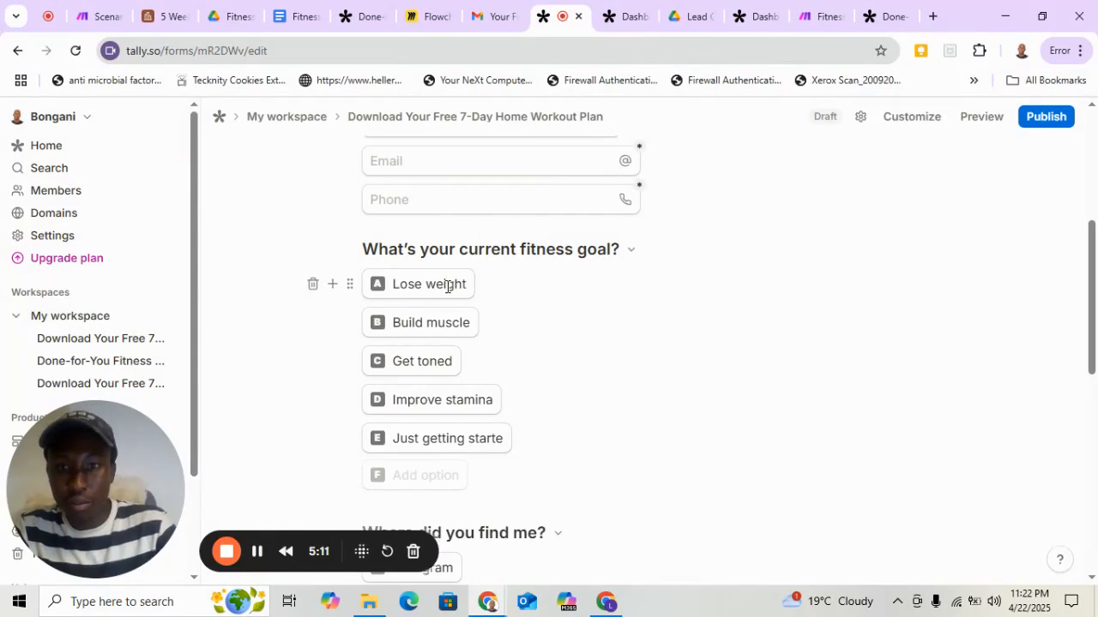
{"action": "key", "text": "BackSpace"}
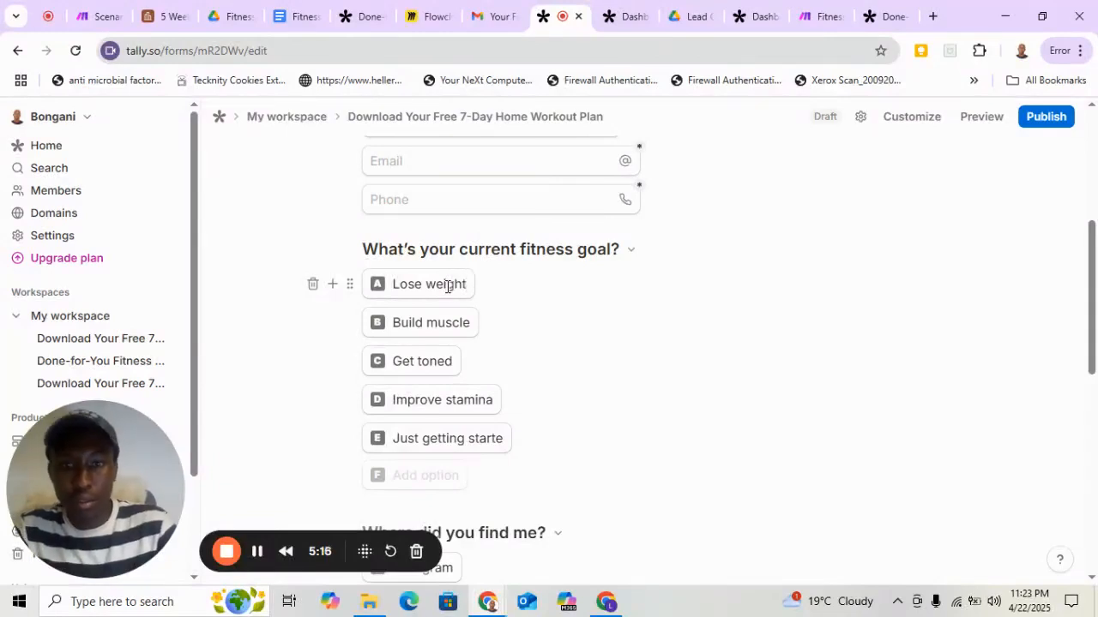
Publish the lead capture form and copy its share link.
{"action": "scroll", "coordinate": [591, 323], "scroll_direction": "down", "scroll_amount": 6}
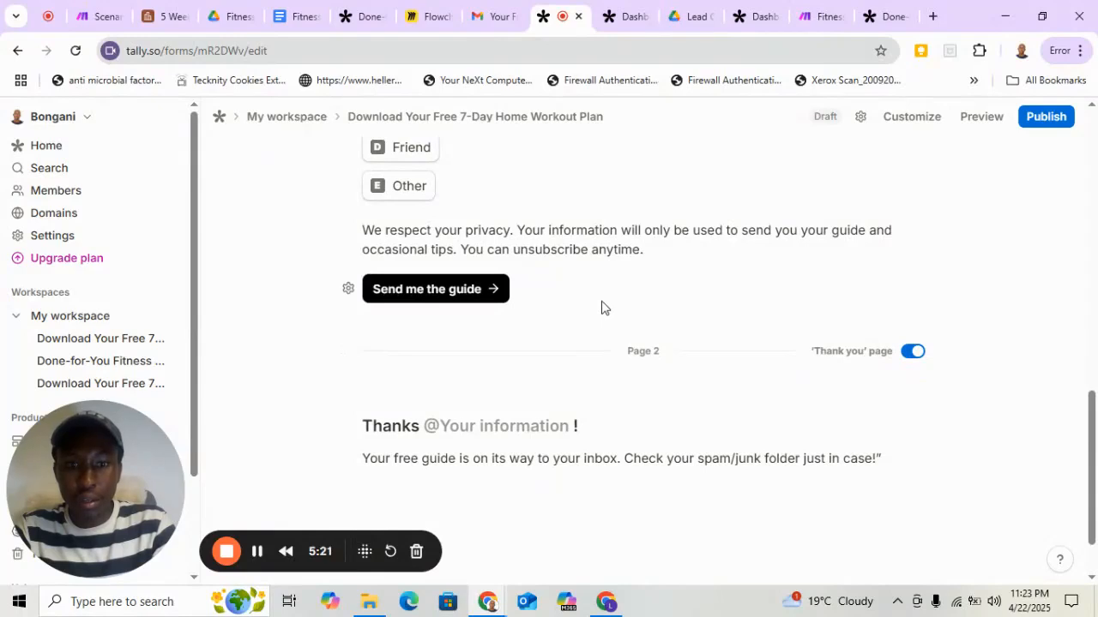
{"action": "scroll", "coordinate": [603, 307], "scroll_direction": "up", "scroll_amount": 2}
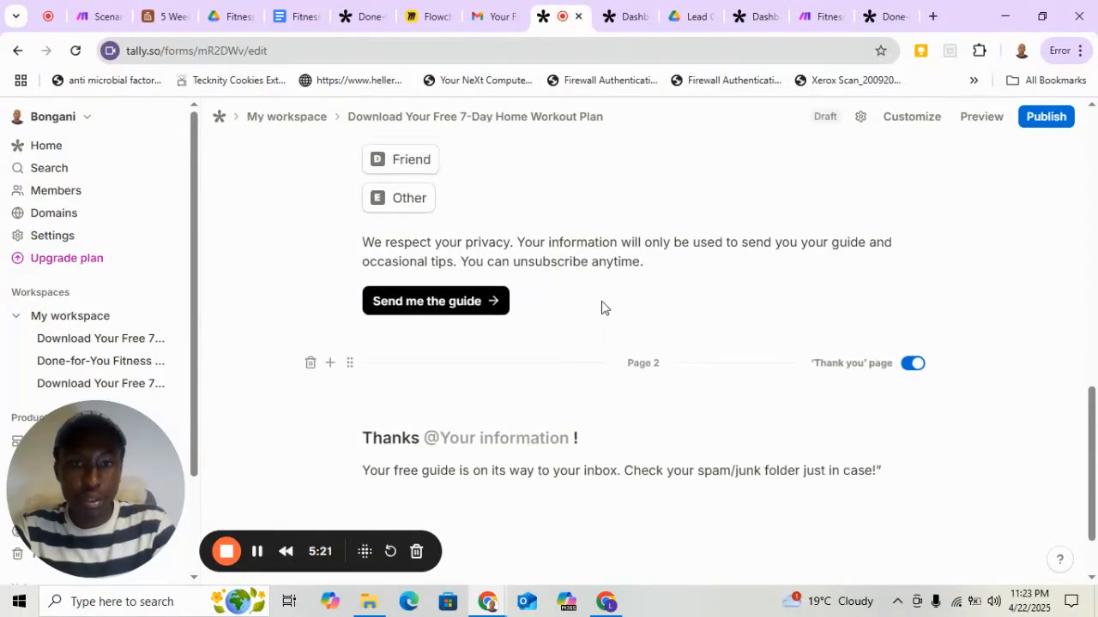
{"action": "left_click", "coordinate": [1042, 121]}
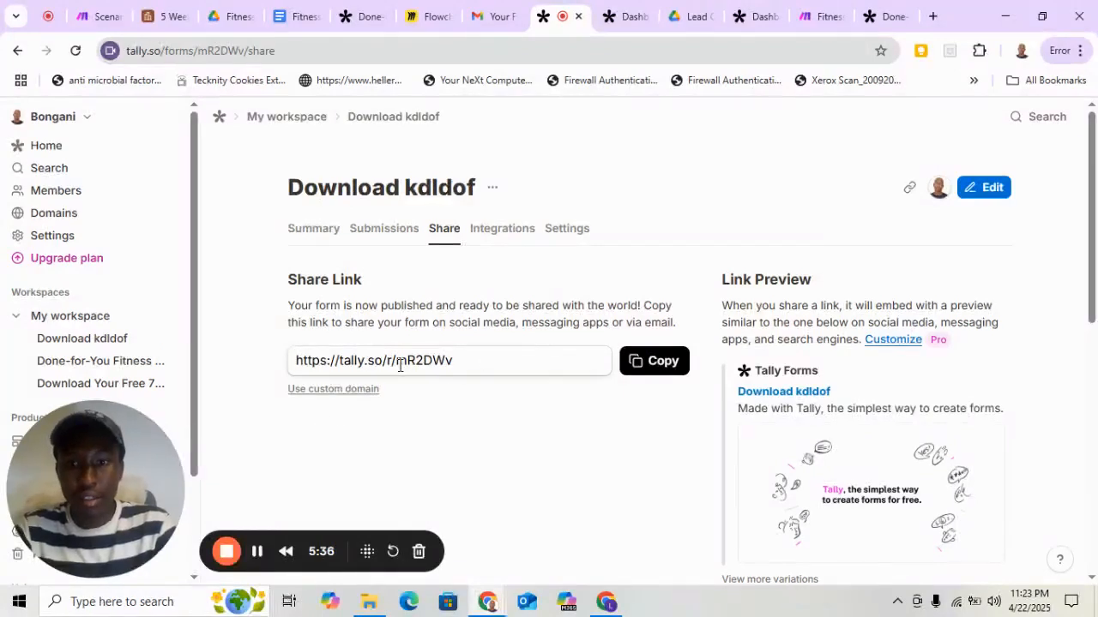
{"action": "left_click", "coordinate": [661, 364]}
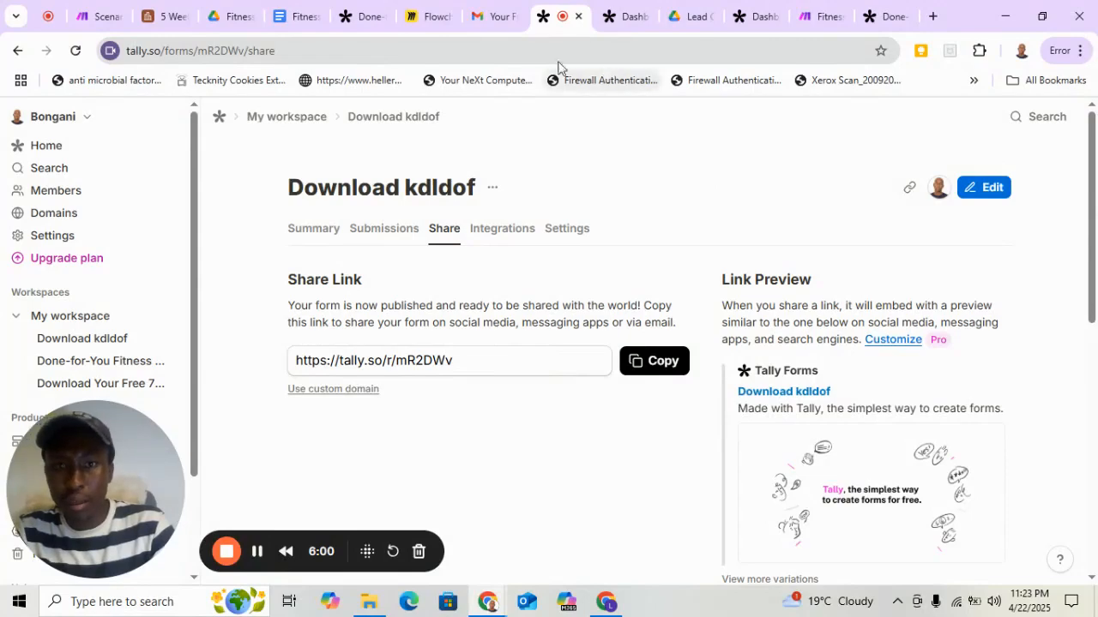
Switch to Gmail, follow the automation email's Airtable link and open the free account sign-up page.
{"action": "left_click", "coordinate": [483, 26]}
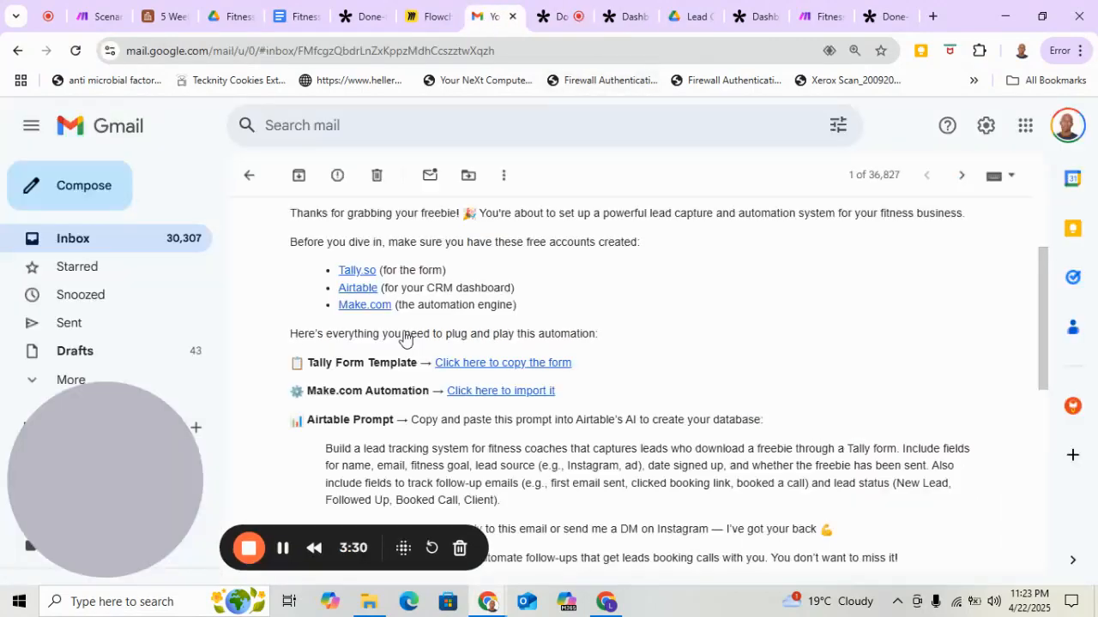
{"action": "left_click", "coordinate": [358, 289]}
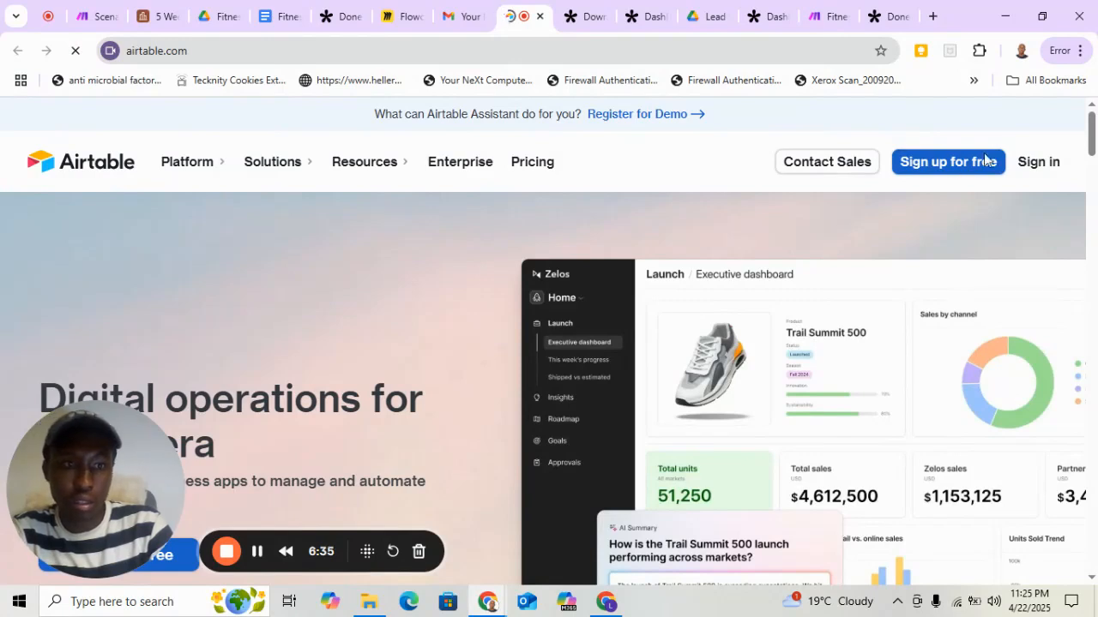
{"action": "left_click", "coordinate": [960, 171]}
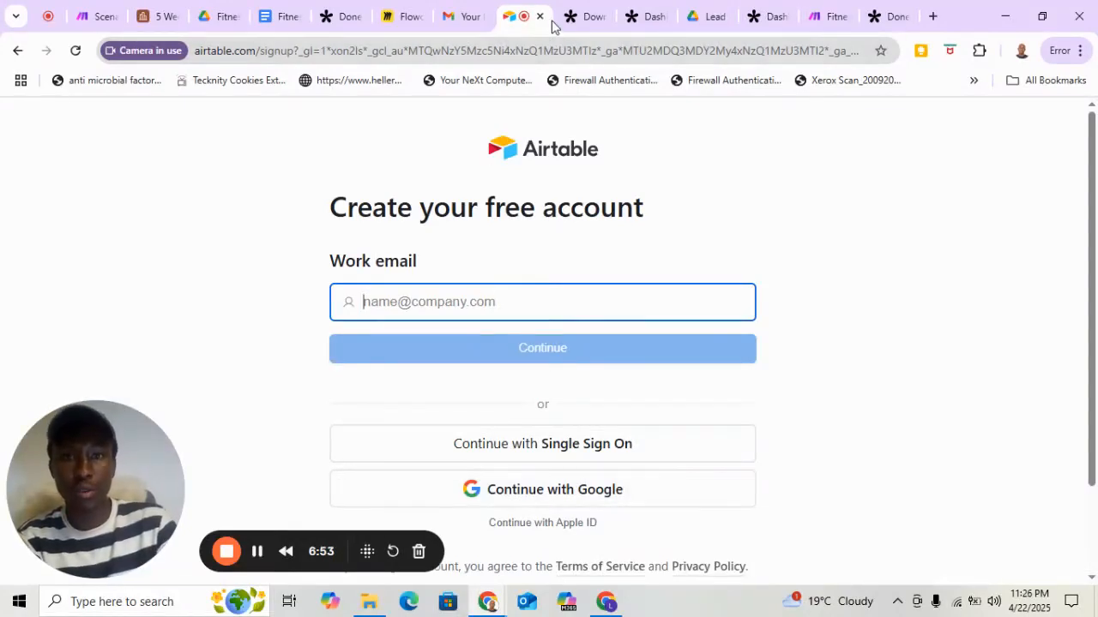
{"action": "left_click", "coordinate": [257, 552]}
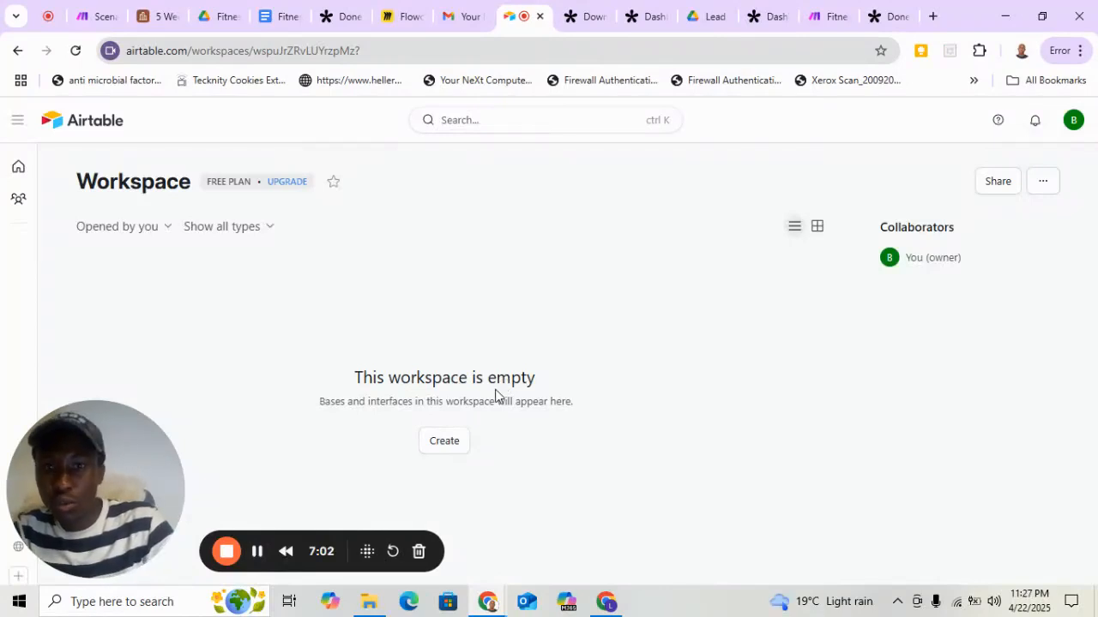
Start building an app with AI from the empty Airtable workspace and go back to the workspace.
{"action": "left_click", "coordinate": [451, 452]}
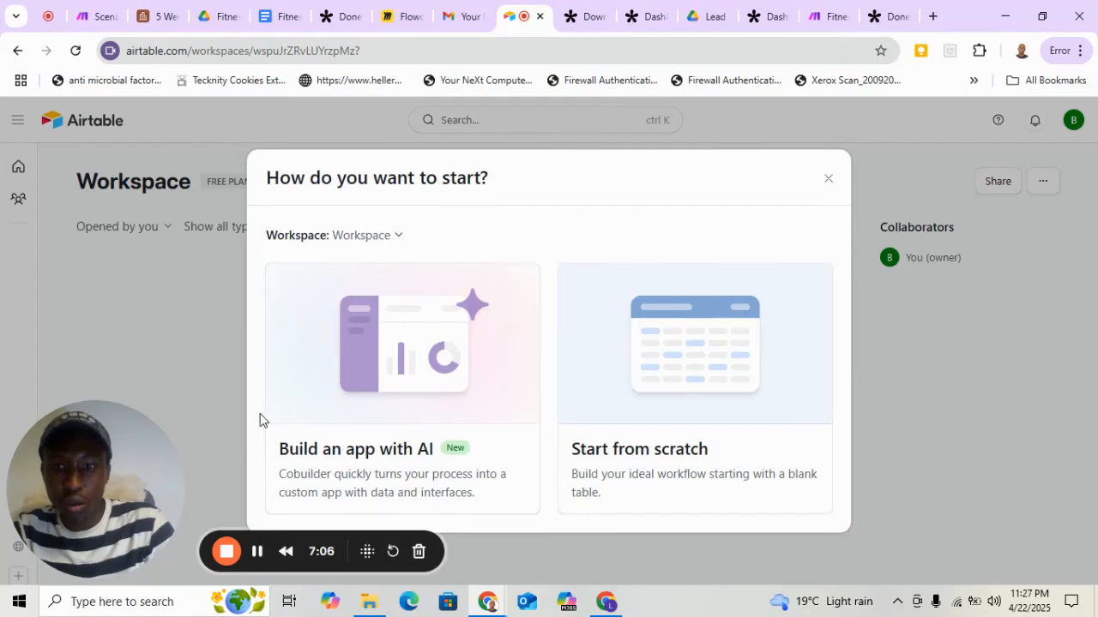
{"action": "left_click", "coordinate": [412, 345]}
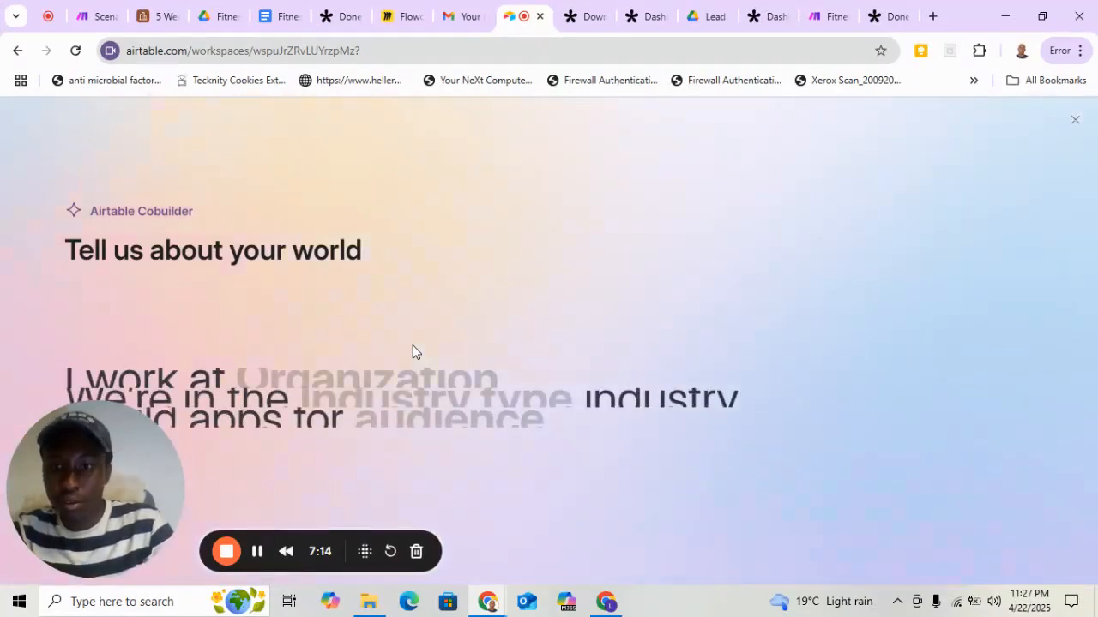
{"action": "left_click", "coordinate": [17, 52]}
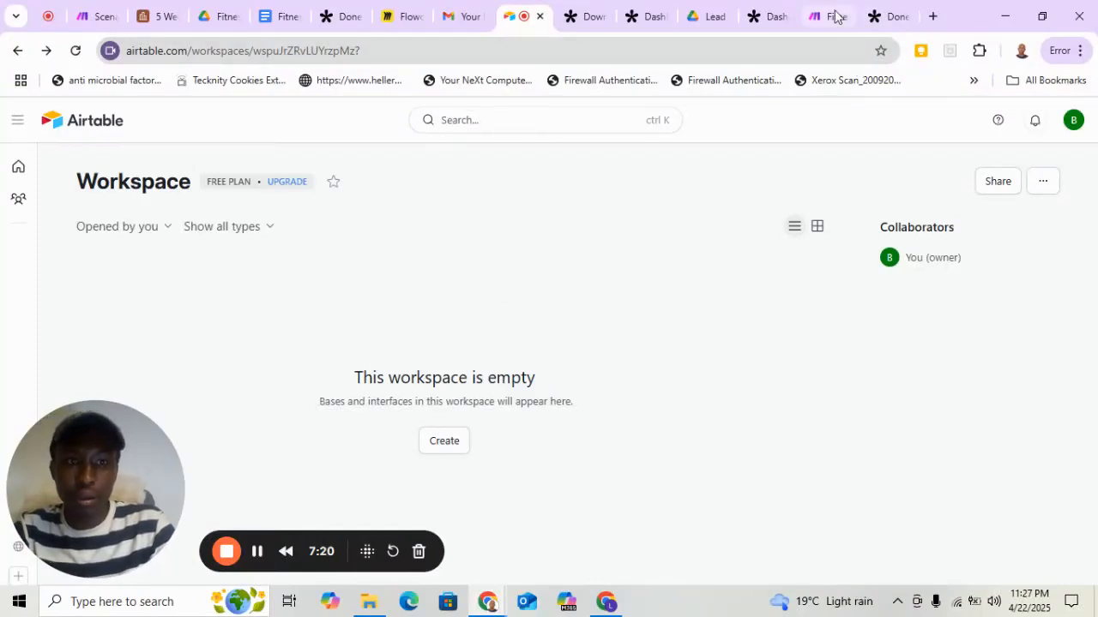
Switch to Gmail and select the whole Airtable Prompt paragraph in the automation email.
{"action": "left_click", "coordinate": [455, 18]}
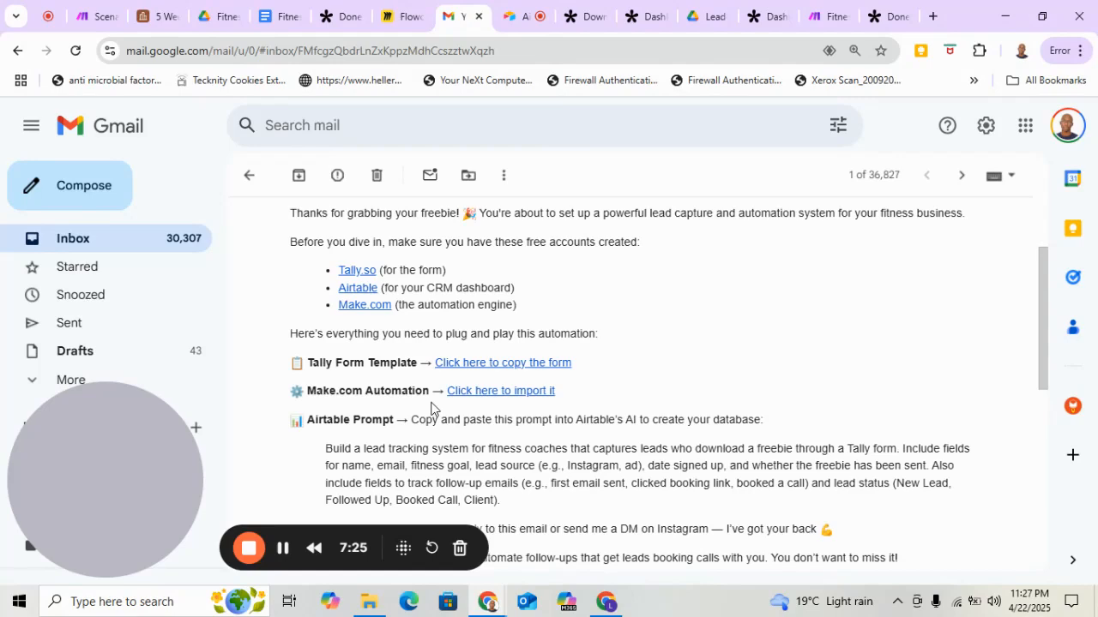
{"action": "scroll", "coordinate": [431, 409], "scroll_direction": "down", "scroll_amount": 1}
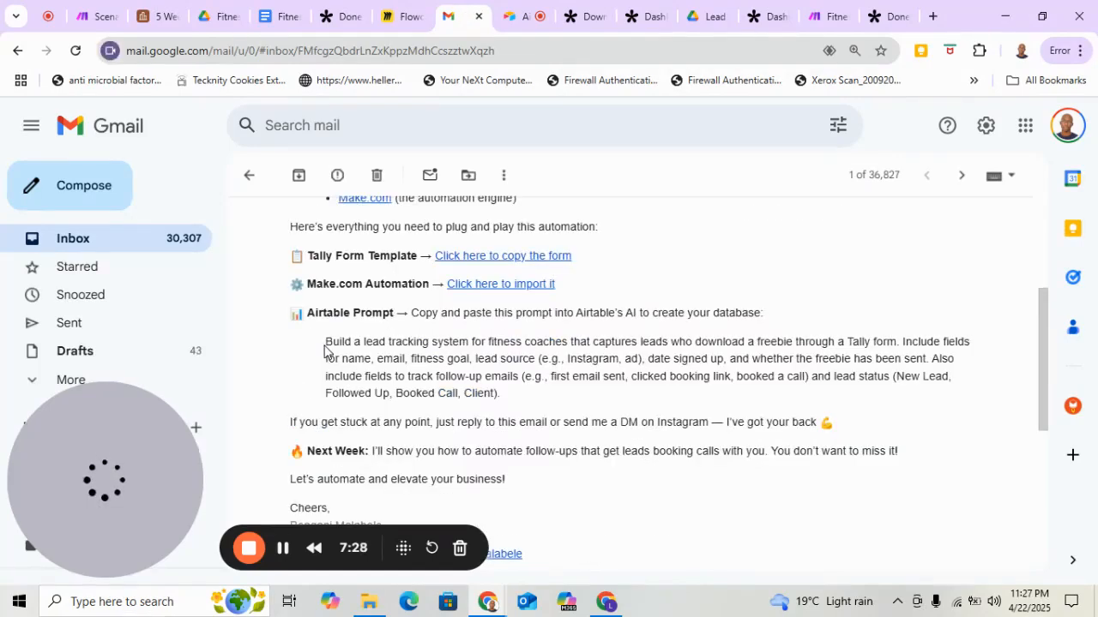
{"action": "left_click_drag", "start_coordinate": [326, 348], "coordinate": [506, 397]}
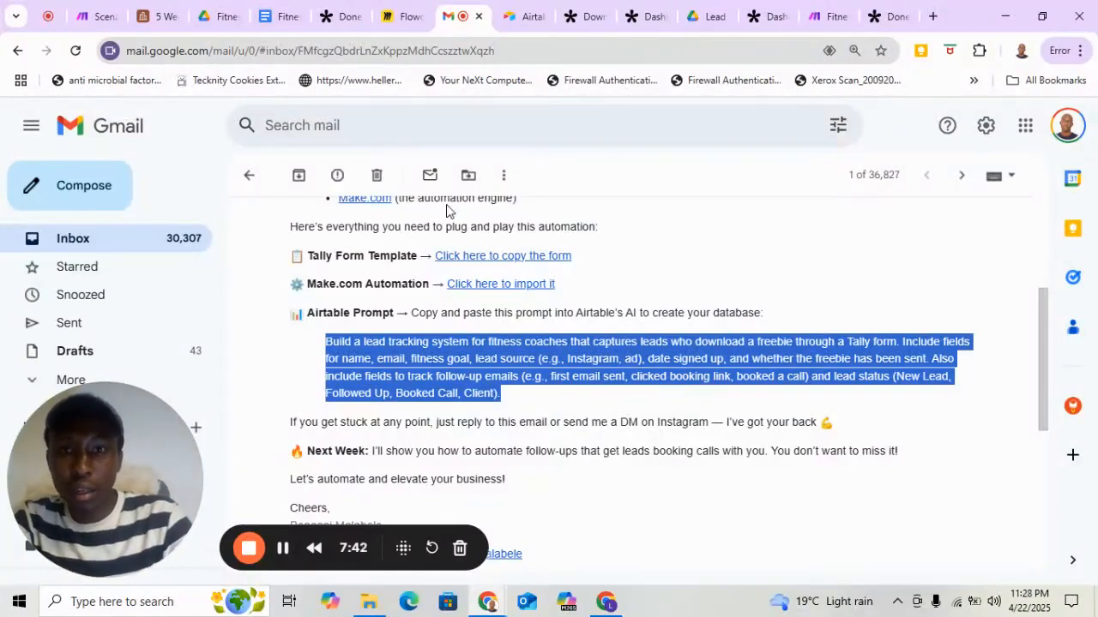
Switch to Airtable, return to the home page and open the Fitness Business Automation base.
{"action": "left_click", "coordinate": [518, 24]}
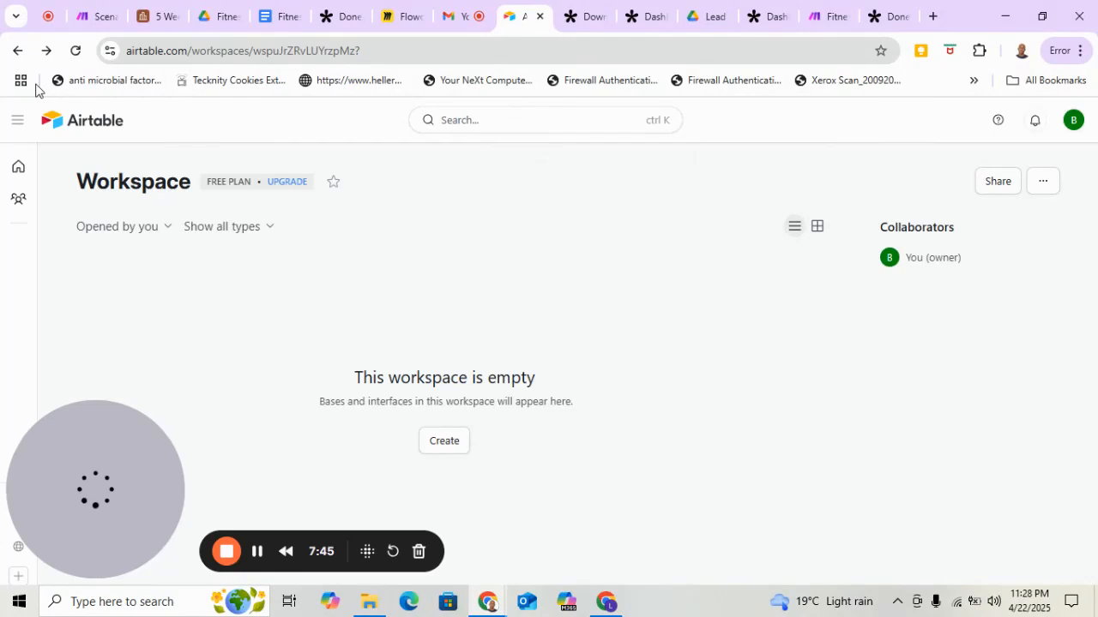
{"action": "left_click", "coordinate": [17, 50]}
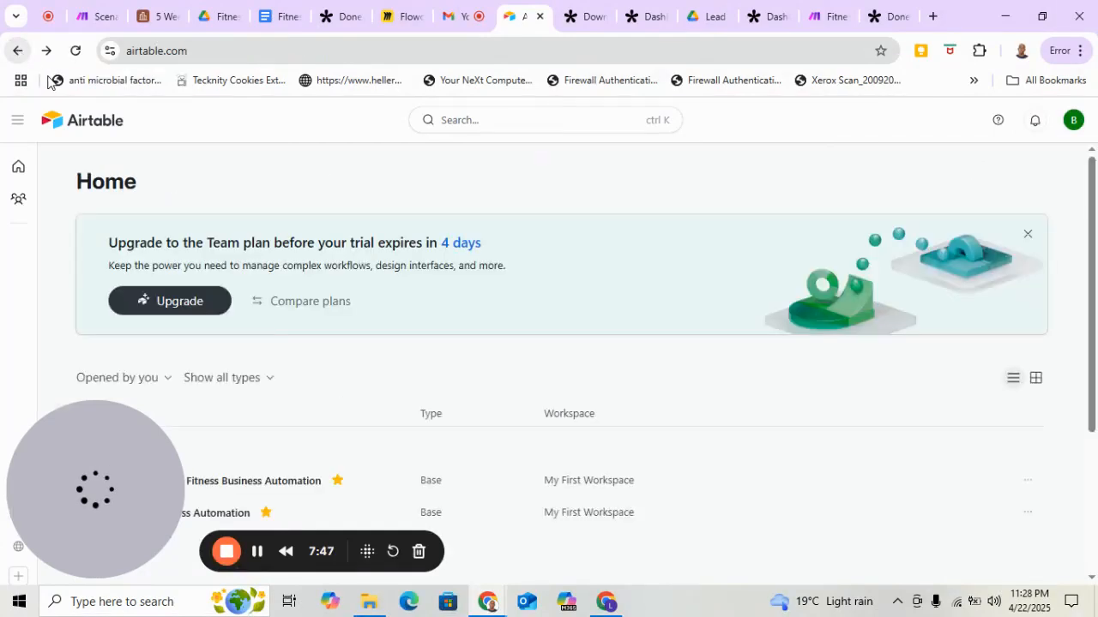
{"action": "scroll", "coordinate": [554, 314], "scroll_direction": "down", "scroll_amount": 3}
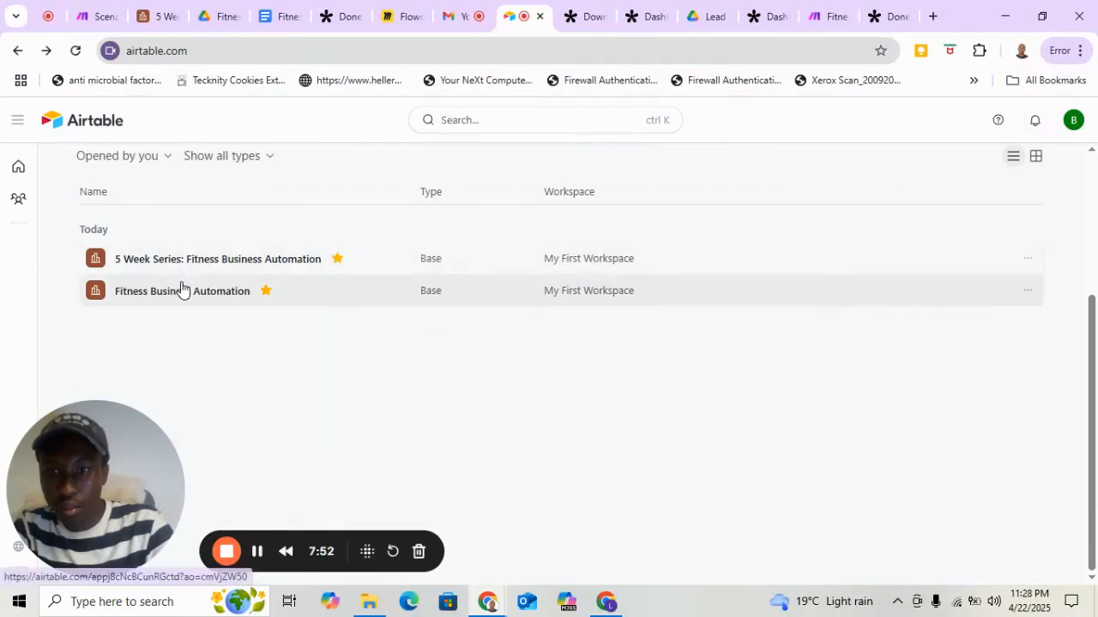
{"action": "left_click", "coordinate": [182, 290]}
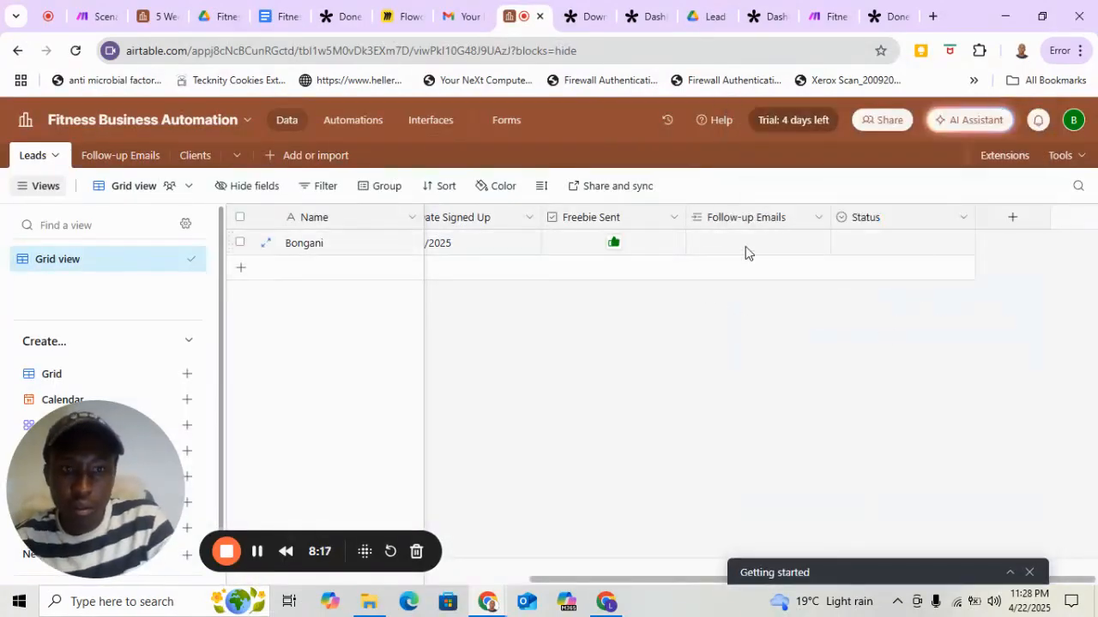
Examine the Status field's options and the other columns of the Leads table.
{"action": "left_click", "coordinate": [964, 218]}
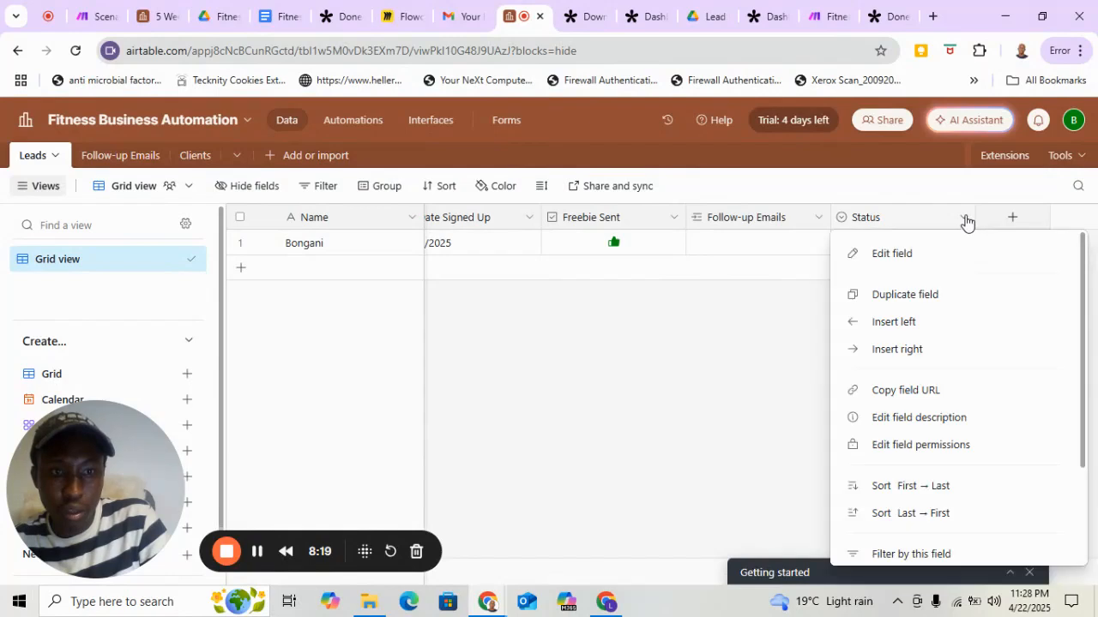
{"action": "left_click", "coordinate": [964, 219]}
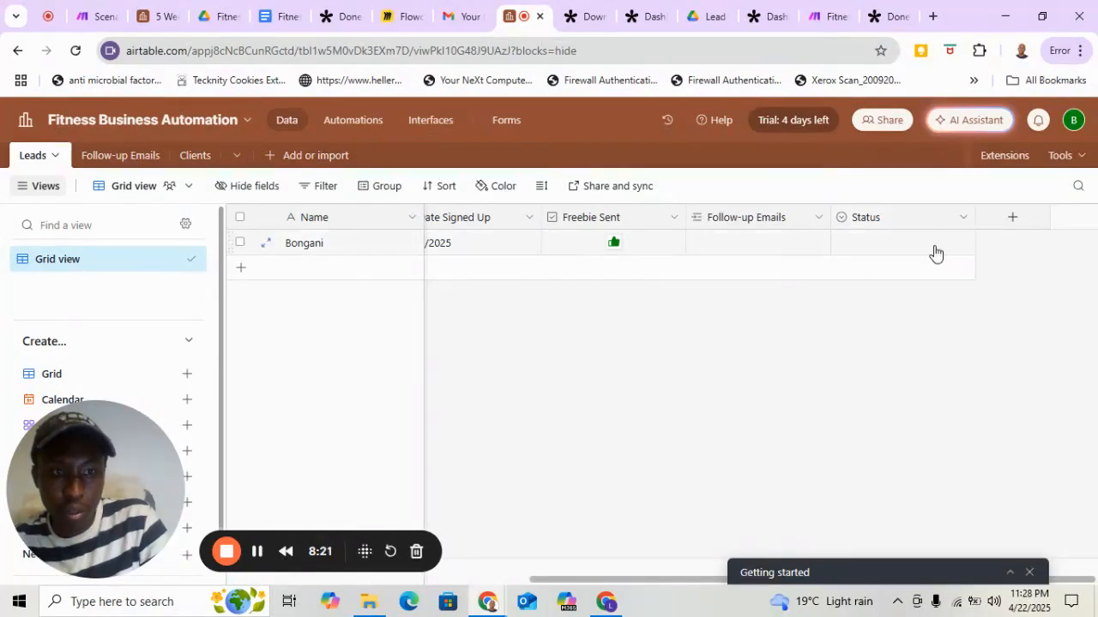
{"action": "left_click", "coordinate": [935, 248]}
{"action": "left_click", "coordinate": [963, 243]}
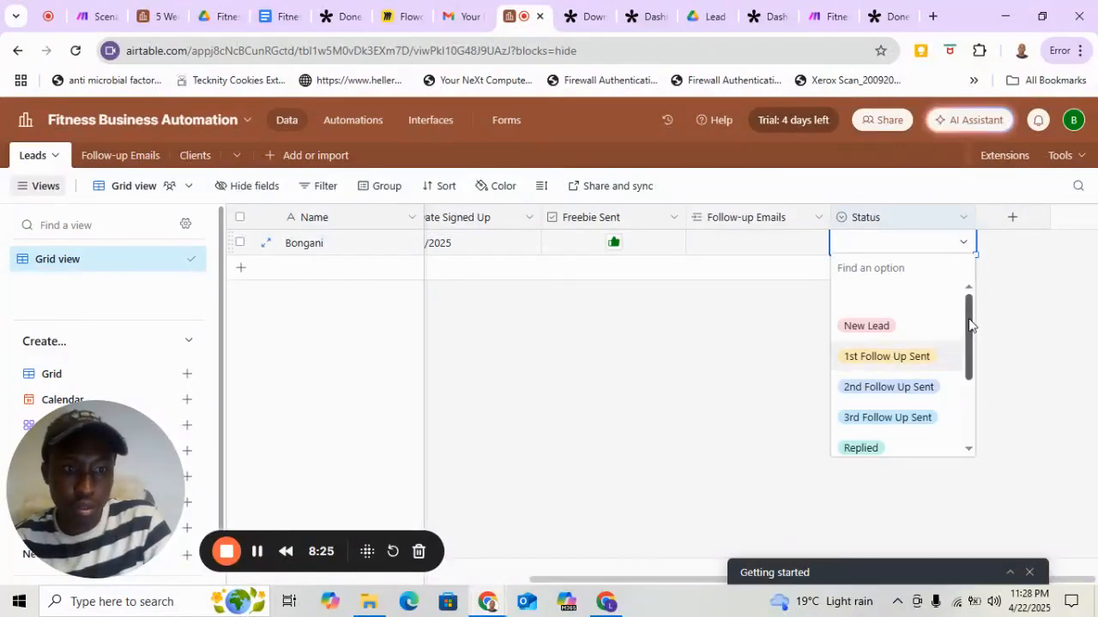
{"action": "left_click_drag", "start_coordinate": [969, 325], "coordinate": [972, 289]}
{"action": "left_click", "coordinate": [690, 324]}
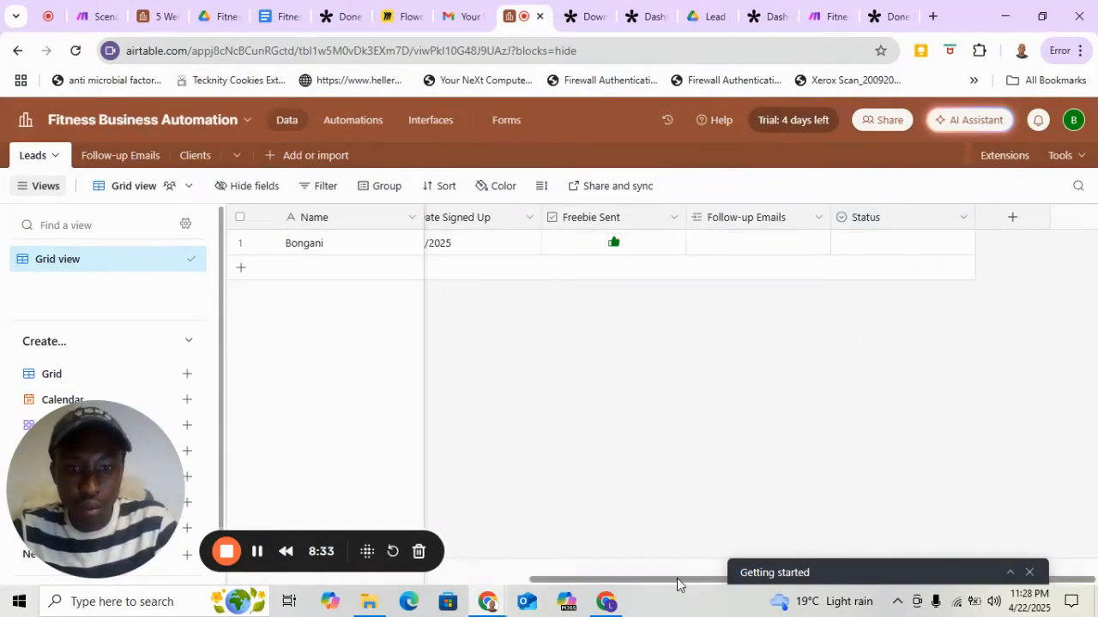
{"action": "left_click_drag", "start_coordinate": [676, 584], "coordinate": [336, 585]}
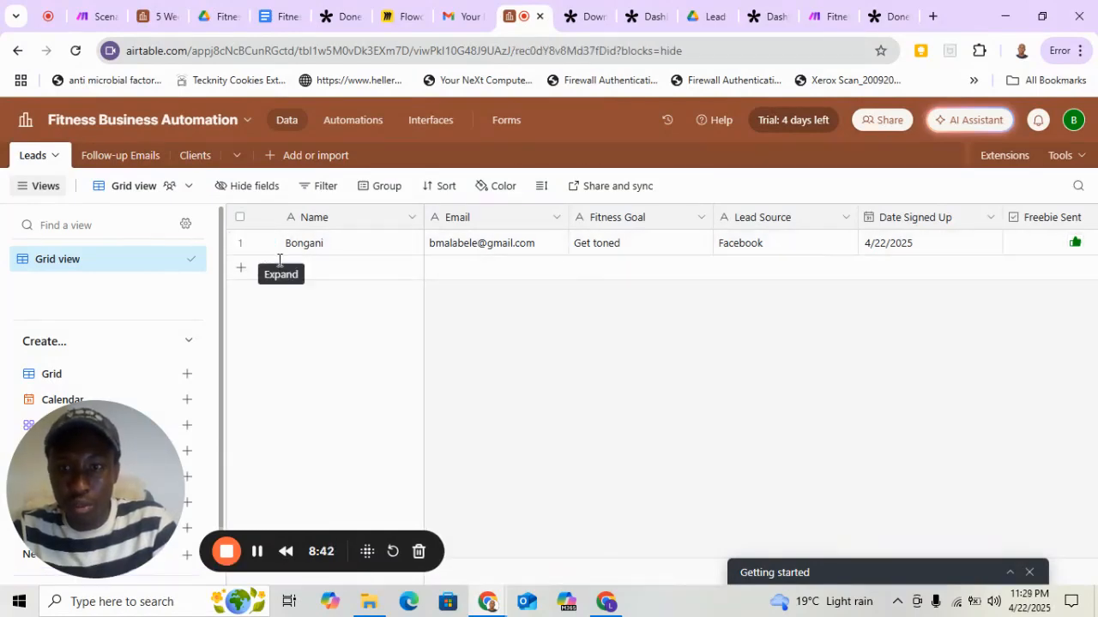
Expand the existing record in the Leads table, review its fields and delete the lead.
{"action": "left_click", "coordinate": [266, 245]}
{"action": "scroll", "coordinate": [695, 430], "scroll_direction": "down", "scroll_amount": 3}
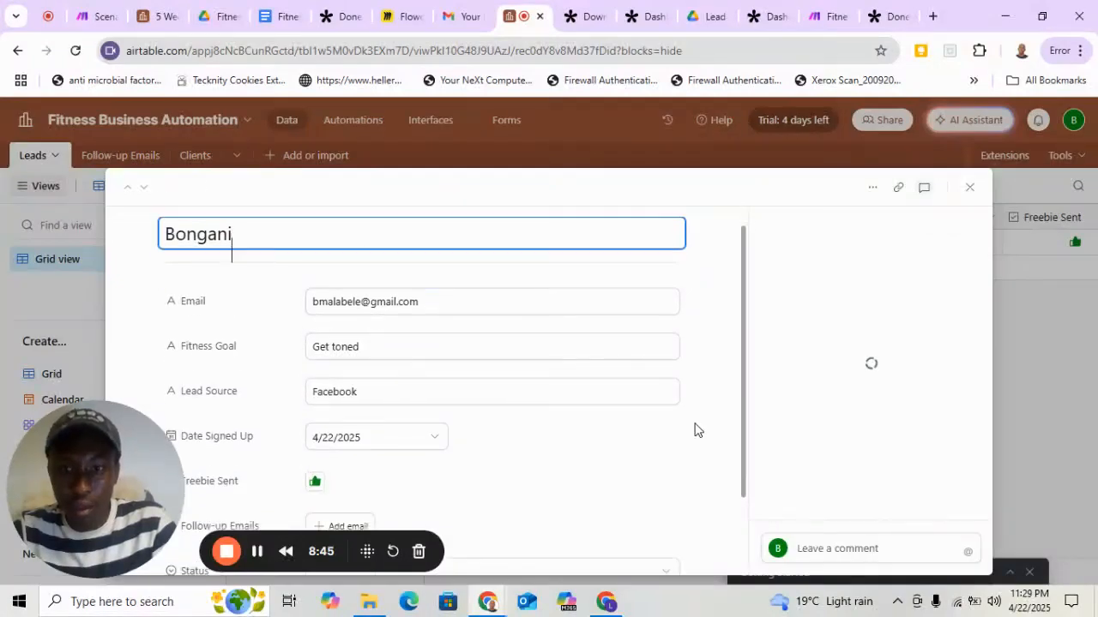
{"action": "scroll", "coordinate": [695, 429], "scroll_direction": "up", "scroll_amount": 3}
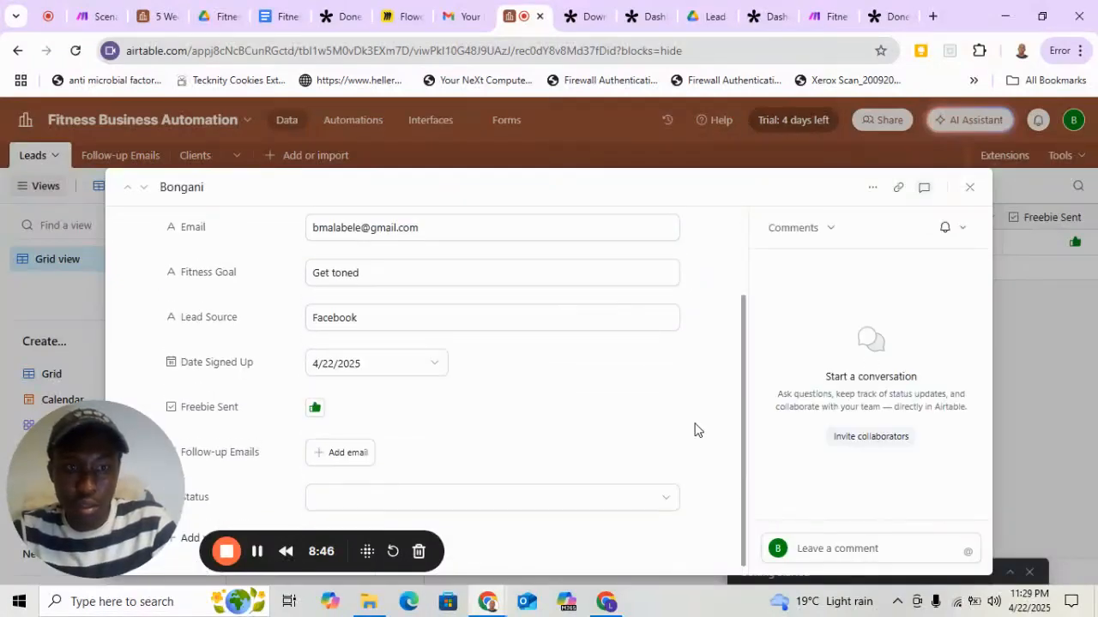
{"action": "left_click", "coordinate": [872, 188]}
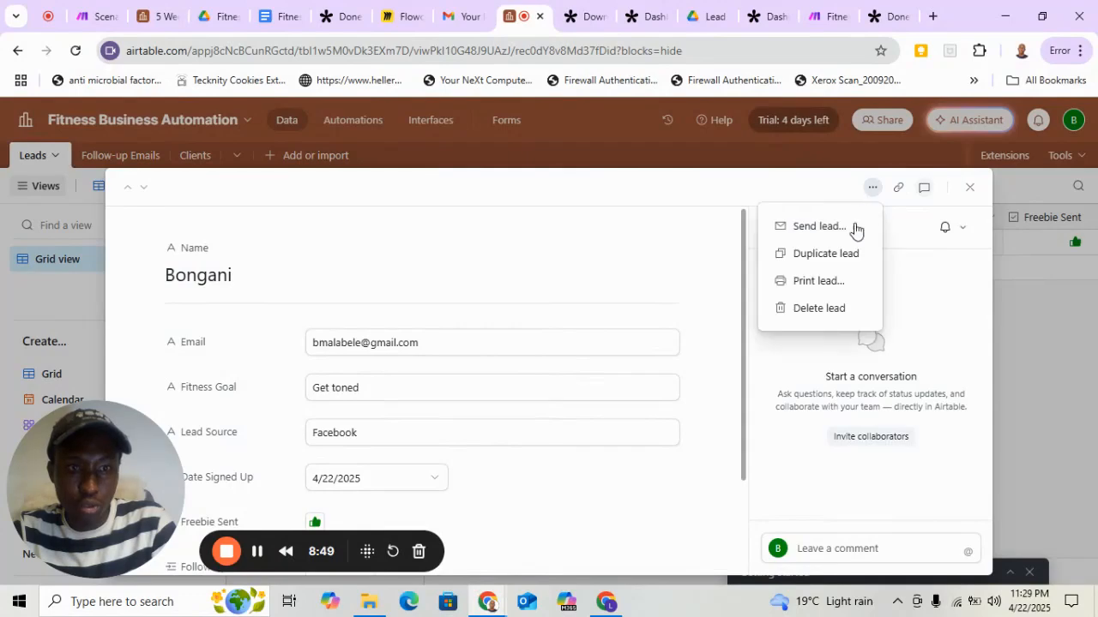
{"action": "left_click", "coordinate": [811, 310]}
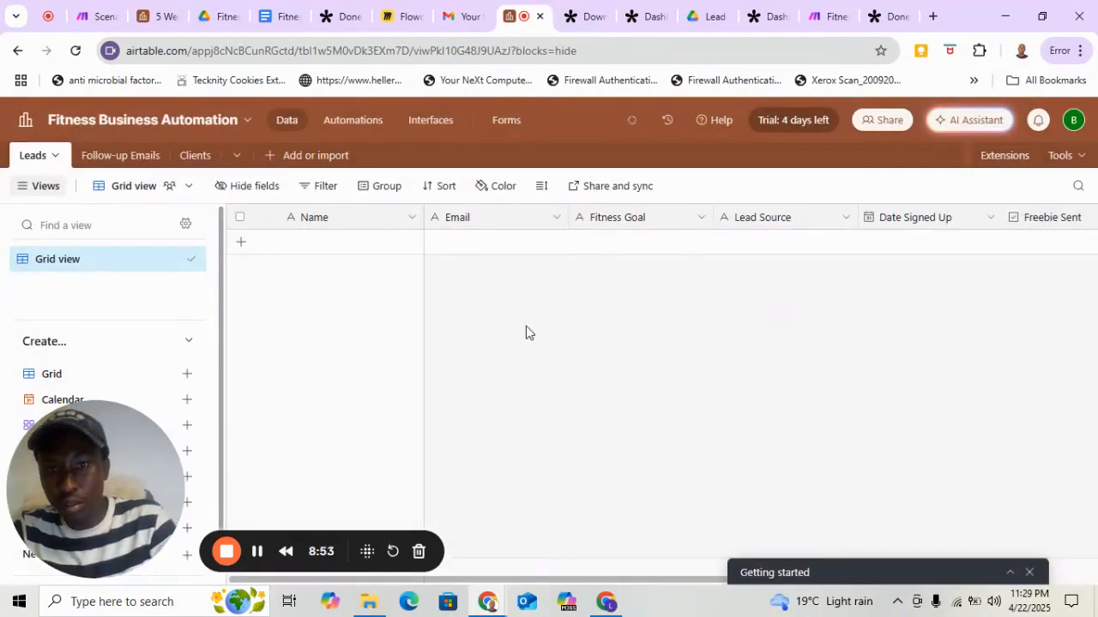
{"action": "left_click", "coordinate": [368, 253]}
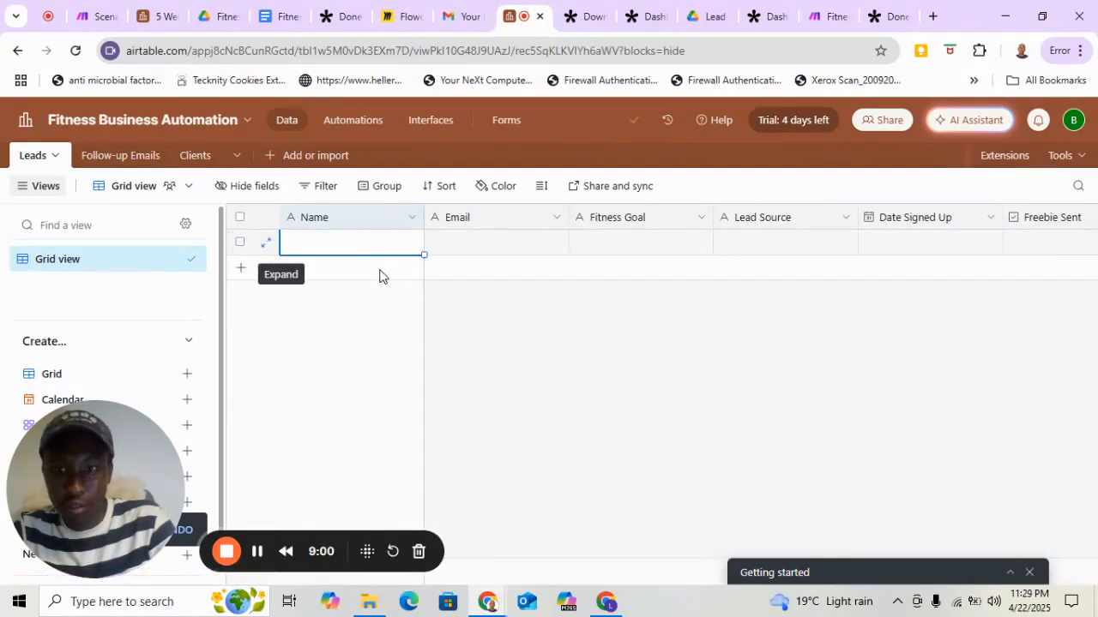
{"action": "left_click", "coordinate": [265, 243]}
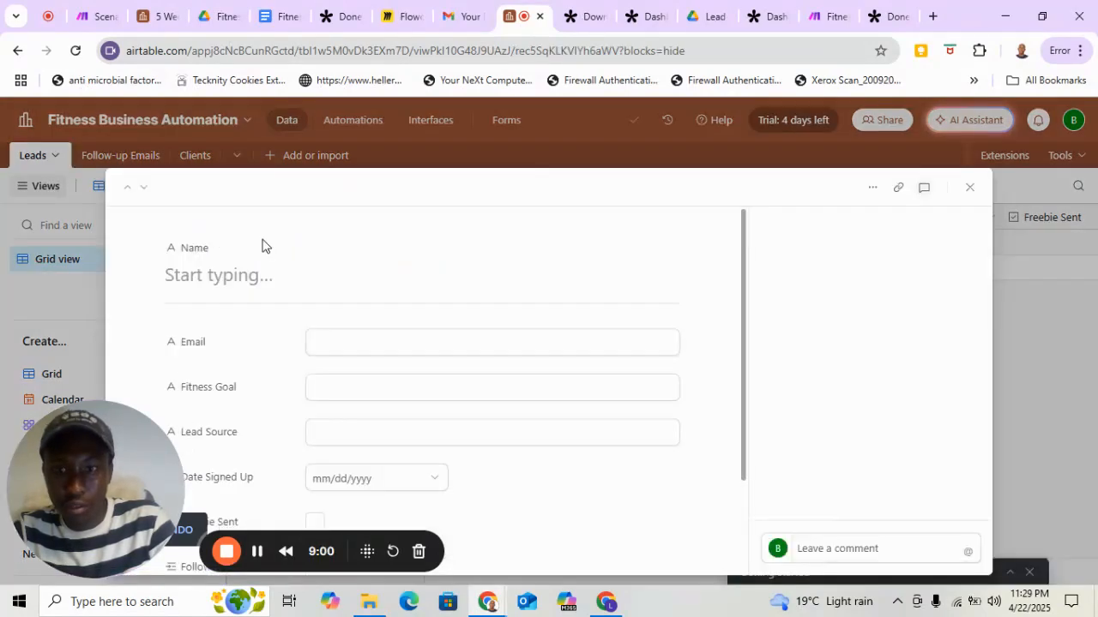
{"action": "left_click", "coordinate": [874, 190]}
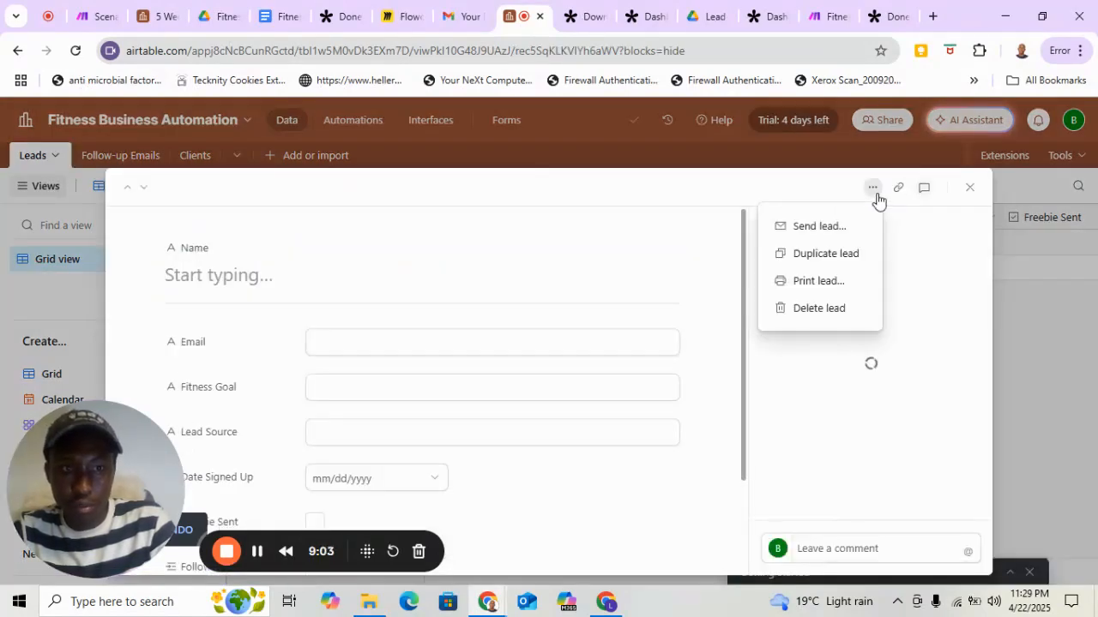
{"action": "left_click", "coordinate": [810, 309]}
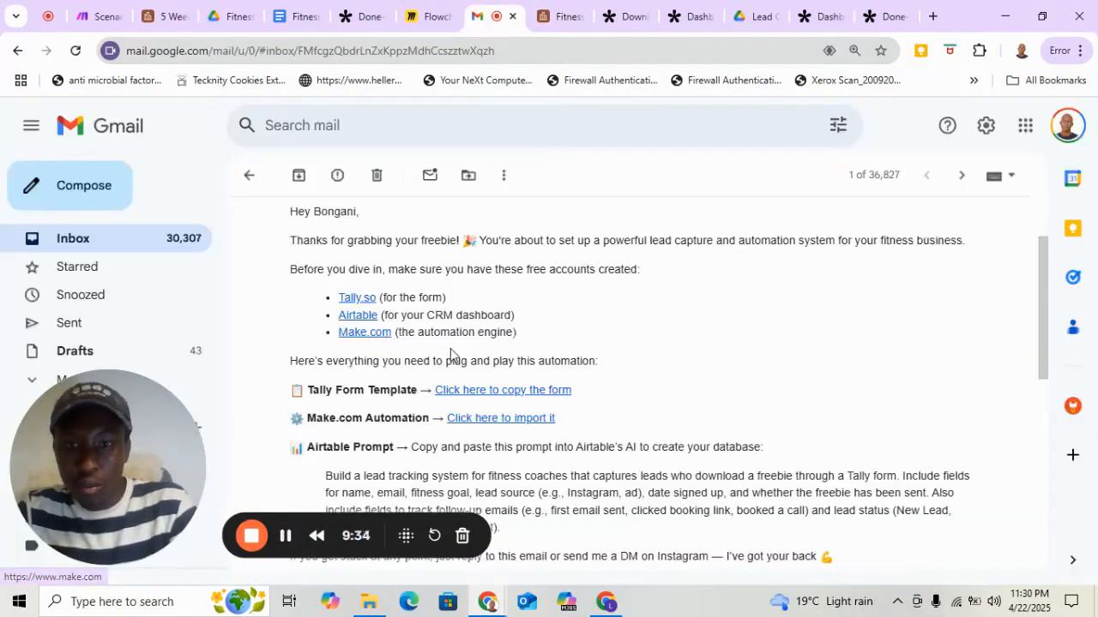
Switch to Gmail, follow the automation email's Make.com link, open the free account sign-up page and review its form.
{"action": "scroll", "coordinate": [451, 349], "scroll_direction": "up", "scroll_amount": 1}
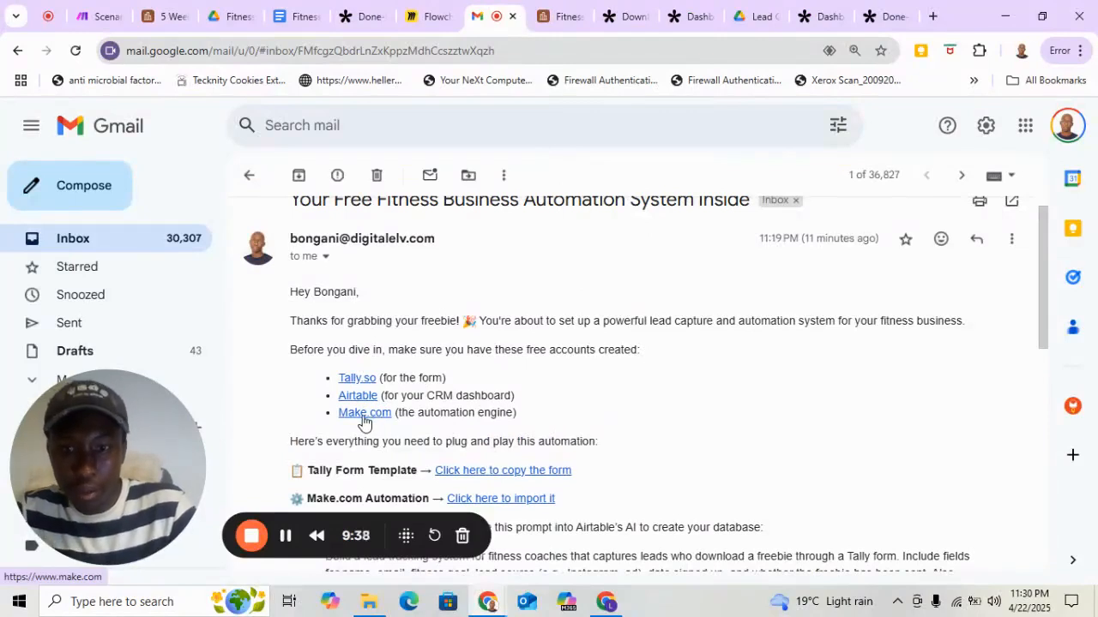
{"action": "left_click", "coordinate": [364, 416]}
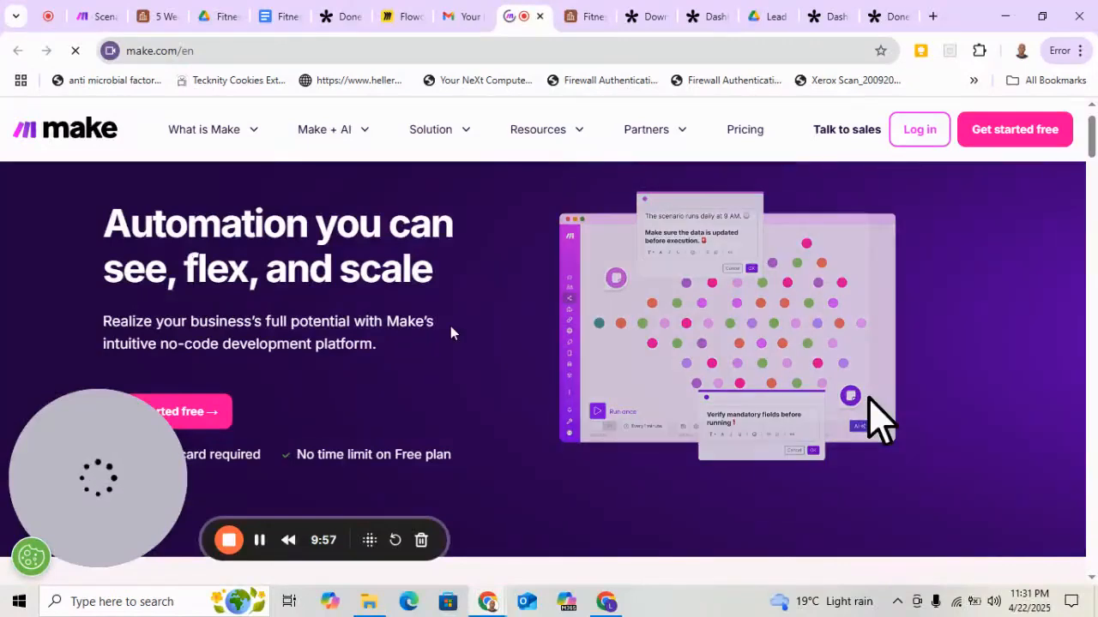
{"action": "scroll", "coordinate": [450, 333], "scroll_direction": "down", "scroll_amount": 1}
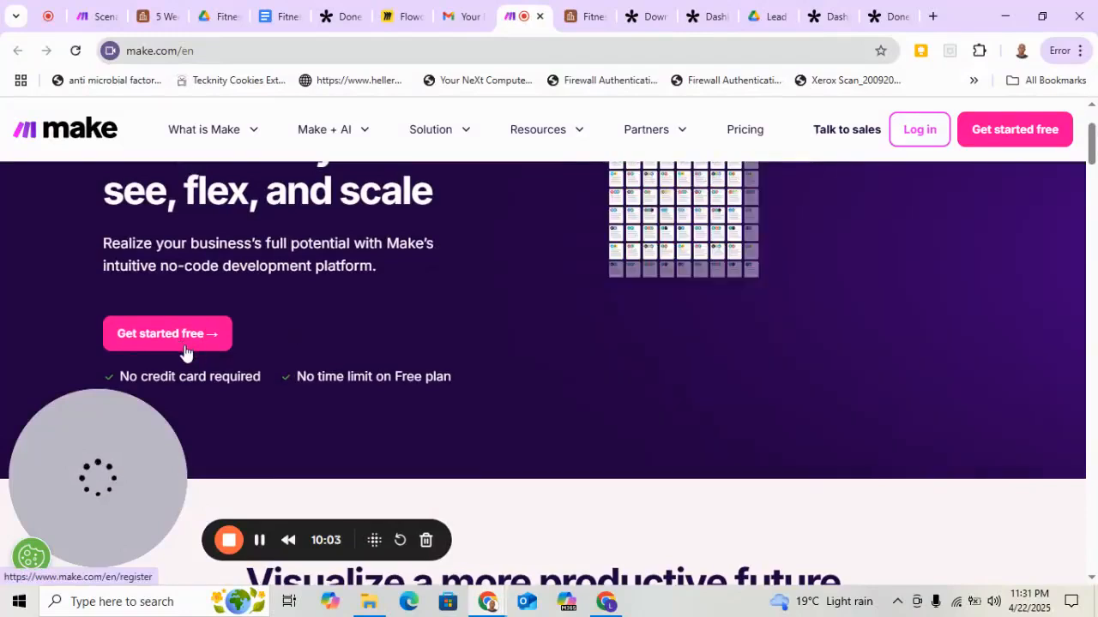
{"action": "left_click", "coordinate": [183, 346]}
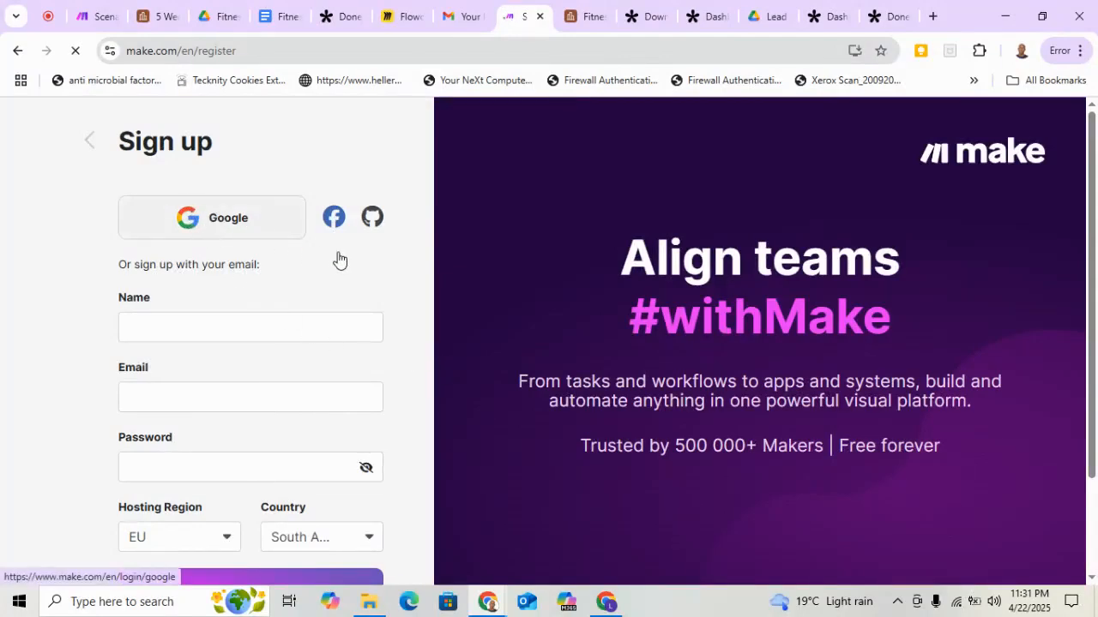
{"action": "scroll", "coordinate": [291, 467], "scroll_direction": "down", "scroll_amount": 2}
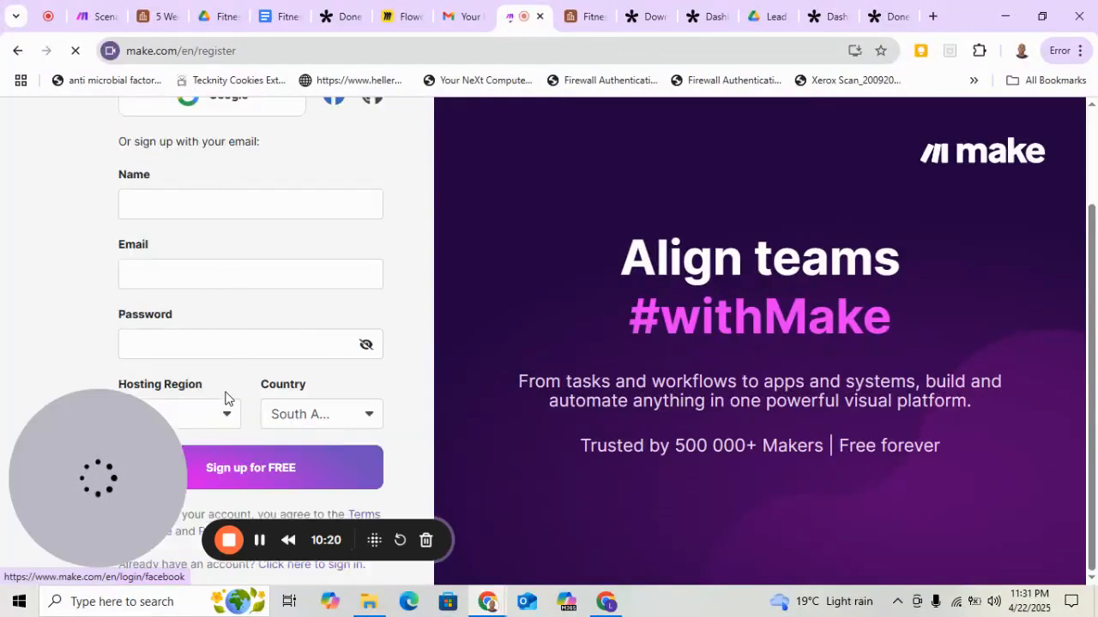
{"action": "scroll", "coordinate": [317, 280], "scroll_direction": "up", "scroll_amount": 2}
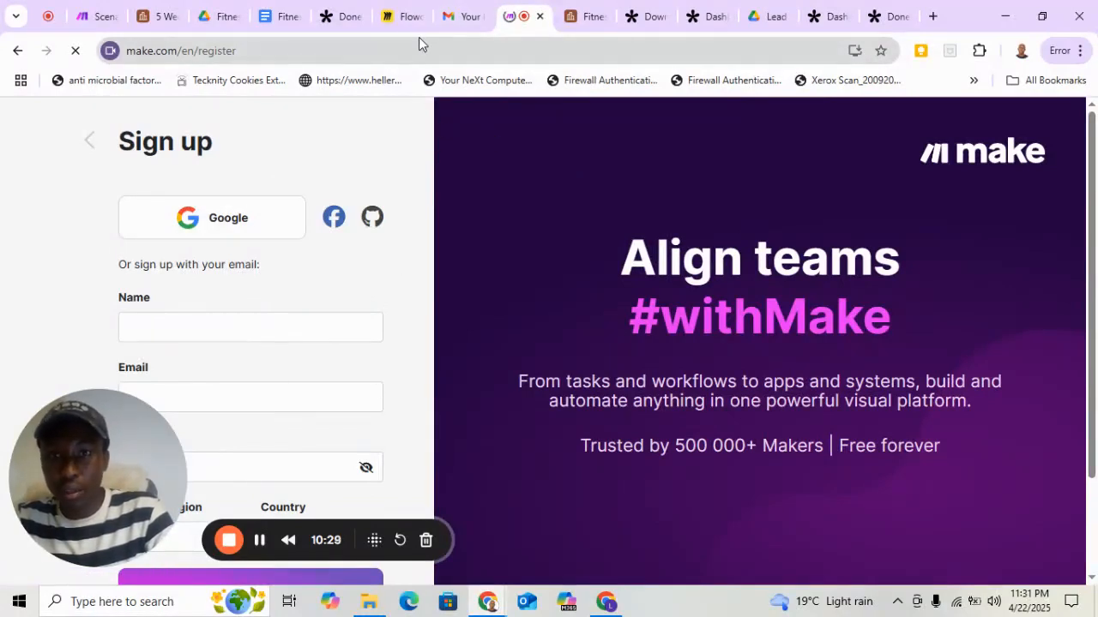
Return to Gmail, open the email's Make.com Automation import link and download Lead Capture Automation.json from Google Drive.
{"action": "left_click", "coordinate": [471, 26]}
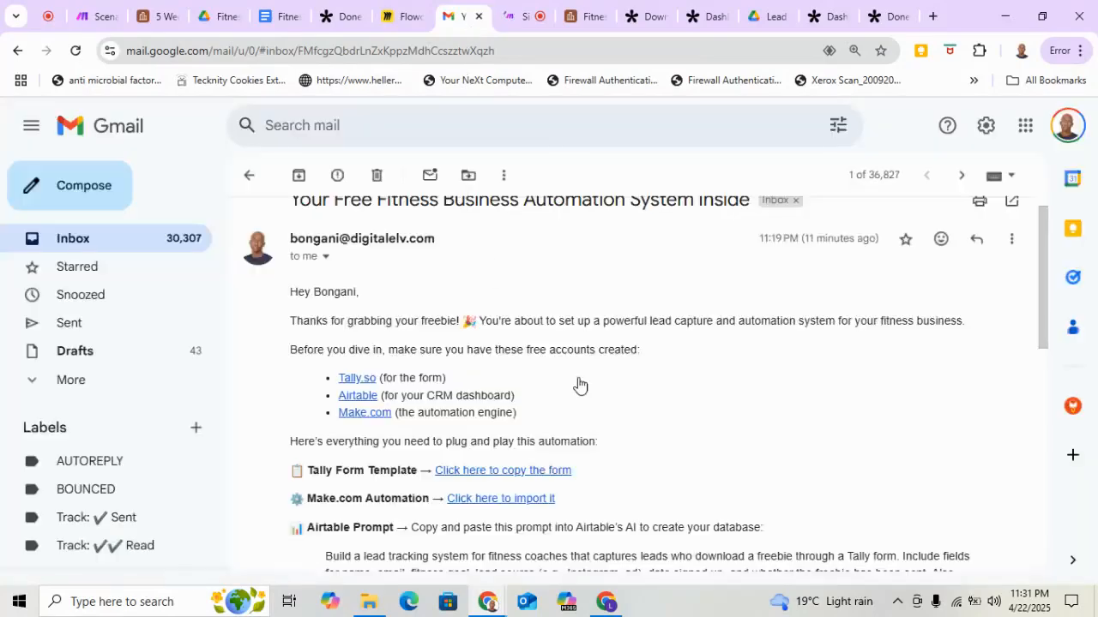
{"action": "scroll", "coordinate": [539, 377], "scroll_direction": "down", "scroll_amount": 3}
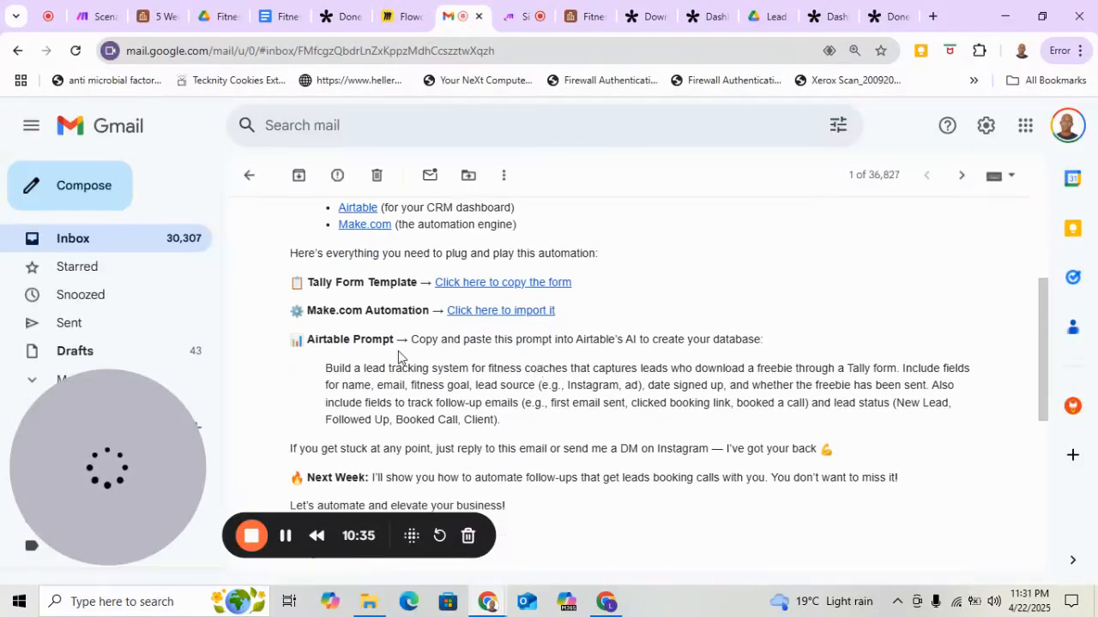
{"action": "left_click", "coordinate": [512, 312]}
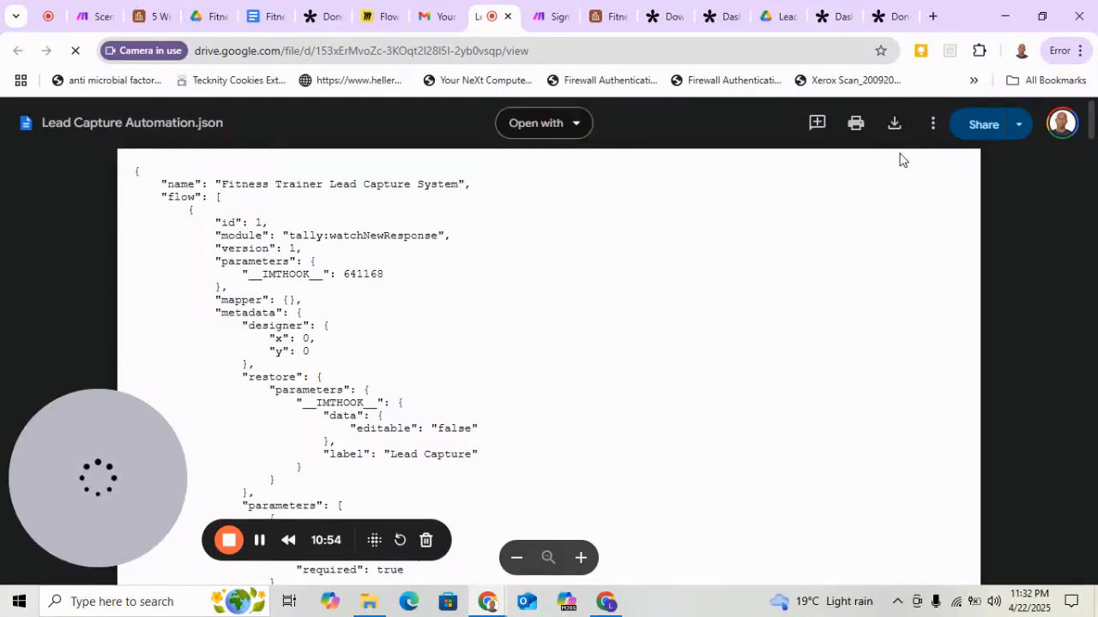
{"action": "left_click", "coordinate": [893, 126]}
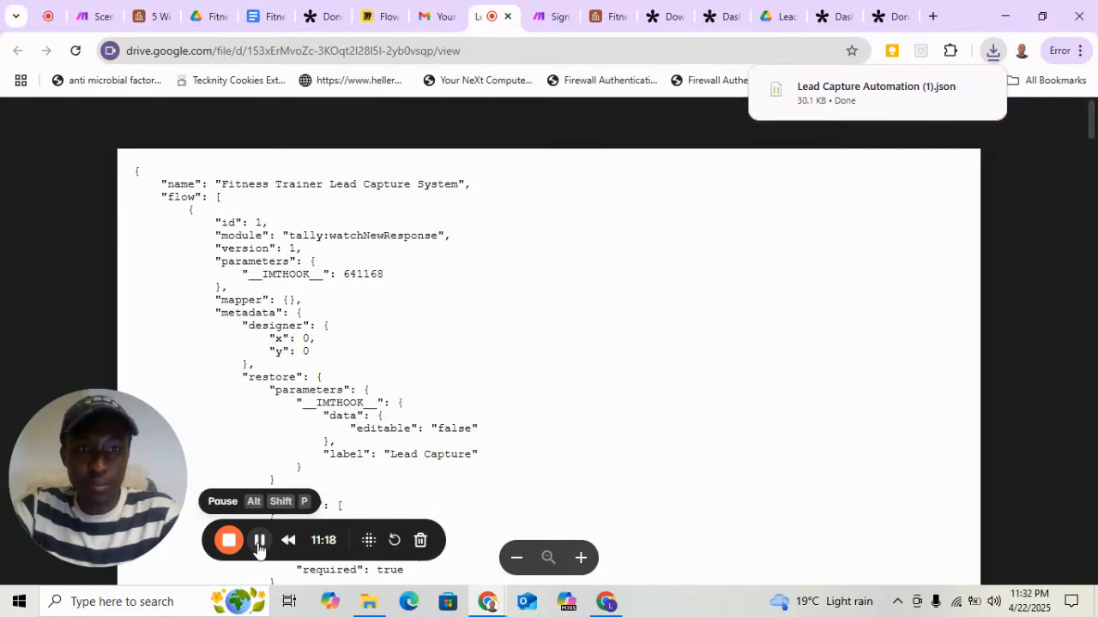
Switch to Make and create a new scenario from the organization dashboard.
{"action": "key", "text": "ctrl+Tab"}
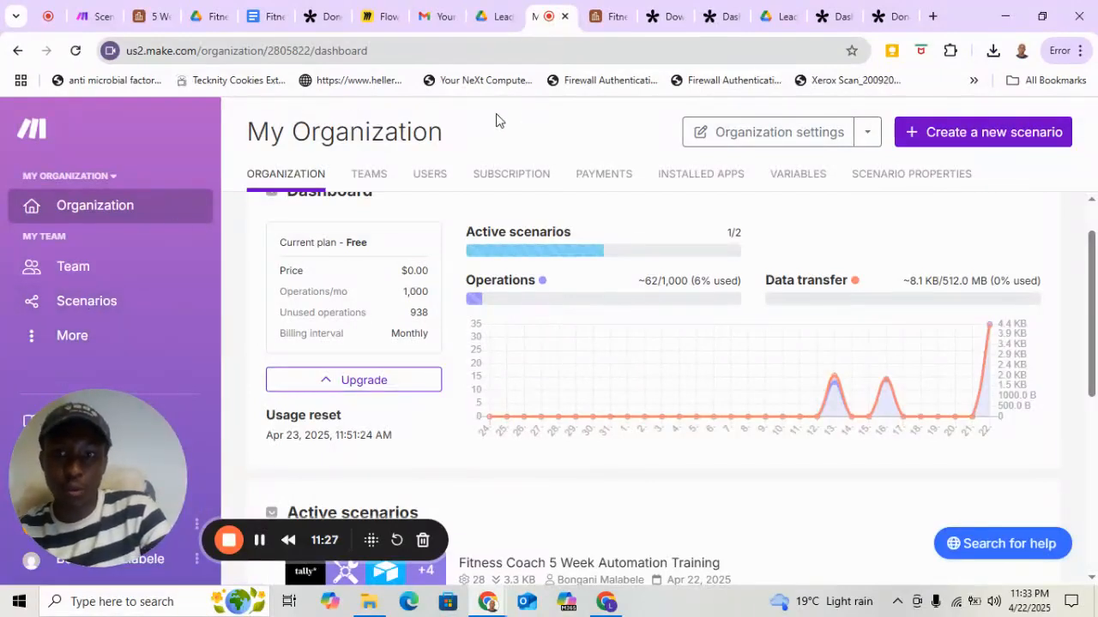
{"action": "left_click", "coordinate": [1000, 142]}
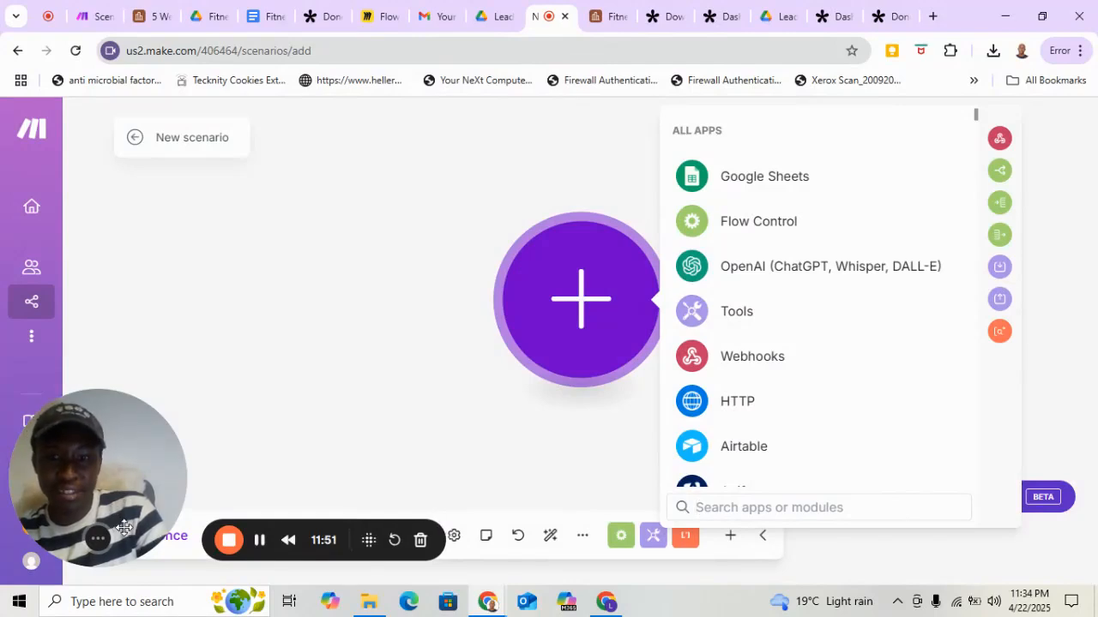
{"action": "left_click_drag", "start_coordinate": [124, 524], "coordinate": [126, 463]}
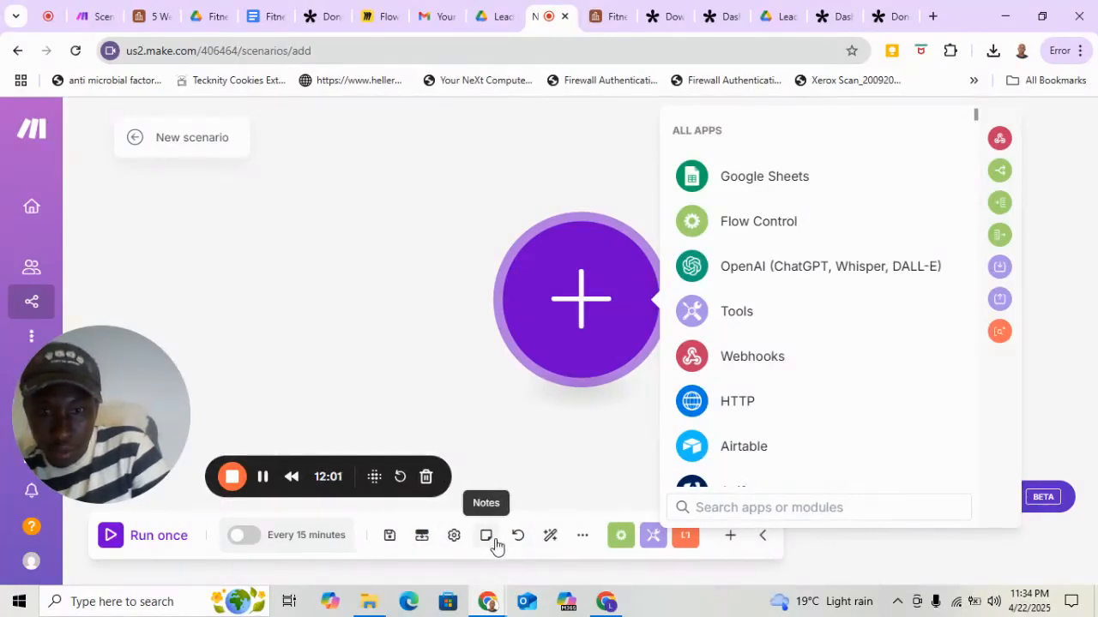
Import the blueprint file Lead Capture Automation (1).json from Downloads into the new scenario.
{"action": "left_click", "coordinate": [583, 538]}
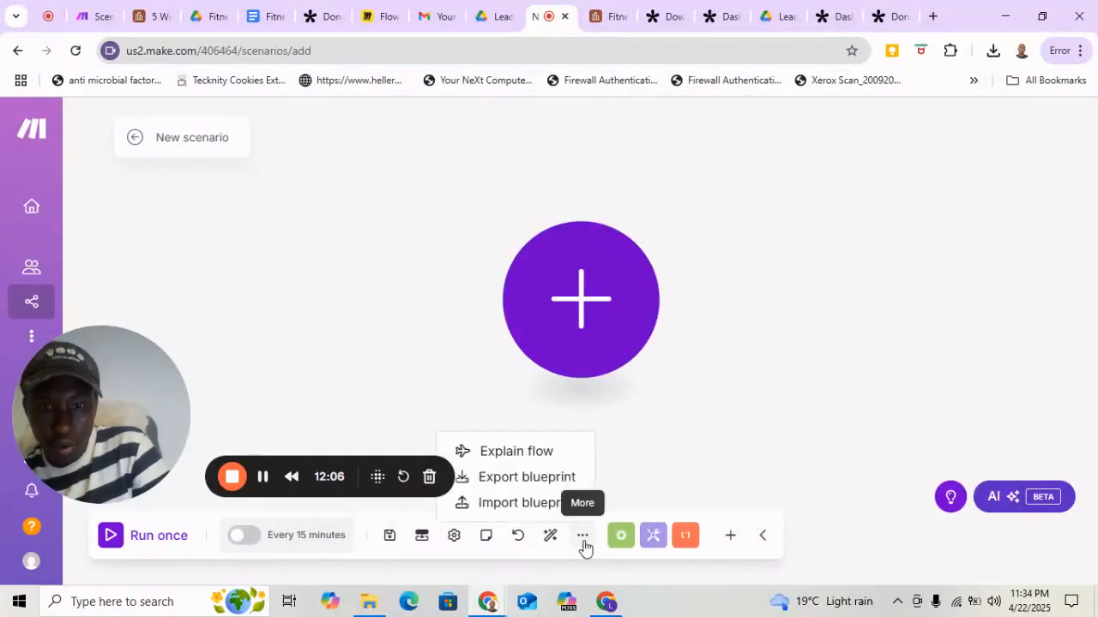
{"action": "left_click", "coordinate": [507, 504]}
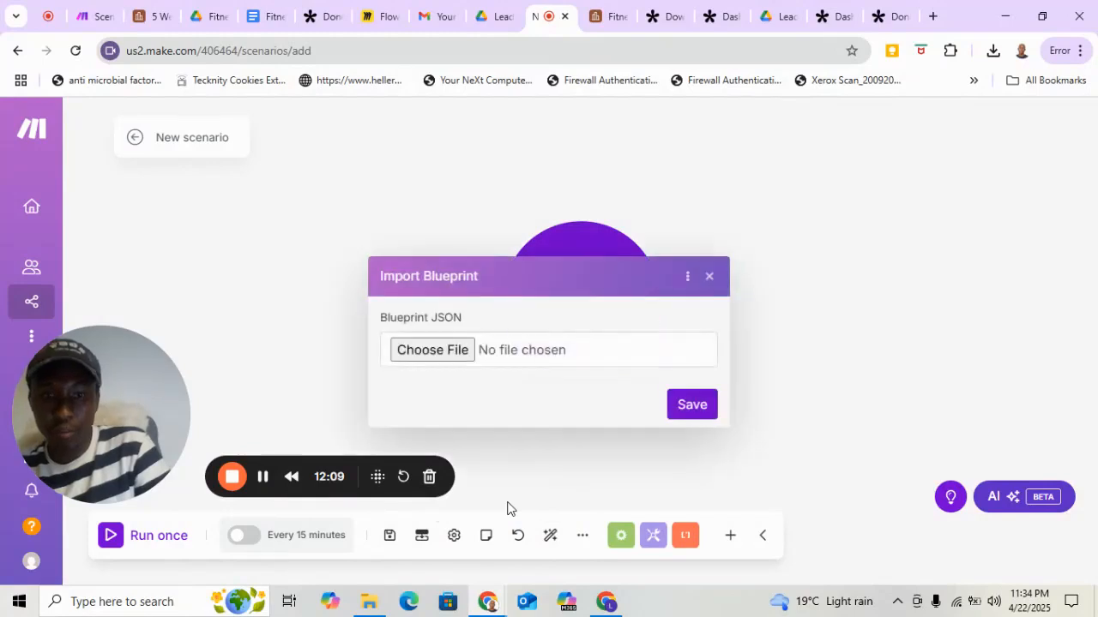
{"action": "left_click", "coordinate": [432, 350]}
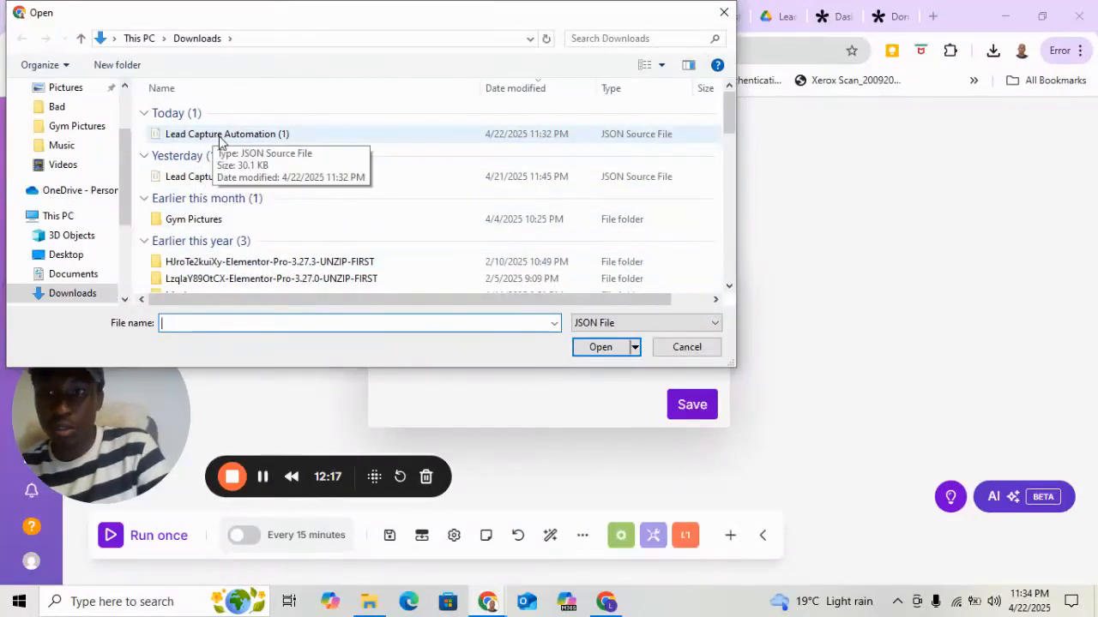
{"action": "left_click", "coordinate": [220, 138]}
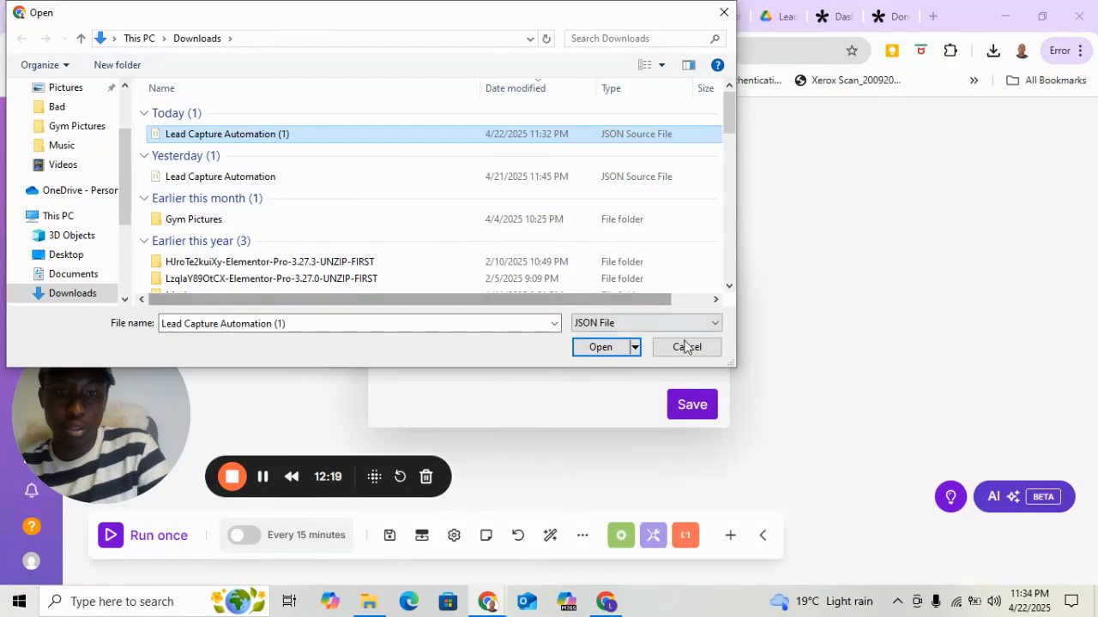
{"action": "left_click", "coordinate": [607, 350]}
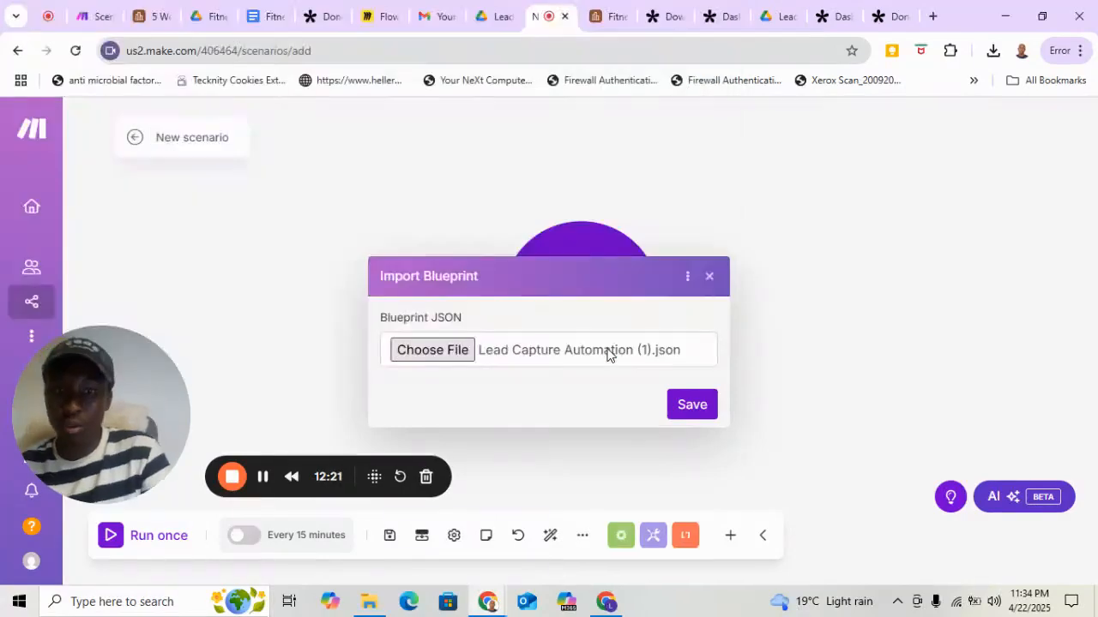
{"action": "left_click", "coordinate": [687, 409]}
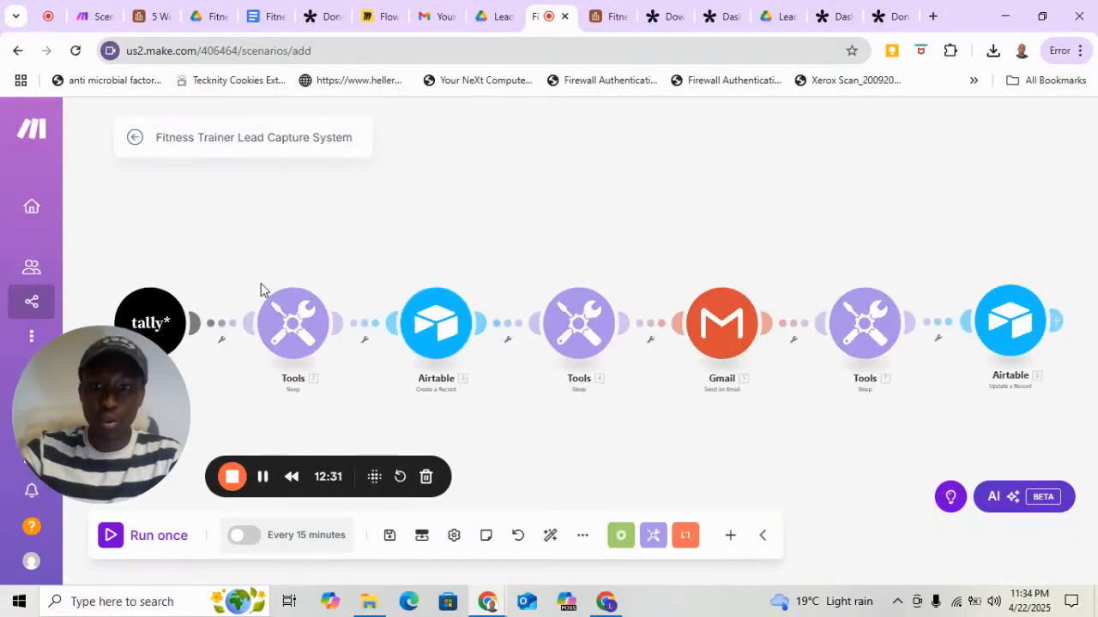
Open the Tally trigger module's settings and start a new webhook named Tally Form.
{"action": "mouse_move", "coordinate": [112, 421]}
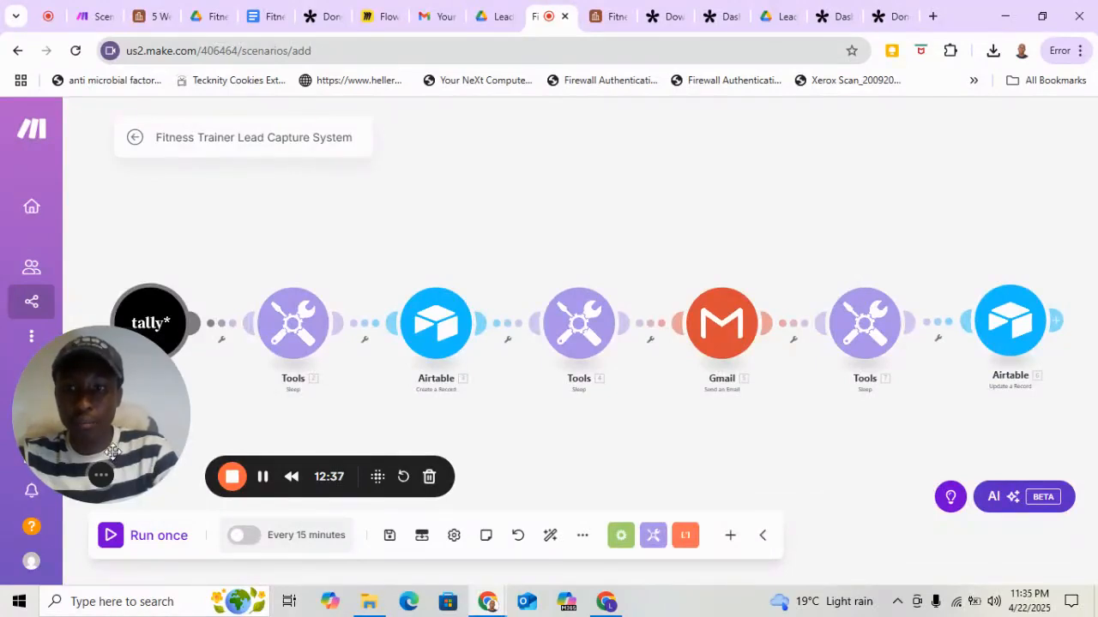
{"action": "left_click_drag", "start_coordinate": [113, 452], "coordinate": [111, 529]}
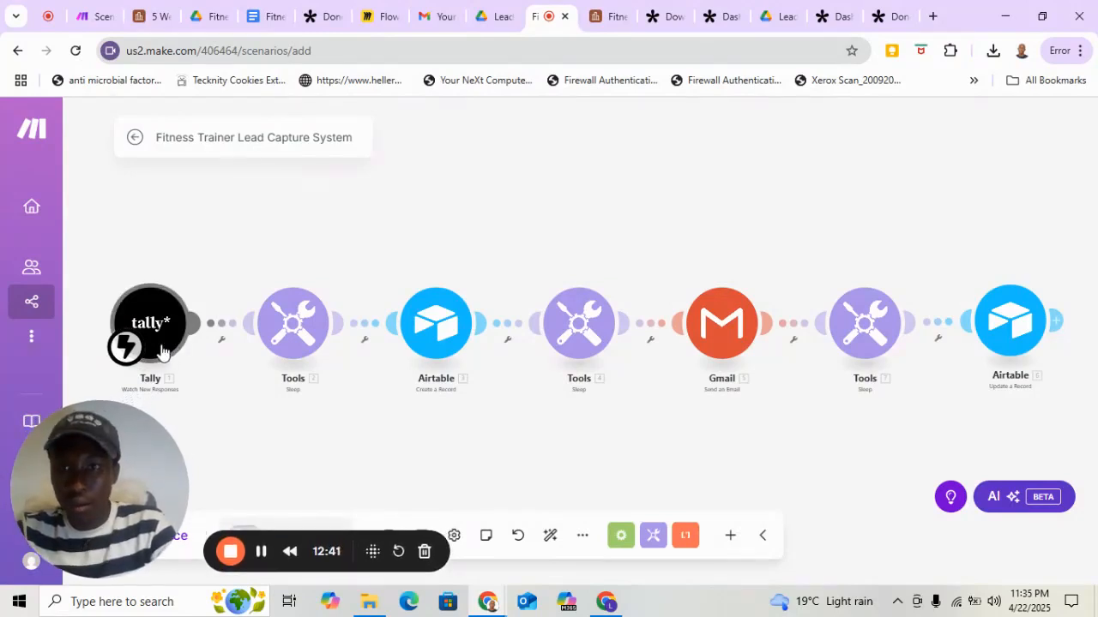
{"action": "left_click_drag", "start_coordinate": [163, 343], "coordinate": [159, 335]}
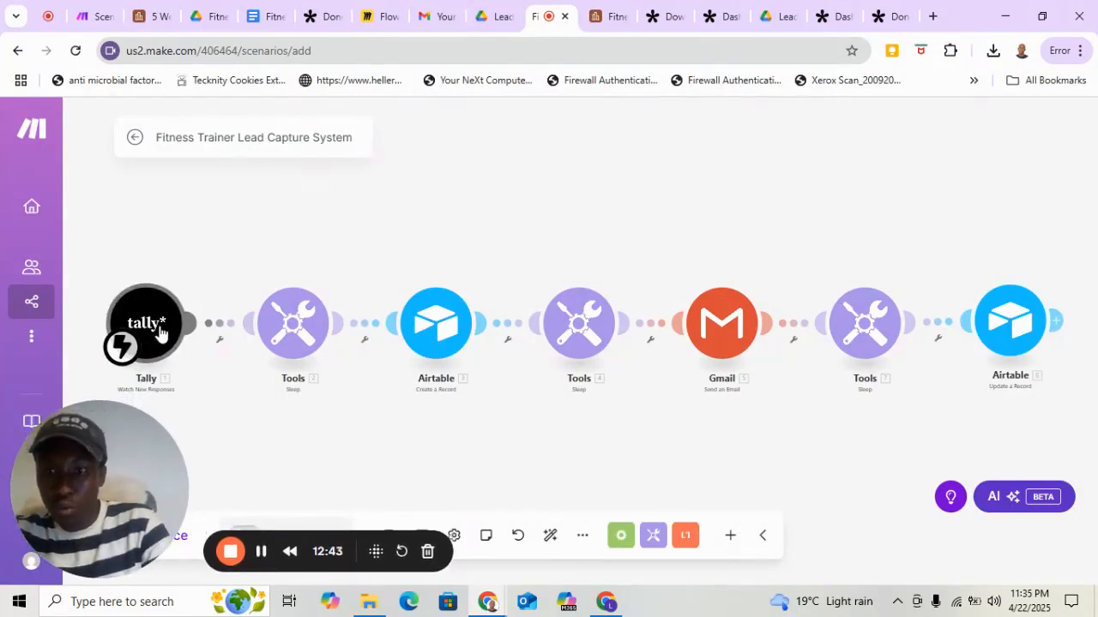
{"action": "left_click", "coordinate": [148, 319]}
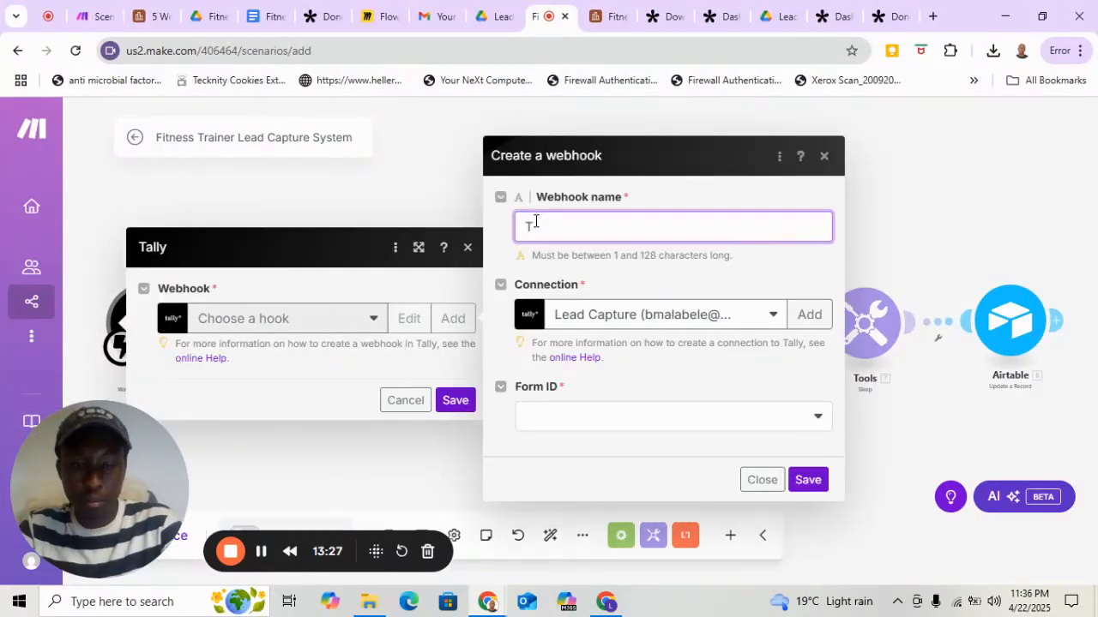
{"action": "type", "text": "ay"}
{"action": "key", "text": "BackSpace"}
{"action": "type", "text": "lly f"}
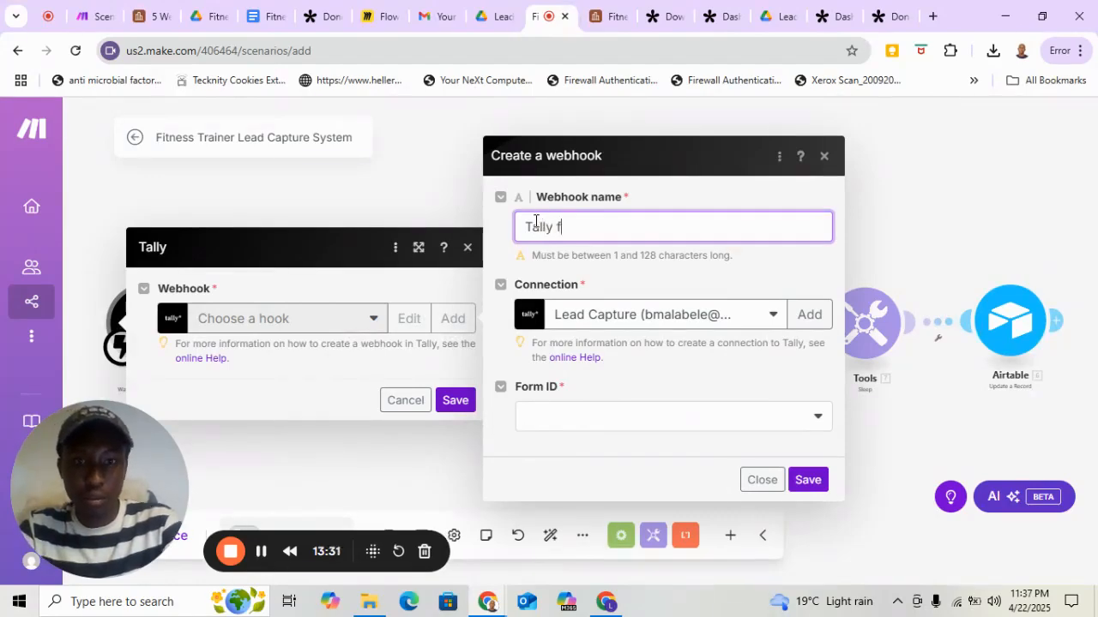
{"action": "key", "text": "BackSpace"}
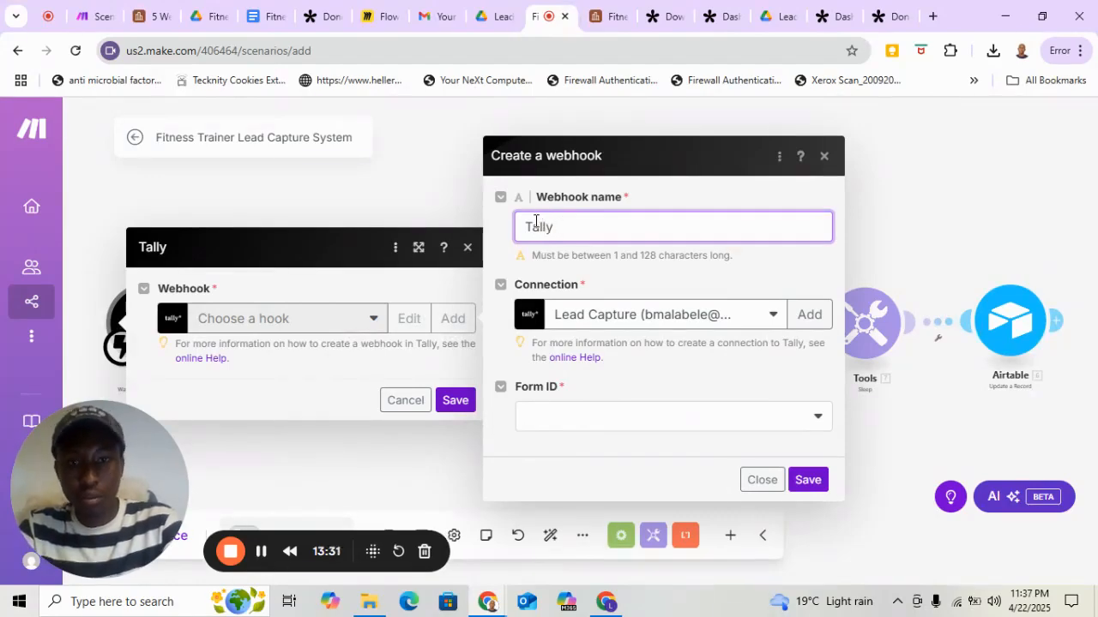
{"action": "type", "text": "Form"}
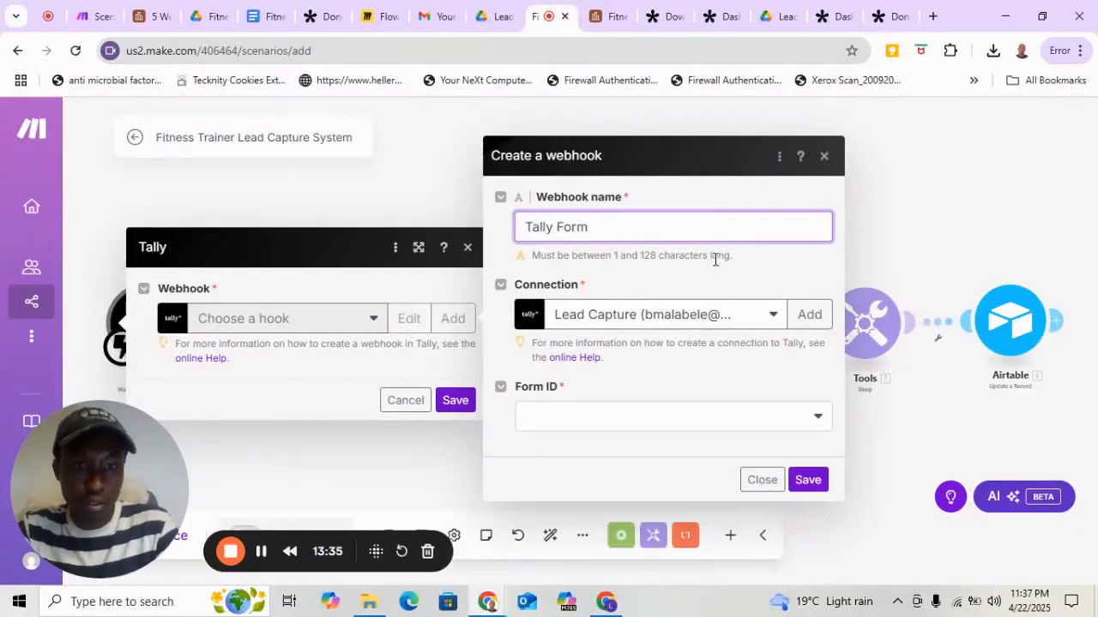
Add a Tally connection named Tally form to the webhook and authorize Make to access the Tally account.
{"action": "left_click", "coordinate": [809, 314]}
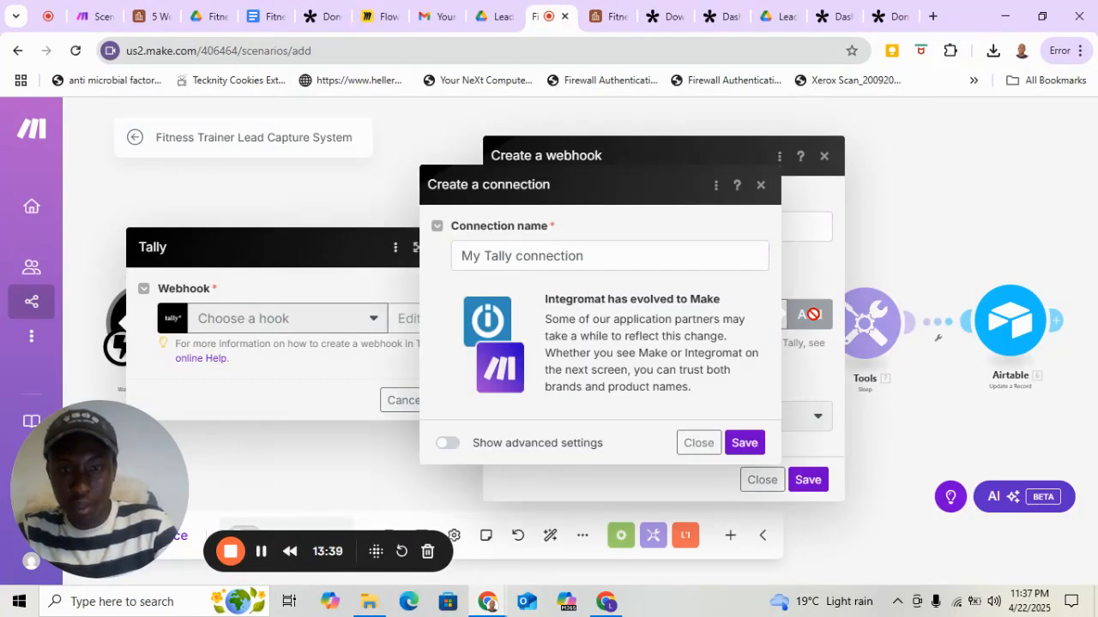
{"action": "left_click", "coordinate": [596, 258]}
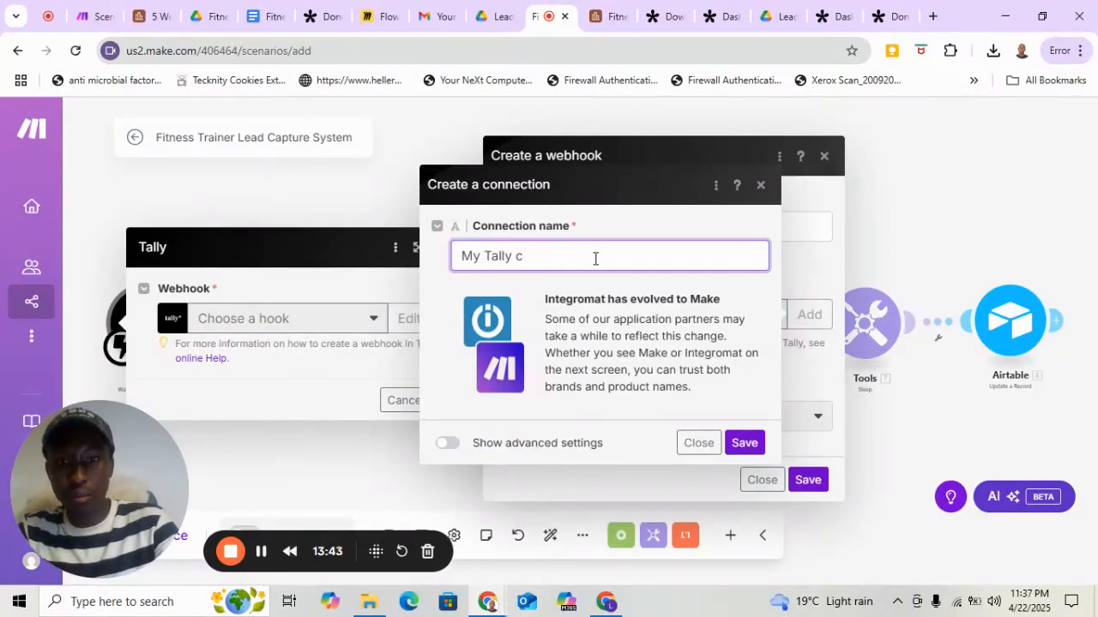
{"action": "key", "text": "BackSpace"}
{"action": "key", "text": "BackSpace"}
{"action": "key", "text": "BackSpace"}
{"action": "key", "text": "BackSpace"}
{"action": "key", "text": "BackSpace"}
{"action": "key", "text": "BackSpace"}
{"action": "key", "text": "BackSpace"}
{"action": "key", "text": "BackSpace"}
{"action": "key", "text": "BackSpace"}
{"action": "key", "text": "BackSpace"}
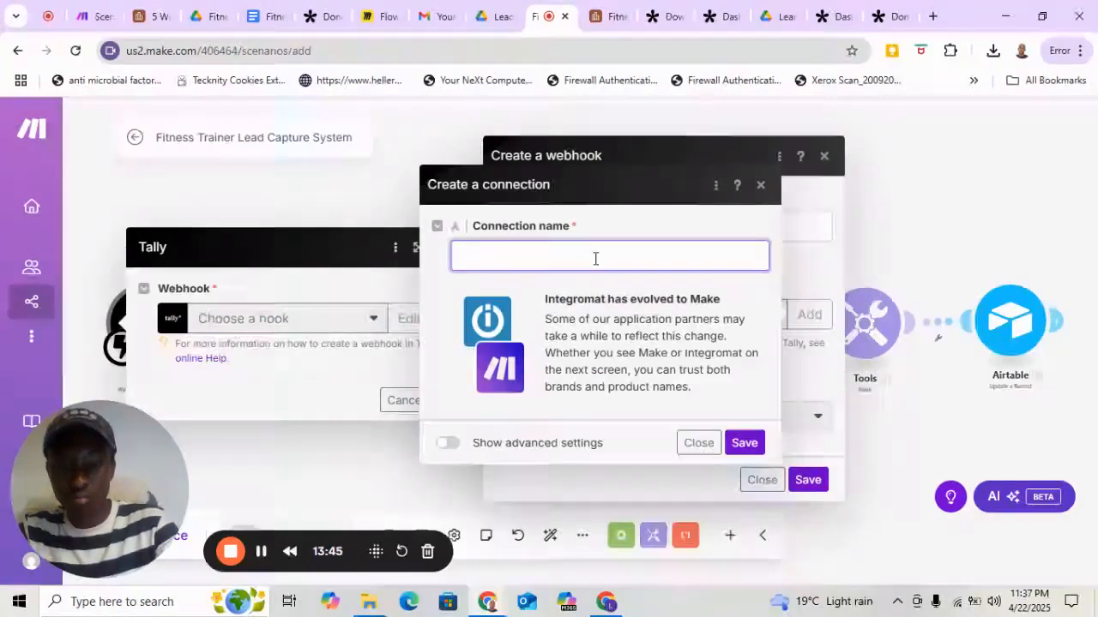
{"action": "type", "text": "Tally form"}
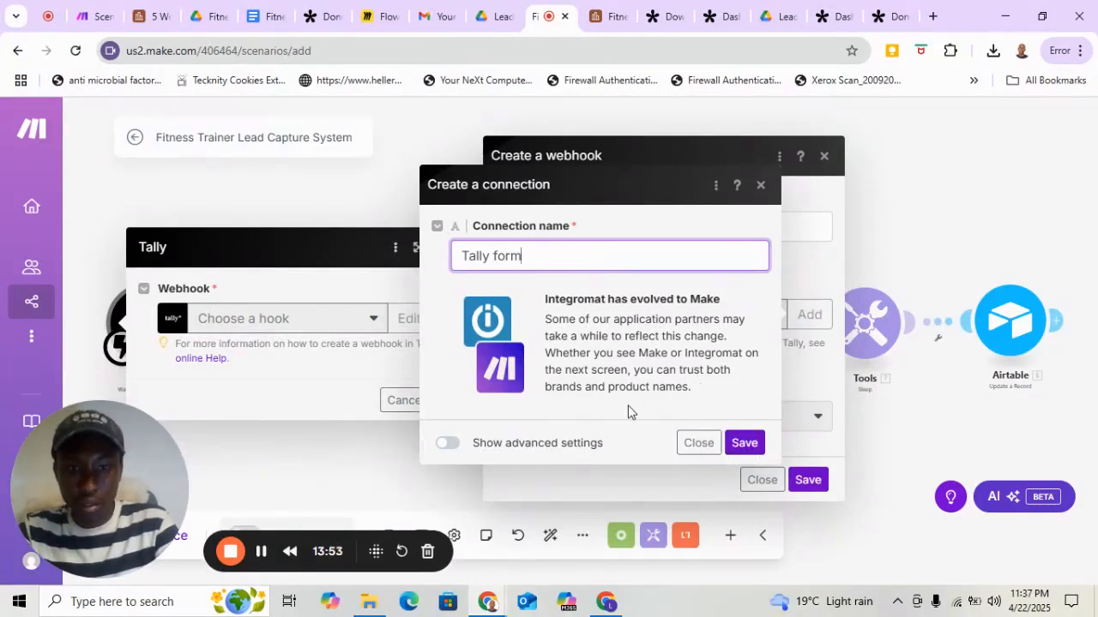
{"action": "left_click", "coordinate": [744, 442]}
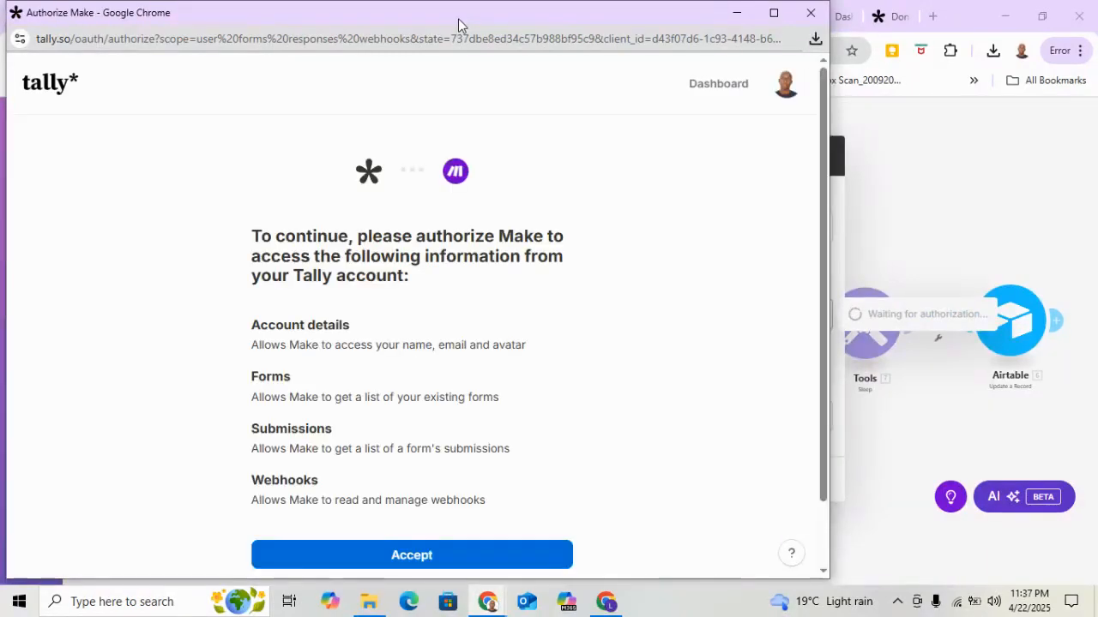
{"action": "scroll", "coordinate": [459, 271], "scroll_direction": "down", "scroll_amount": 2}
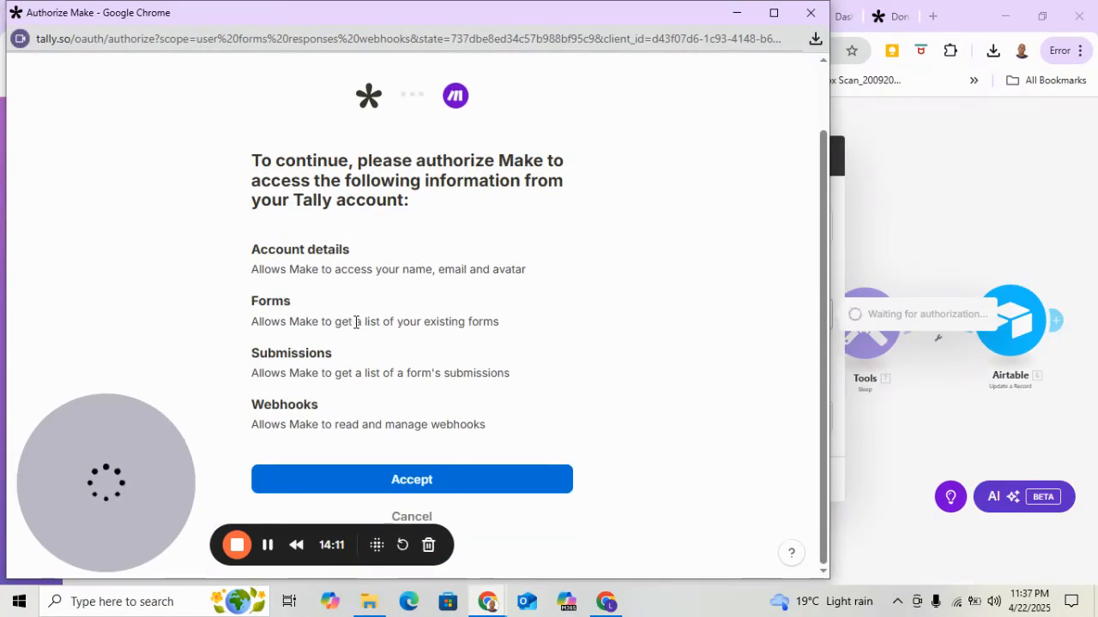
{"action": "left_click", "coordinate": [426, 484]}
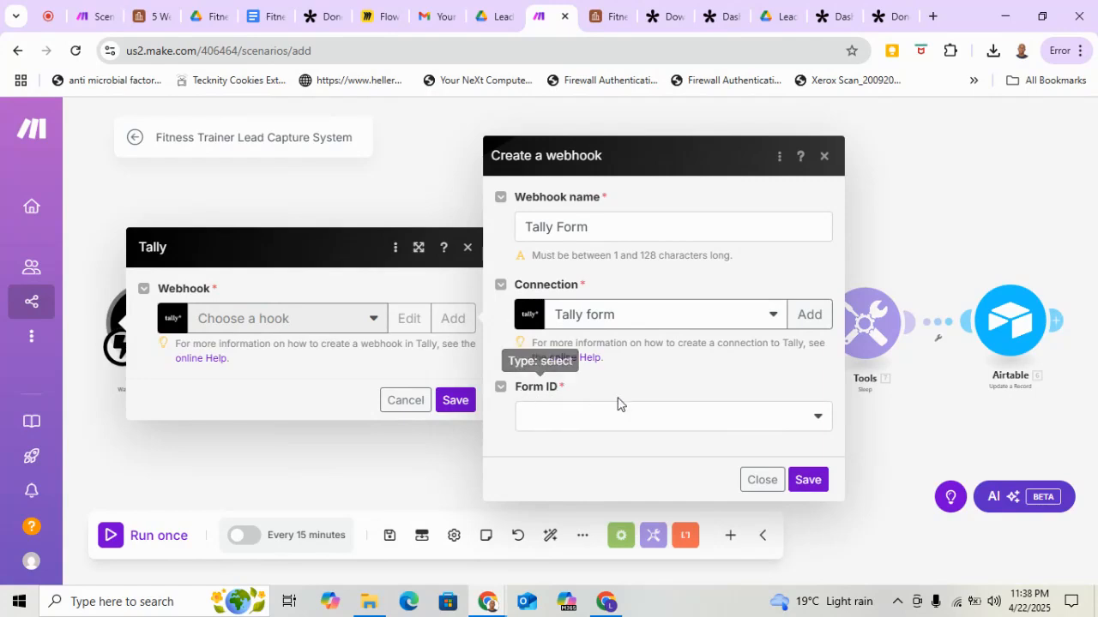
Link the webhook to the form Download Your Free 7-Day Home Workout Plan, and save both the webhook and the Tally module.
{"action": "left_click", "coordinate": [819, 421]}
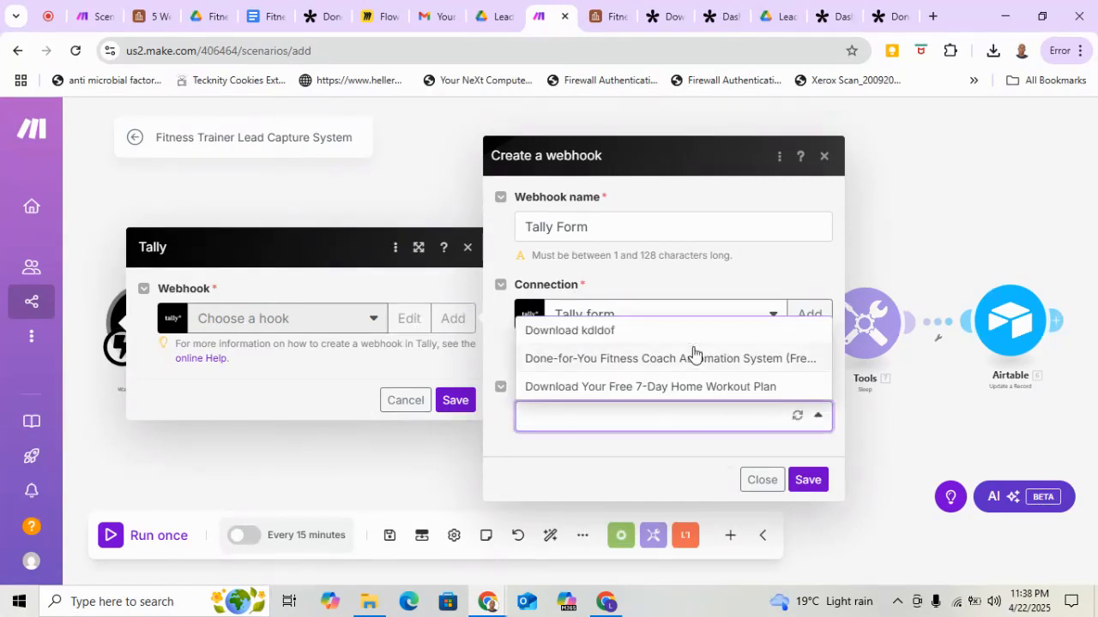
{"action": "left_click", "coordinate": [604, 387]}
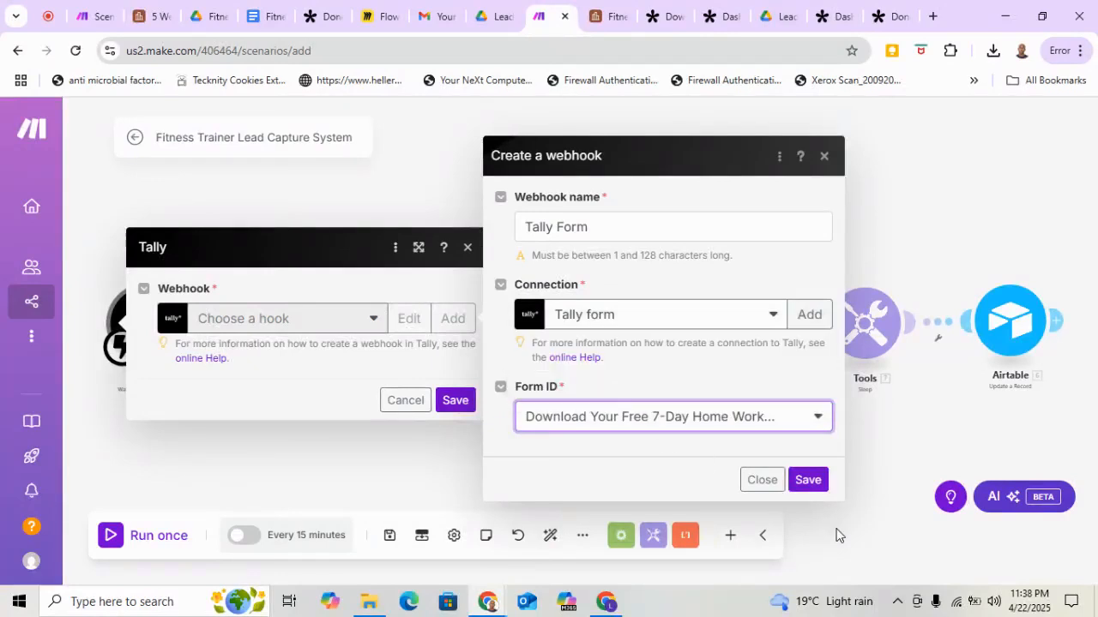
{"action": "left_click", "coordinate": [807, 481]}
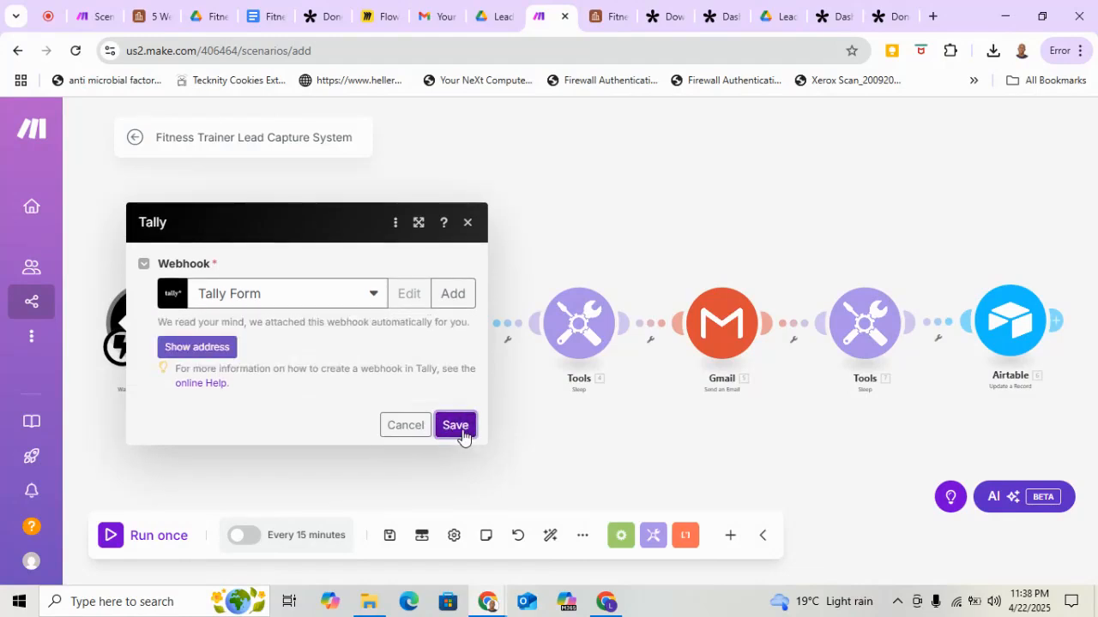
{"action": "left_click", "coordinate": [455, 425]}
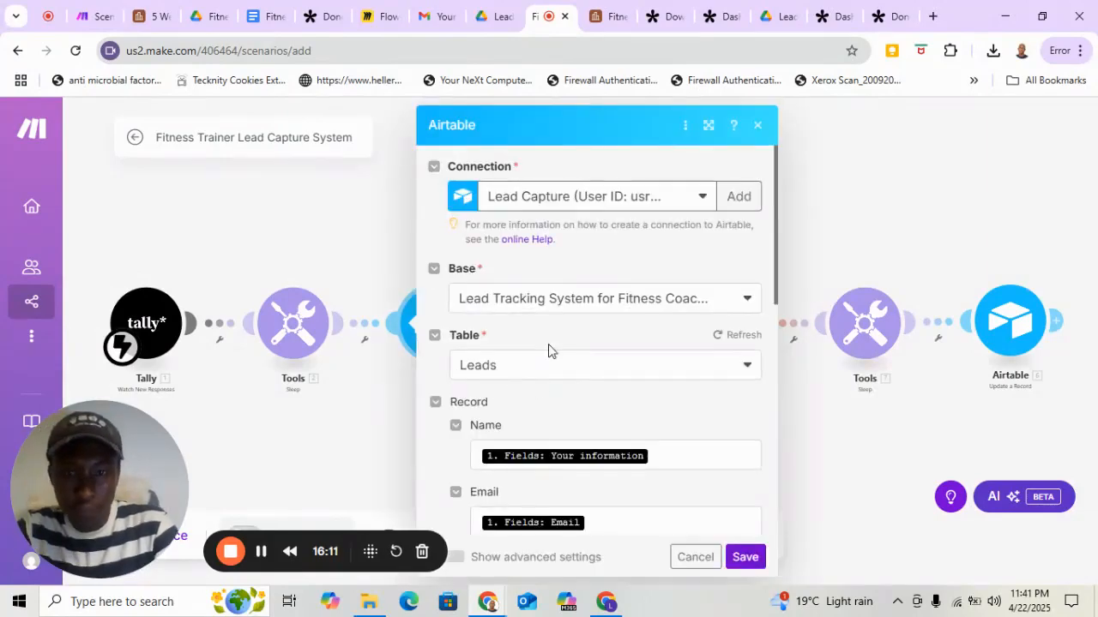
Create a new Airtable OAuth connection for the Airtable Create a Record module, keeping the name My Airtable OAuth connection.
{"action": "scroll", "coordinate": [548, 343], "scroll_direction": "down", "scroll_amount": 2}
{"action": "scroll", "coordinate": [548, 344], "scroll_direction": "up", "scroll_amount": 2}
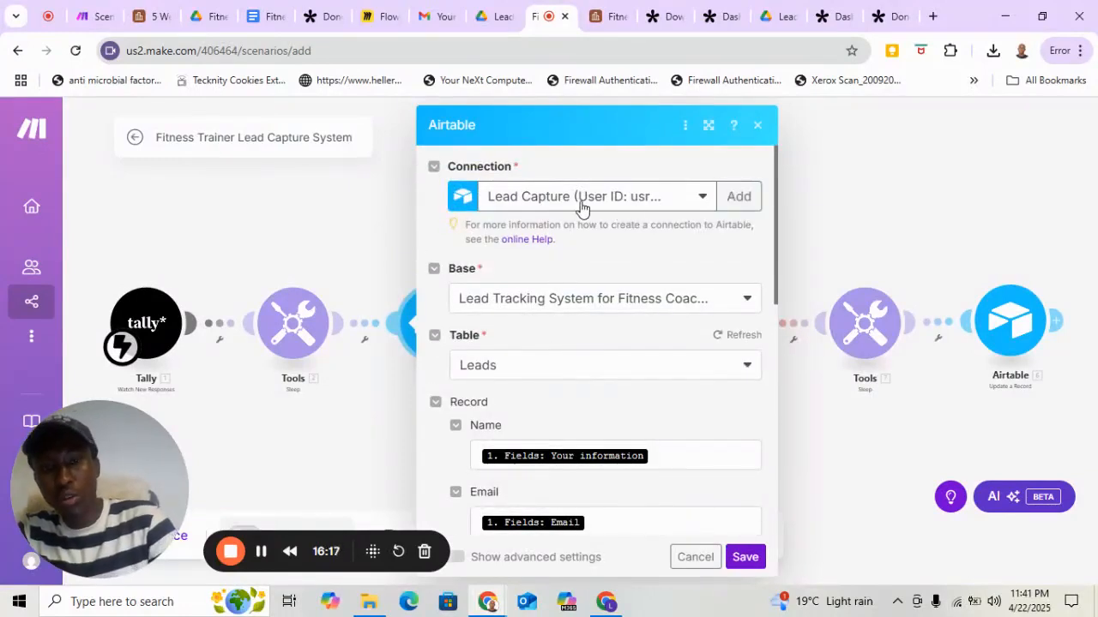
{"action": "left_click", "coordinate": [739, 196]}
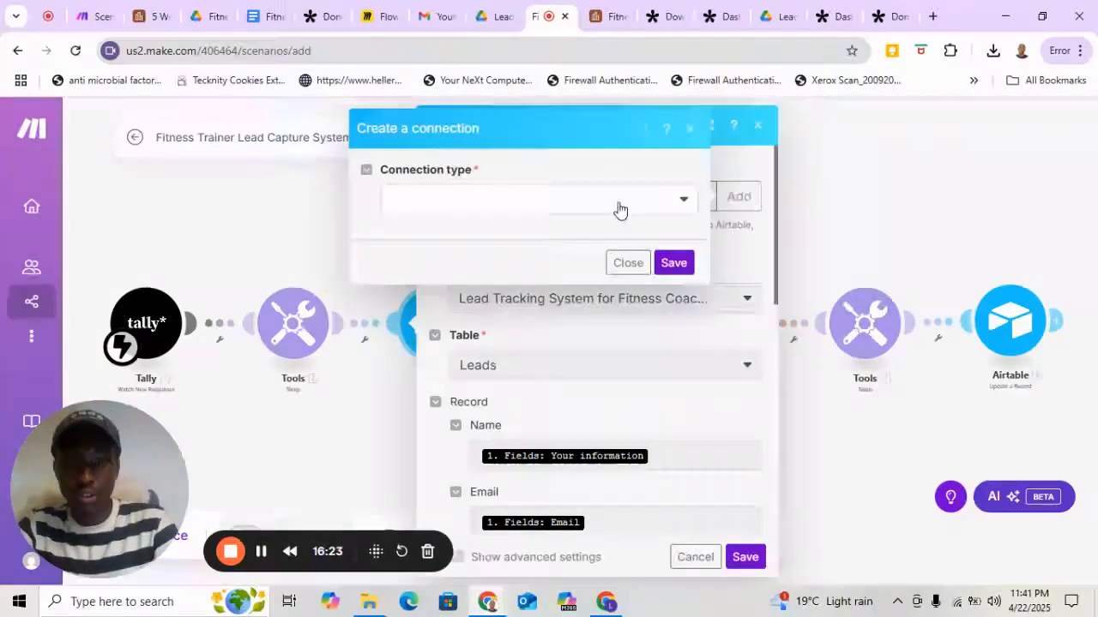
{"action": "left_click", "coordinate": [684, 205]}
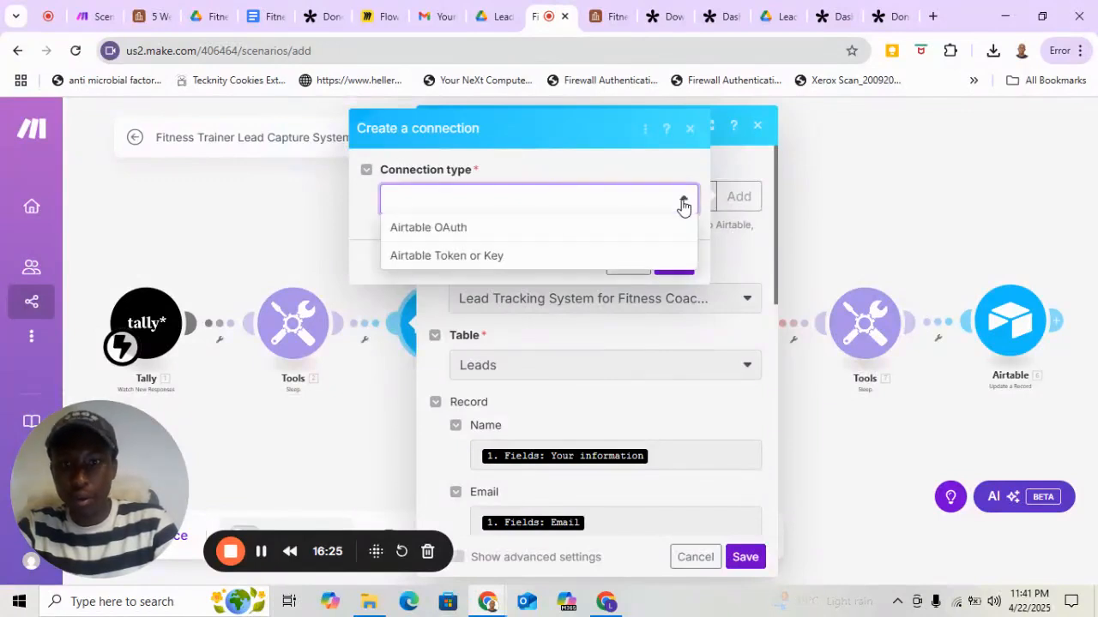
{"action": "left_click", "coordinate": [430, 236]}
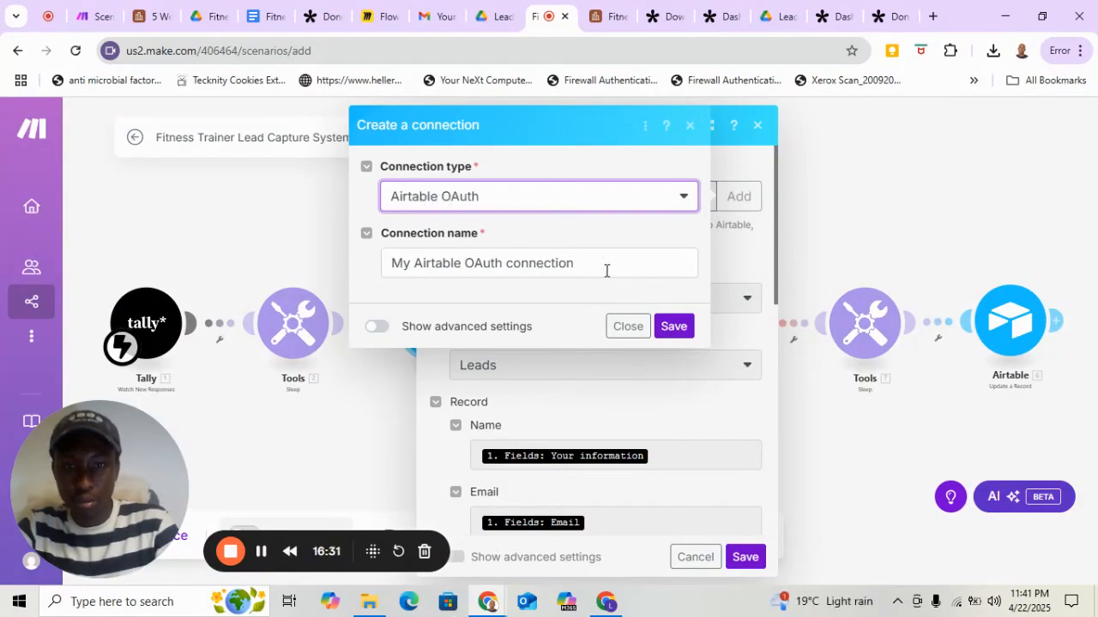
{"action": "left_click", "coordinate": [675, 333]}
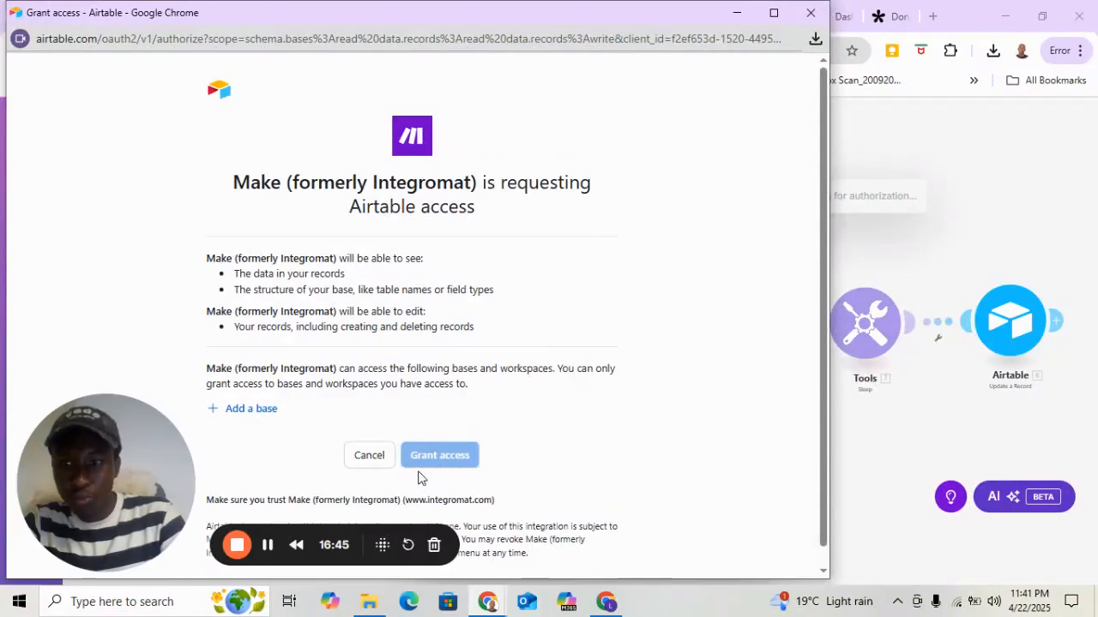
Grant Make access to the Fitness Business Automation base in Airtable.
{"action": "left_click", "coordinate": [247, 412]}
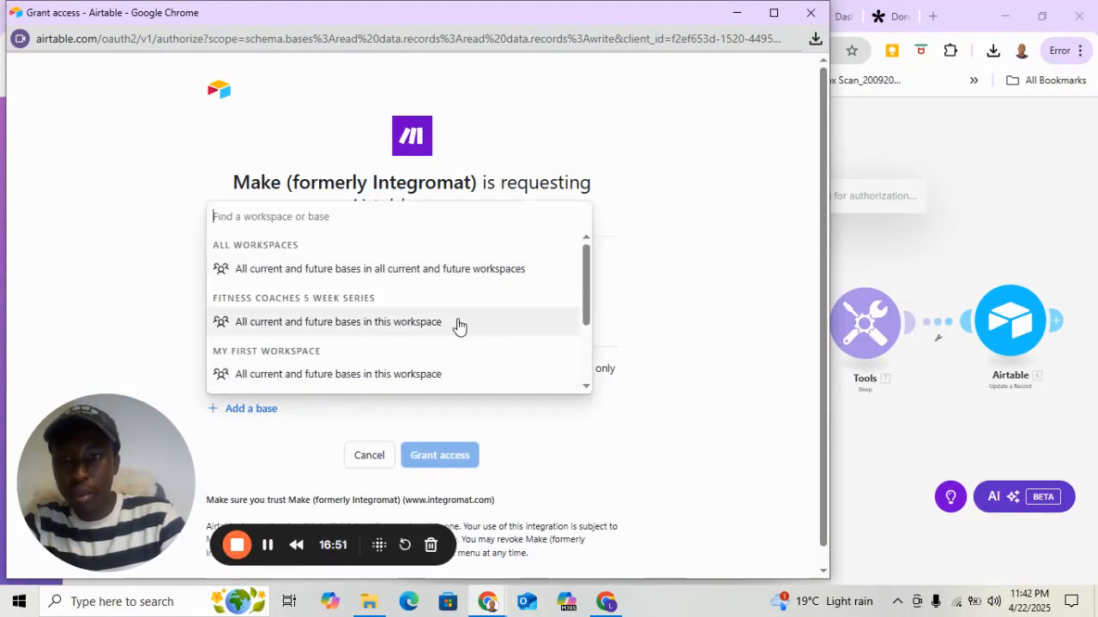
{"action": "scroll", "coordinate": [458, 325], "scroll_direction": "down", "scroll_amount": 2}
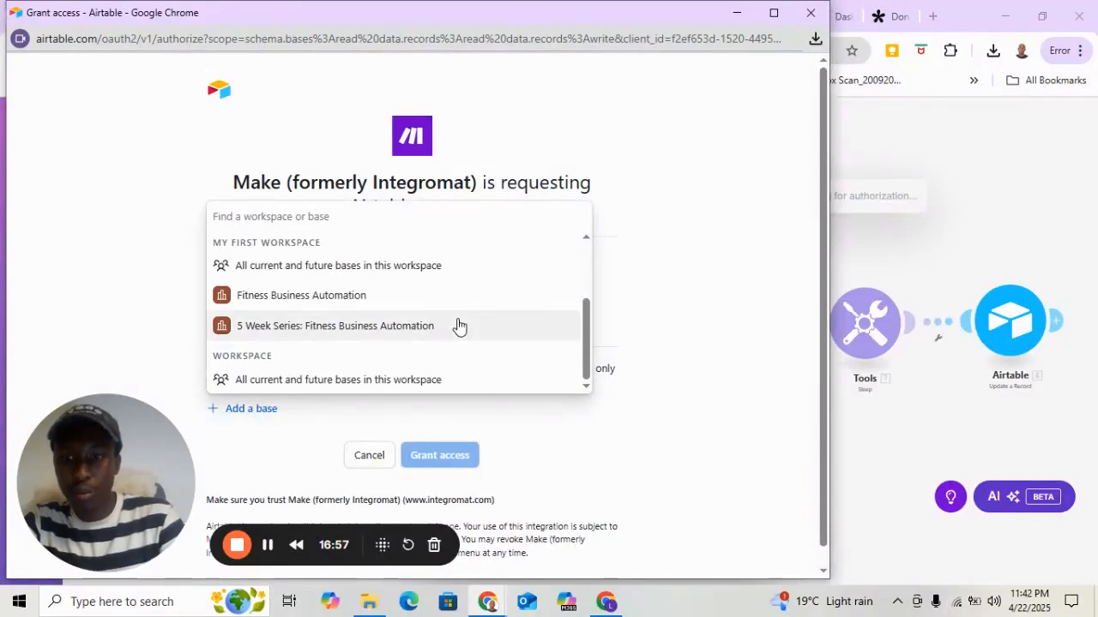
{"action": "left_click", "coordinate": [286, 306]}
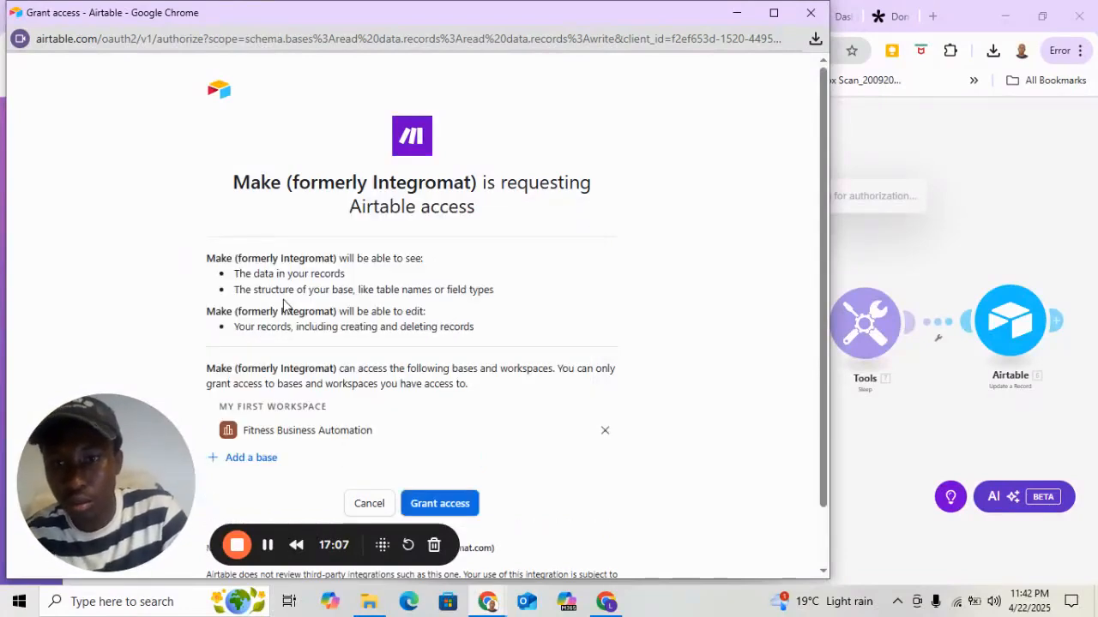
{"action": "scroll", "coordinate": [435, 419], "scroll_direction": "down", "scroll_amount": 2}
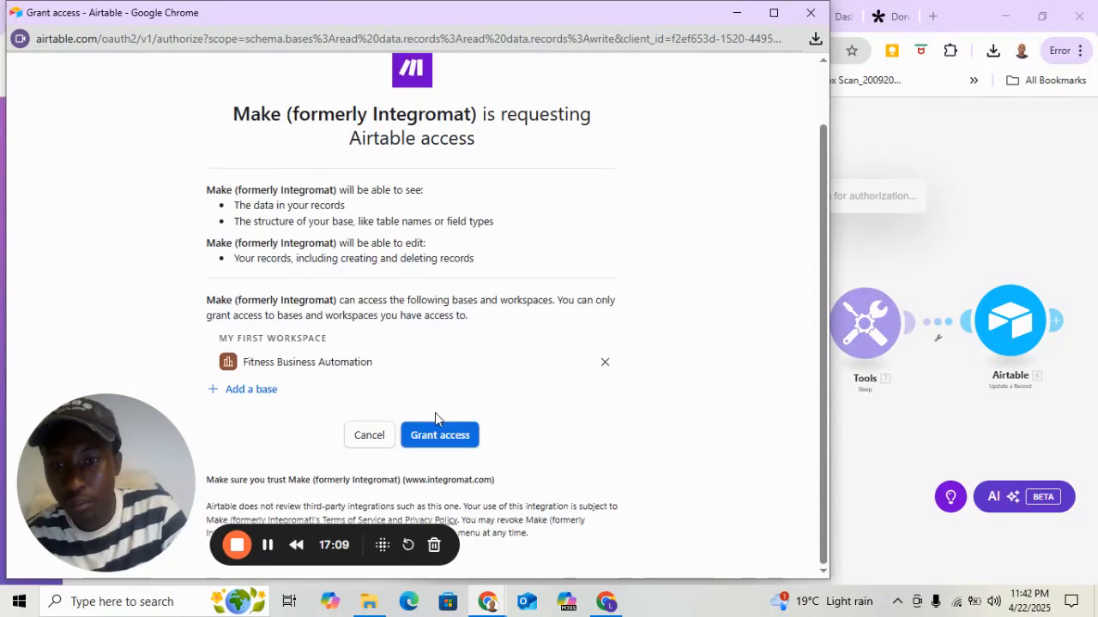
{"action": "left_click", "coordinate": [444, 435]}
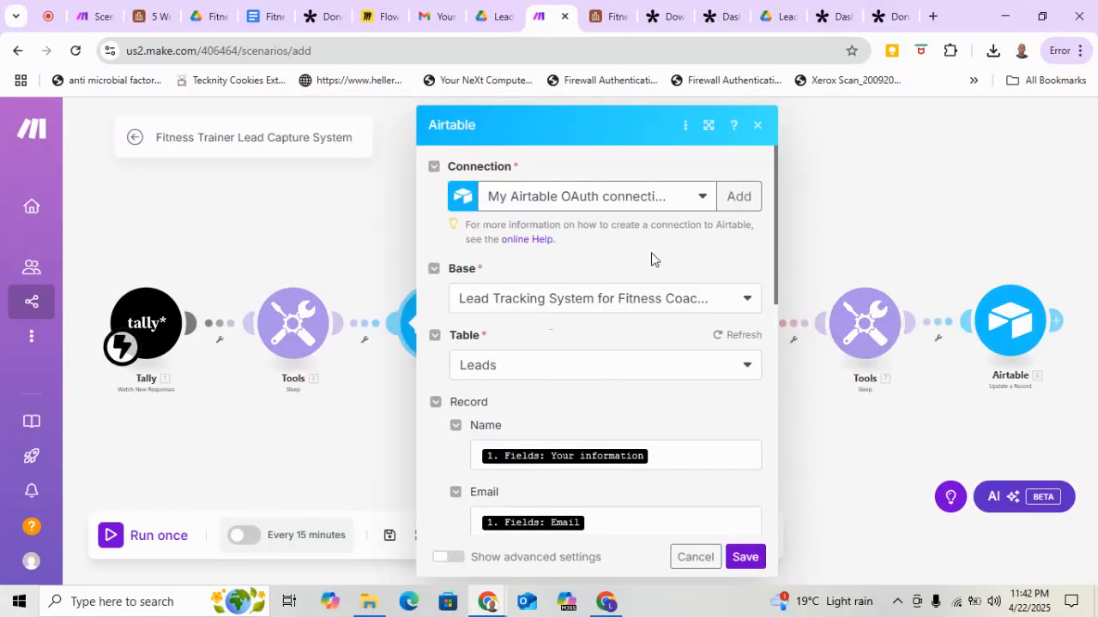
{"action": "scroll", "coordinate": [599, 338], "scroll_direction": "down", "scroll_amount": 1}
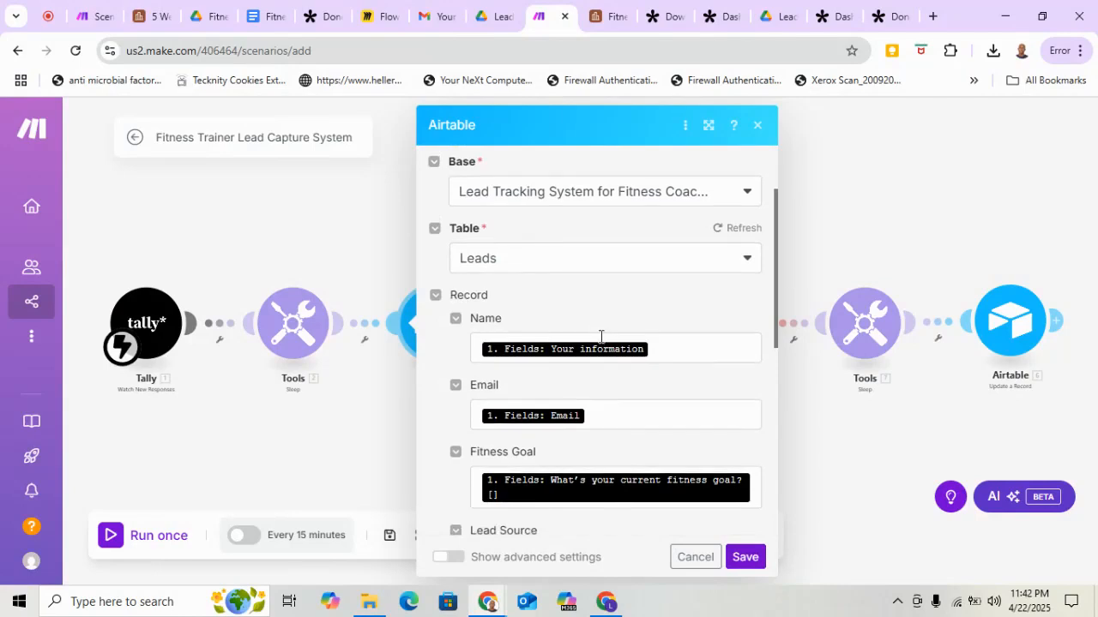
Check the table names in the Airtable base, and select Leads as the table in the Airtable Create a Record module.
{"action": "left_click", "coordinate": [726, 261]}
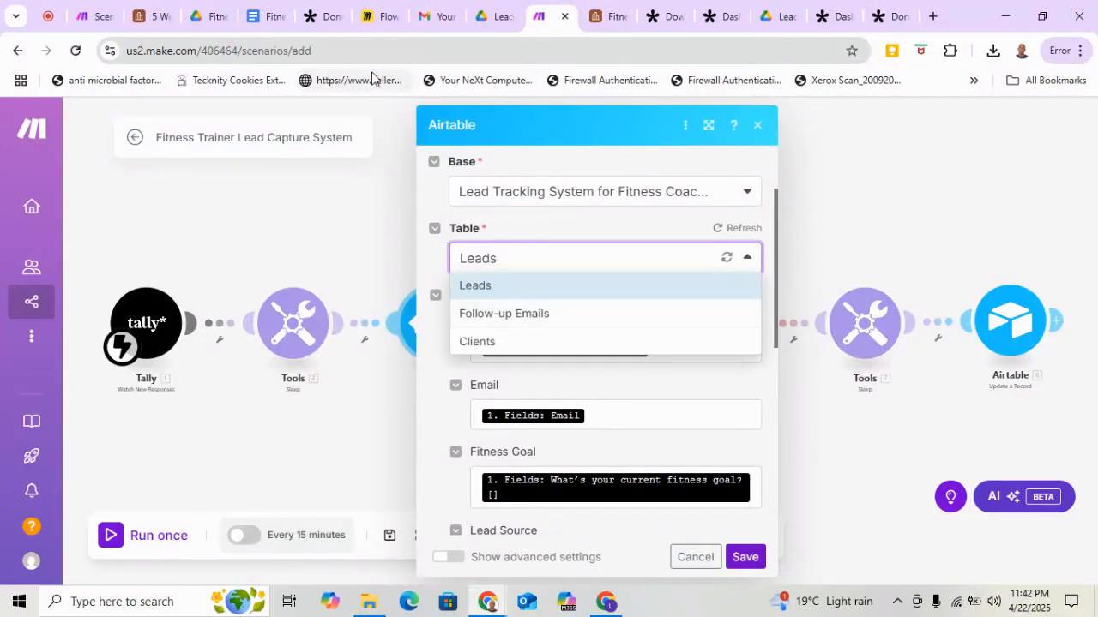
{"action": "left_click", "coordinate": [152, 24]}
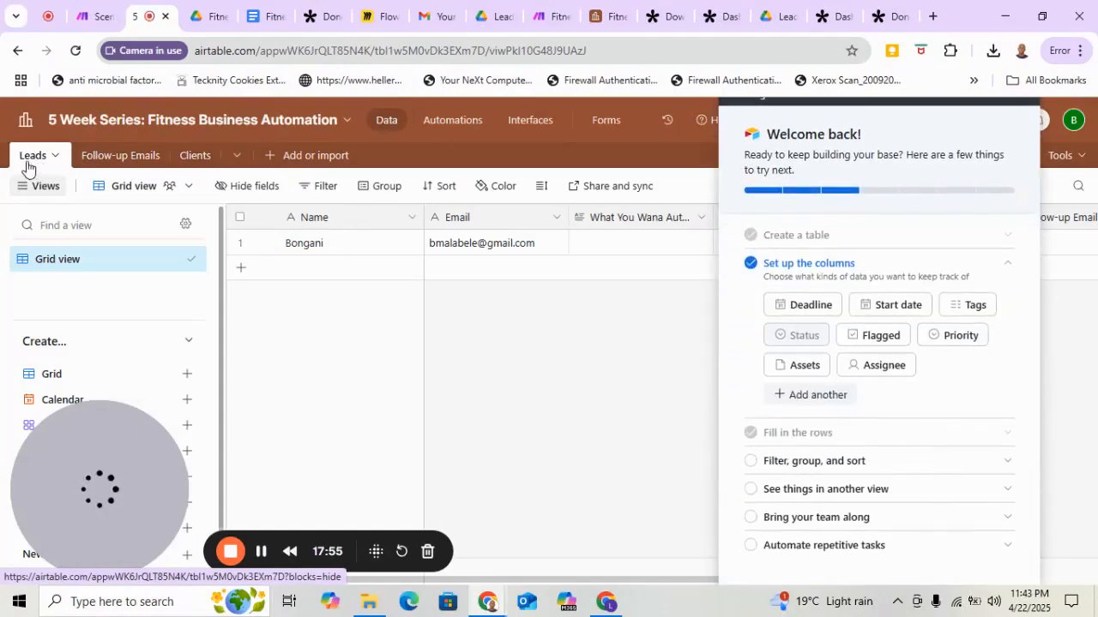
{"action": "left_click", "coordinate": [93, 17]}
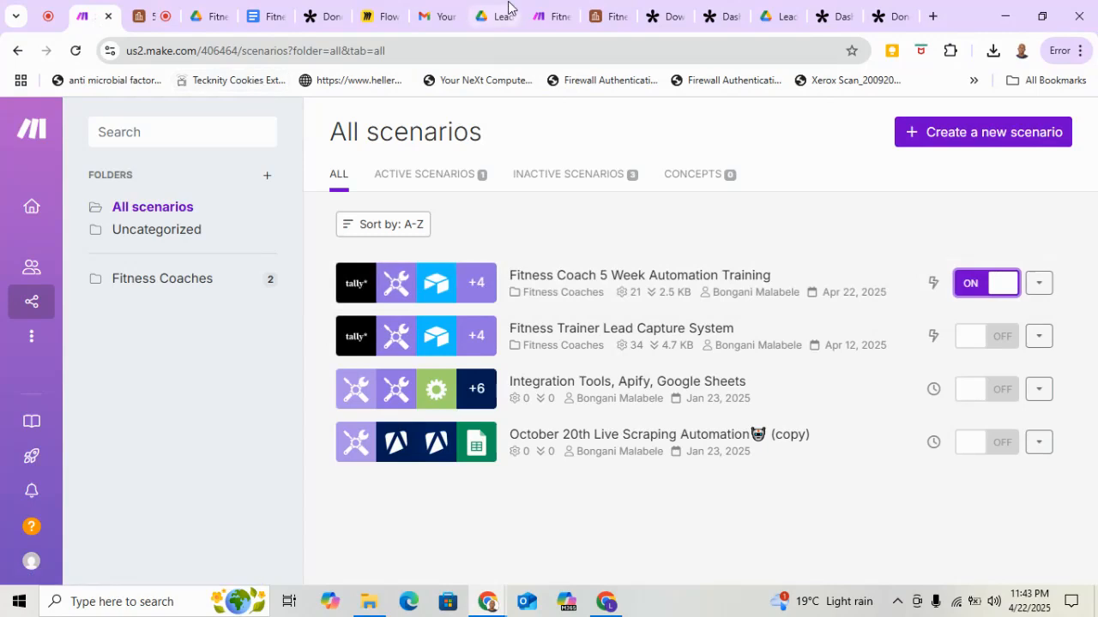
{"action": "left_click", "coordinate": [557, 18]}
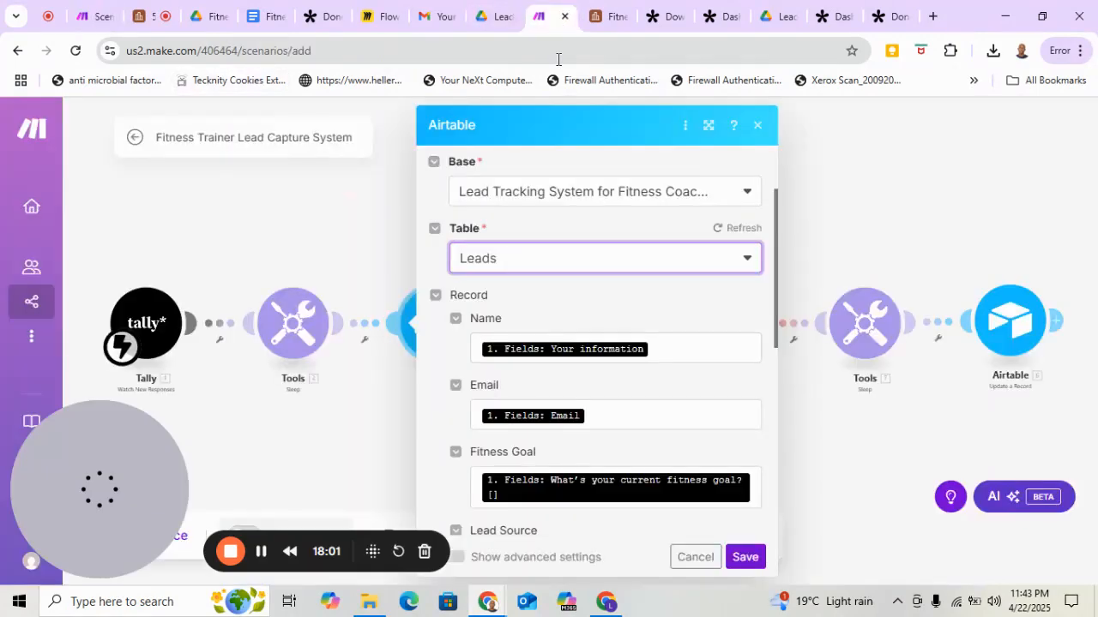
{"action": "left_click", "coordinate": [746, 259]}
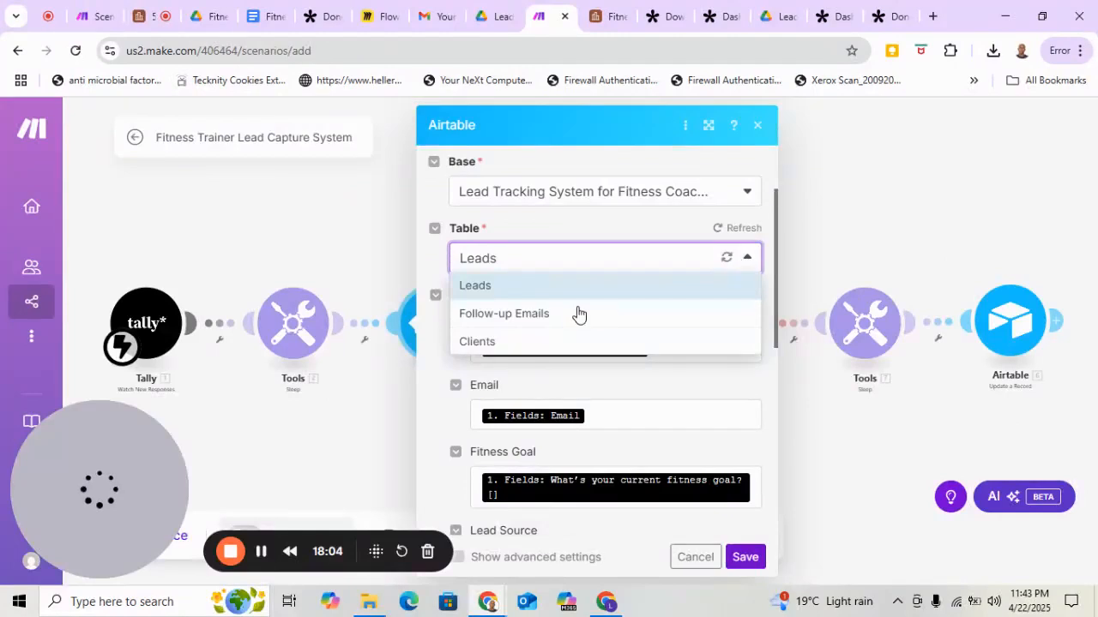
{"action": "left_click", "coordinate": [522, 286]}
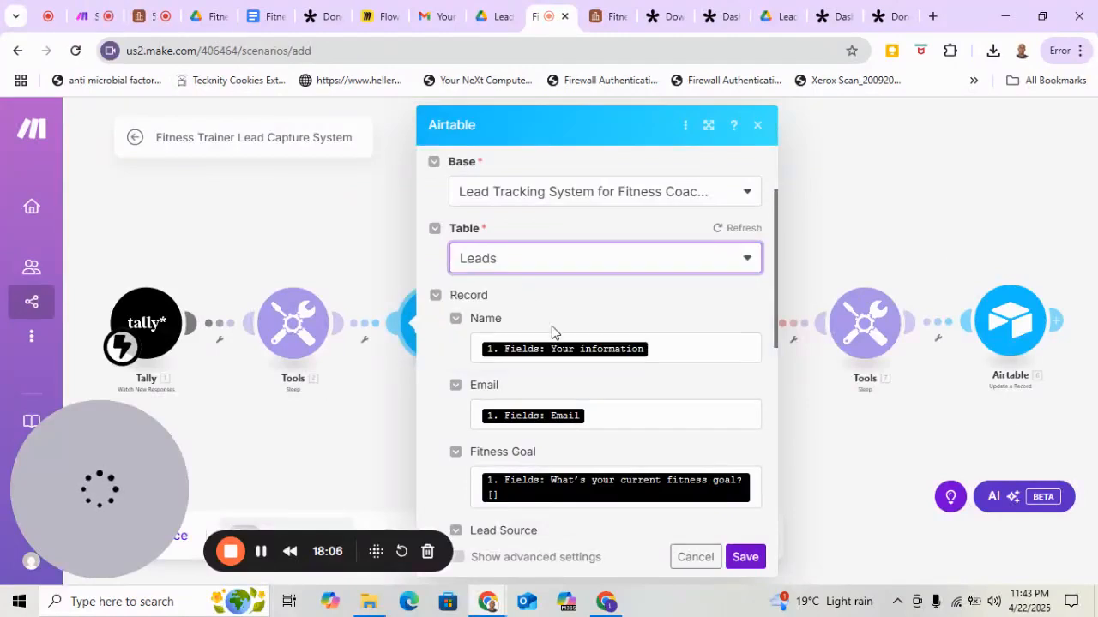
Clear the existing mappings from the Name, Email, Fitness Goal, Lead Source and Date Signed Up fields of the Airtable record.
{"action": "left_click", "coordinate": [675, 349]}
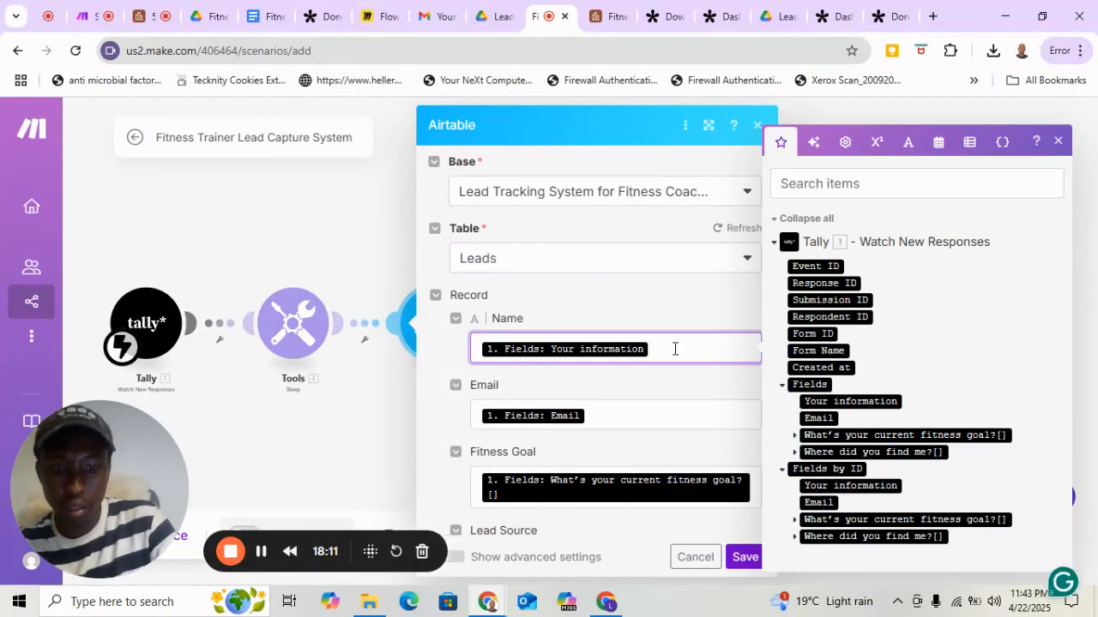
{"action": "key", "text": "BackSpace"}
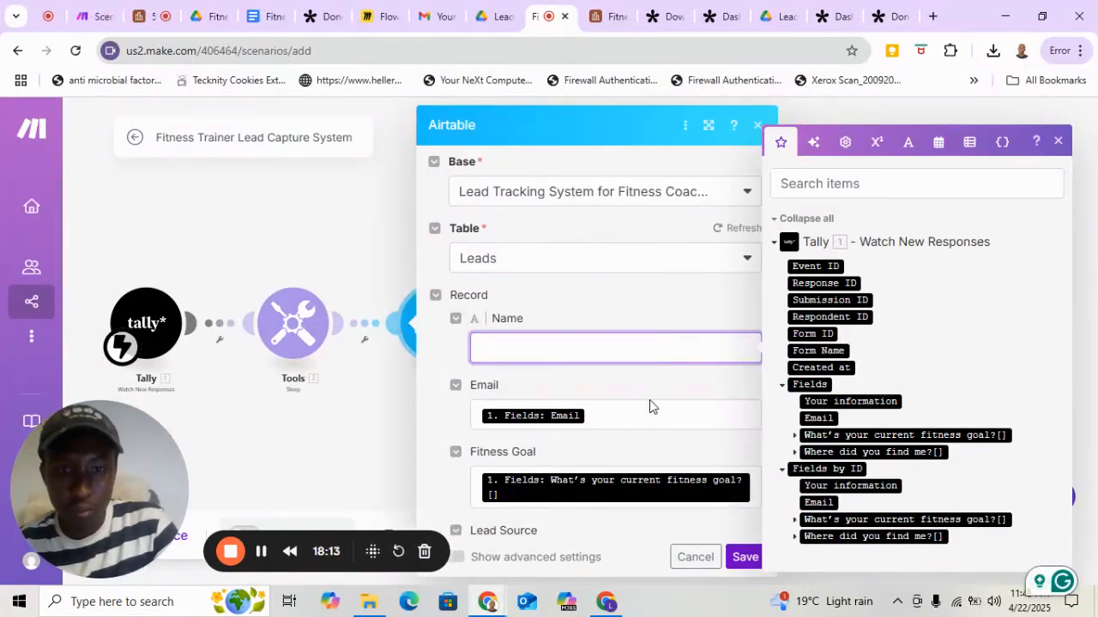
{"action": "left_click", "coordinate": [638, 418]}
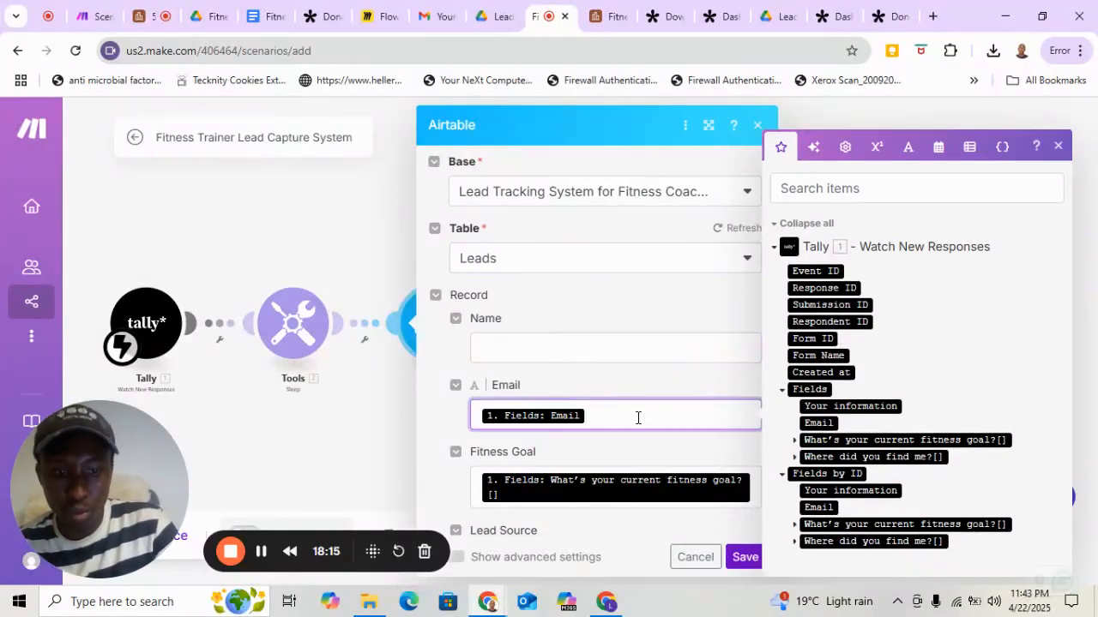
{"action": "key", "text": "BackSpace"}
{"action": "scroll", "coordinate": [639, 420], "scroll_direction": "down", "scroll_amount": 1}
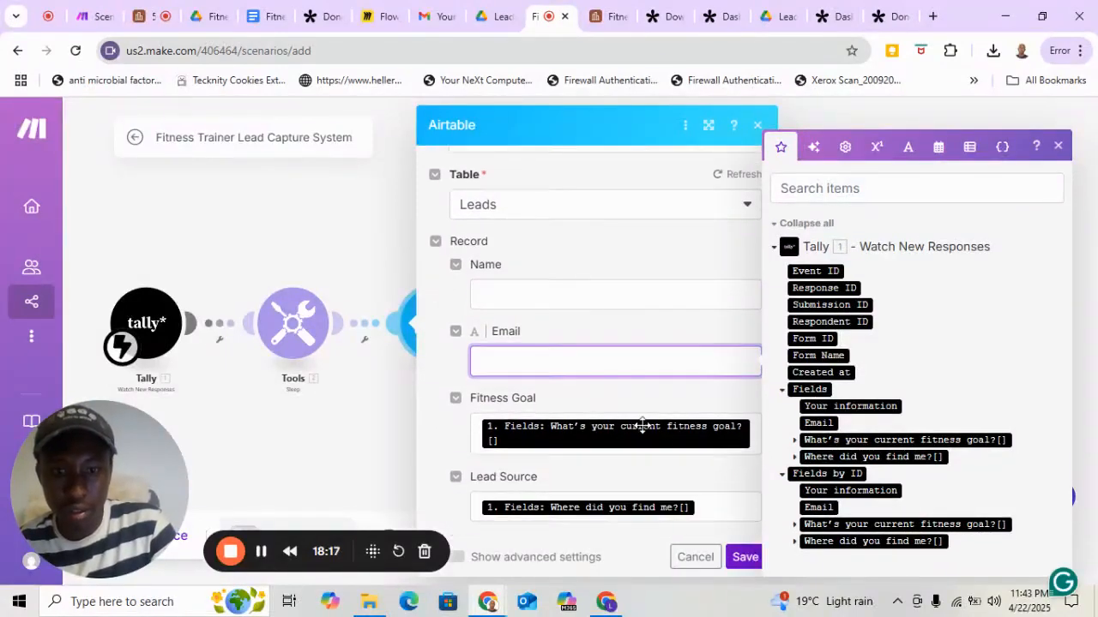
{"action": "left_click", "coordinate": [754, 445]}
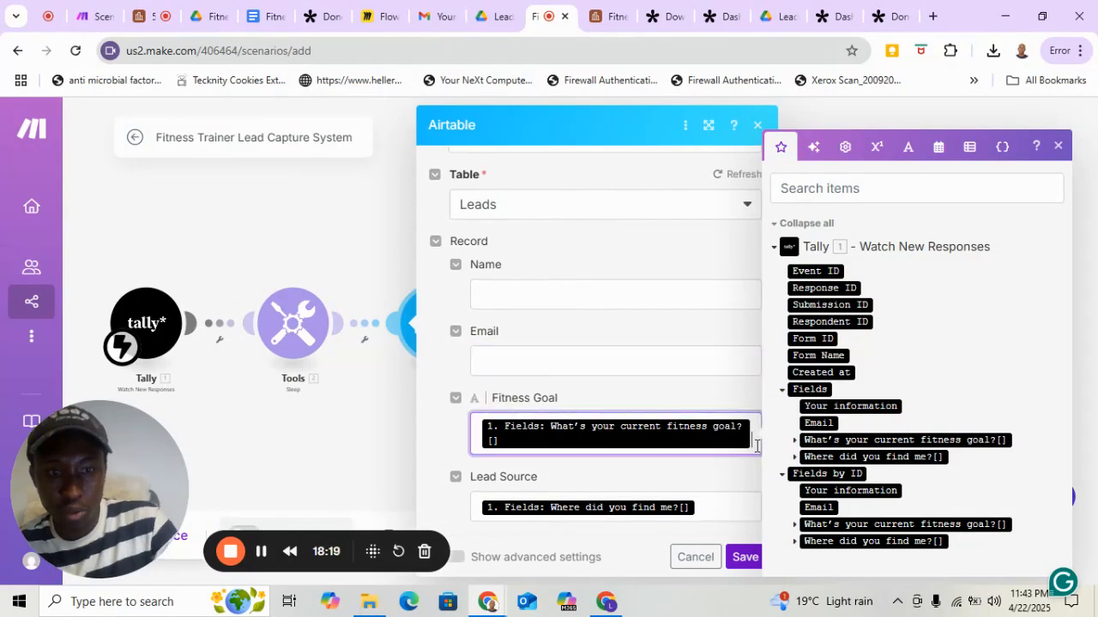
{"action": "key", "text": "BackSpace"}
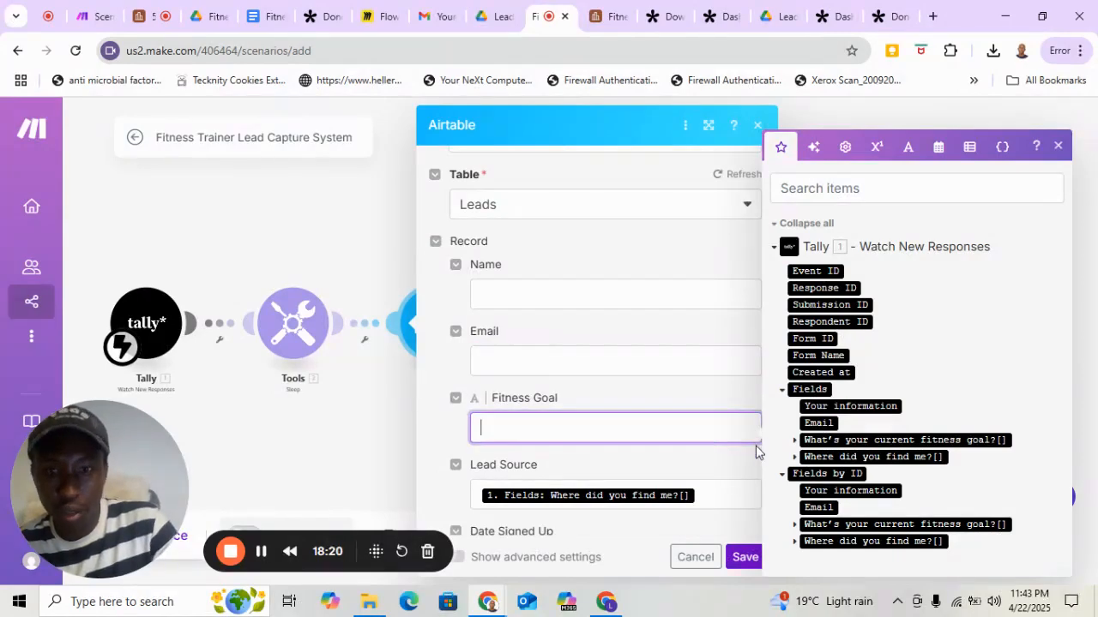
{"action": "left_click", "coordinate": [721, 493]}
{"action": "key", "text": "BackSpace"}
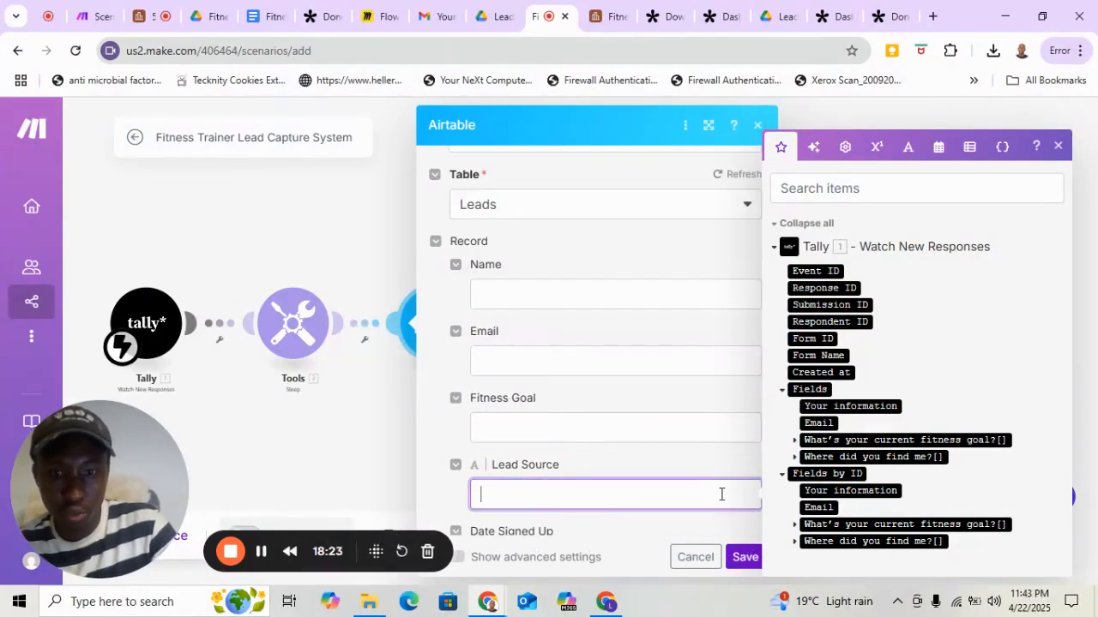
{"action": "scroll", "coordinate": [721, 494], "scroll_direction": "down", "scroll_amount": 3}
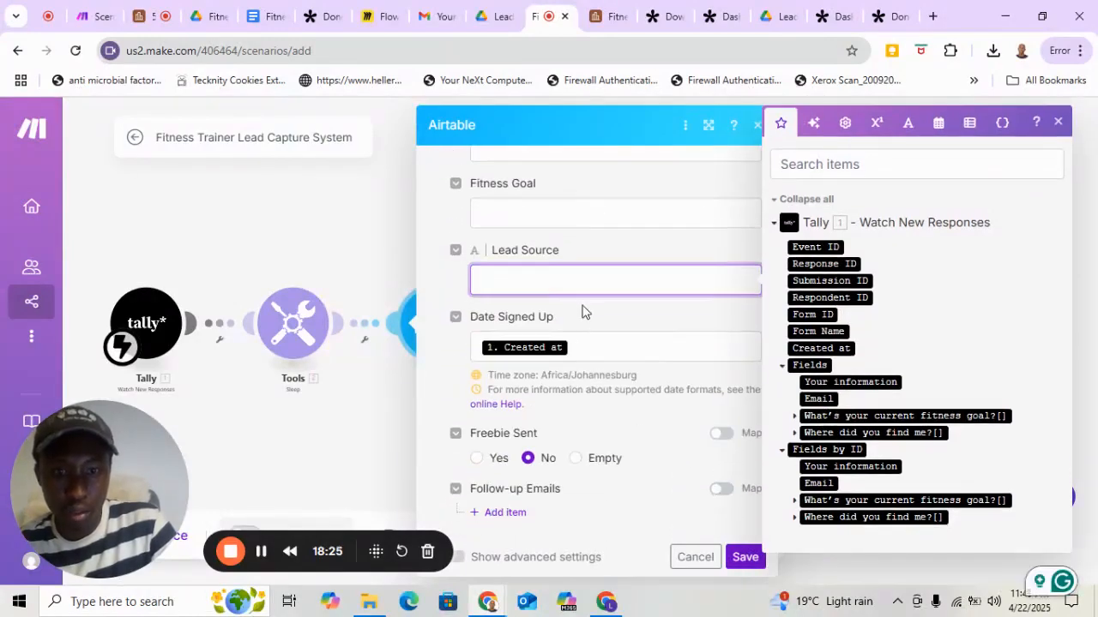
{"action": "left_click", "coordinate": [583, 345]}
{"action": "key", "text": "BackSpace"}
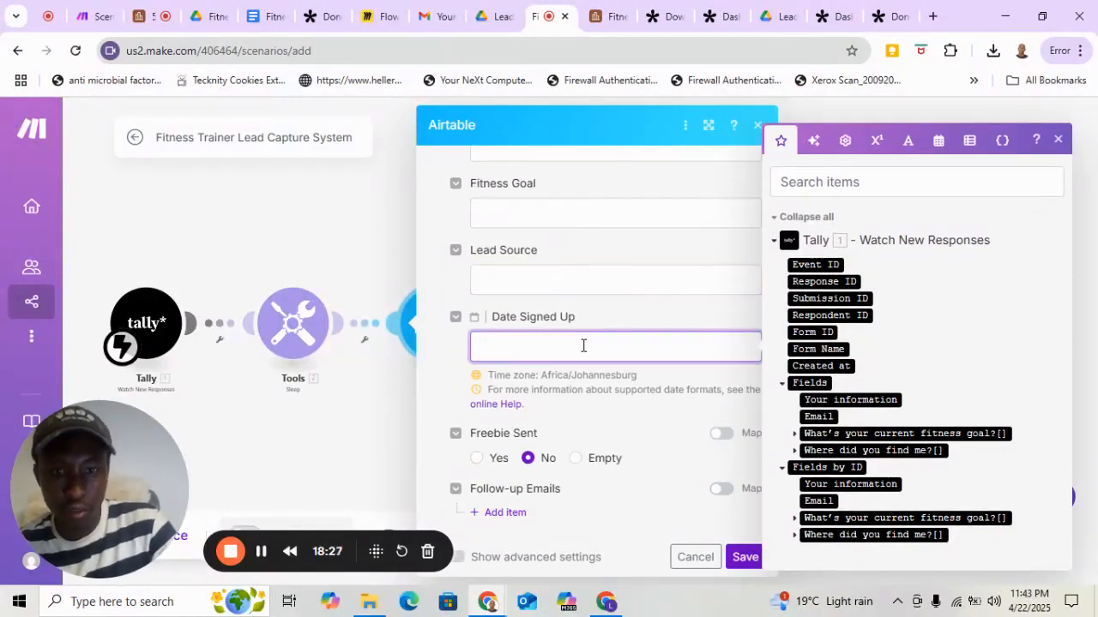
Map the record's Name to the Tally field Your information and its Email to the Tally field Email.
{"action": "scroll", "coordinate": [583, 345], "scroll_direction": "up", "scroll_amount": 5}
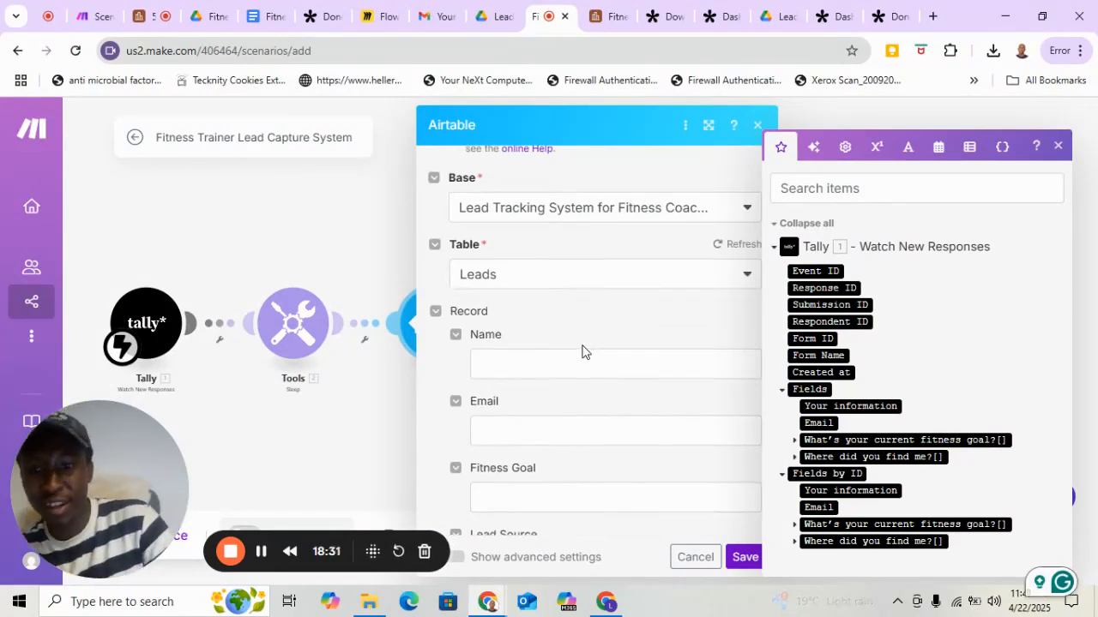
{"action": "left_click", "coordinate": [542, 365]}
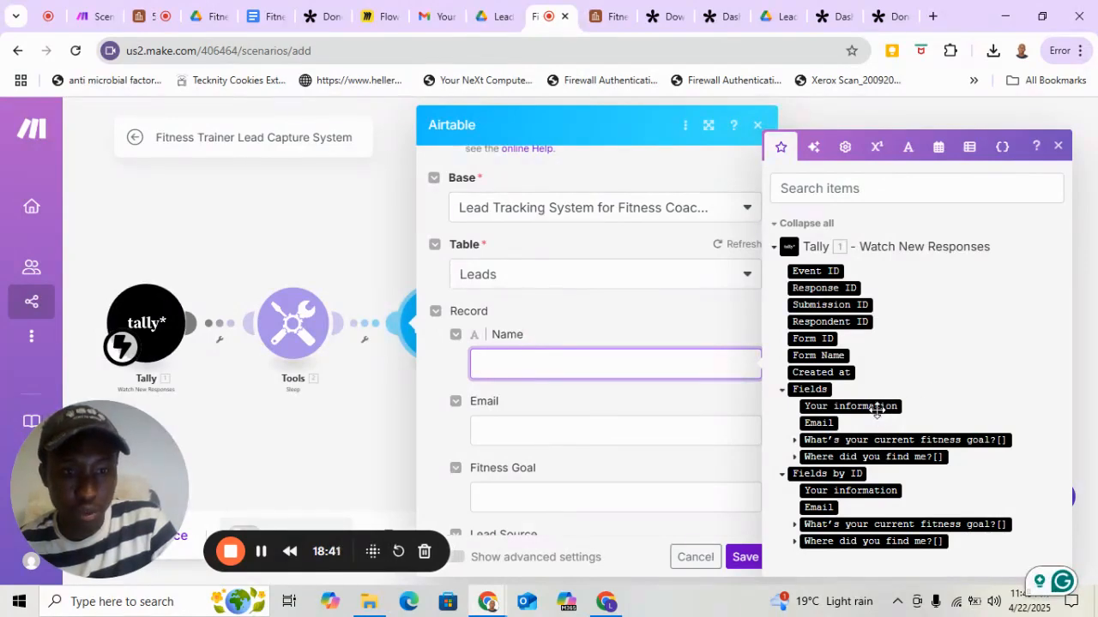
{"action": "left_click", "coordinate": [875, 408]}
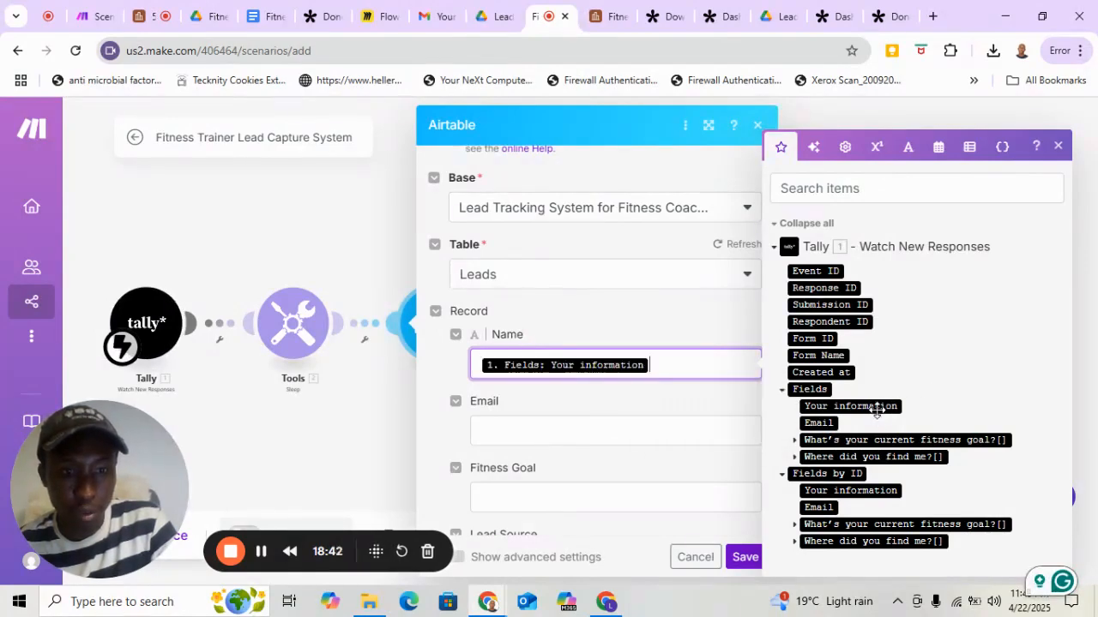
{"action": "left_click", "coordinate": [575, 438]}
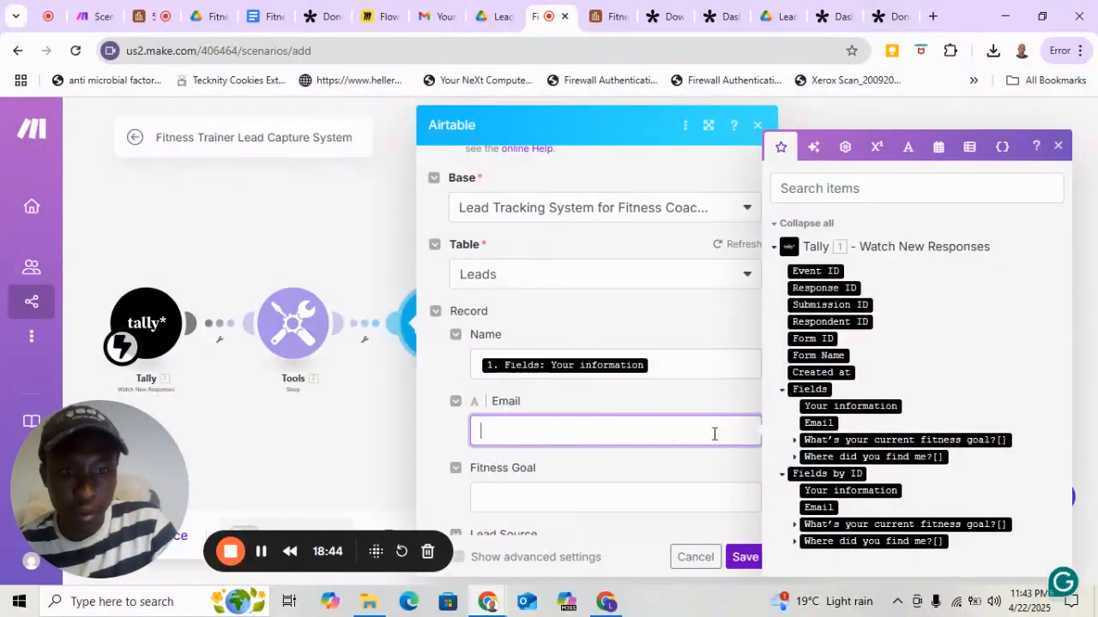
{"action": "left_click", "coordinate": [827, 423]}
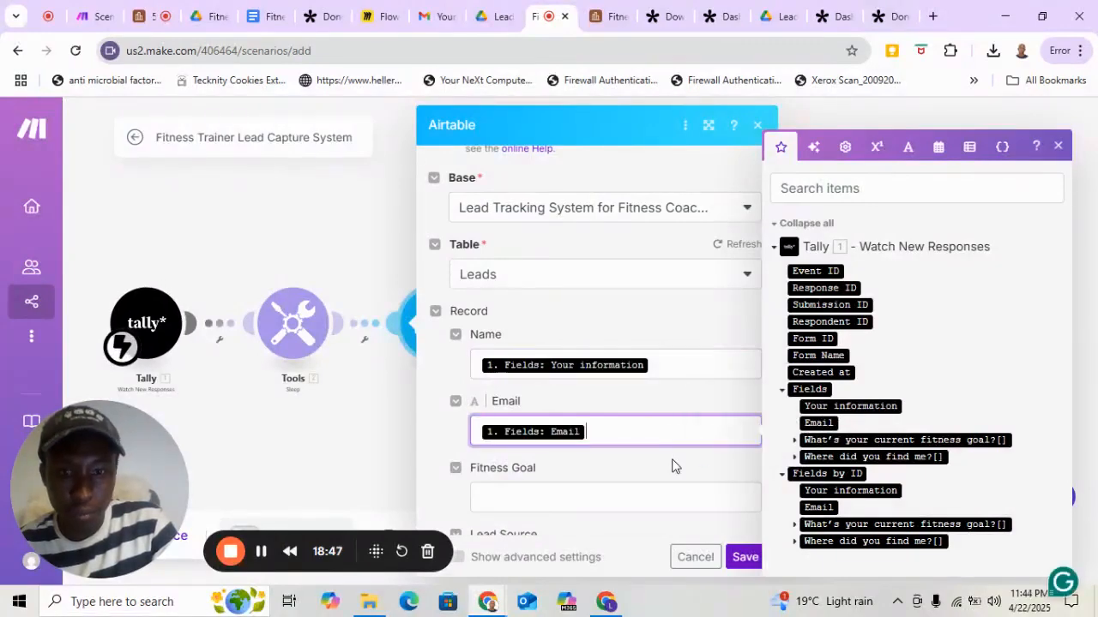
Map Fitness Goal to the Tally answer What's your current fitness goal? and Lead Source to Where did you find me?
{"action": "scroll", "coordinate": [638, 437], "scroll_direction": "down", "scroll_amount": 3}
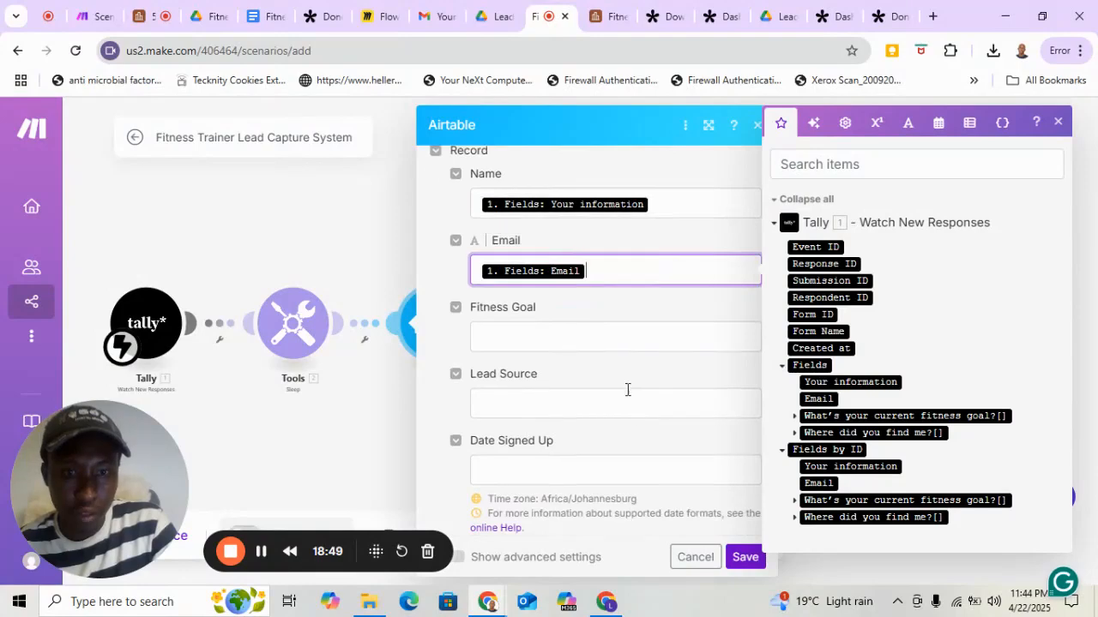
{"action": "left_click", "coordinate": [627, 338]}
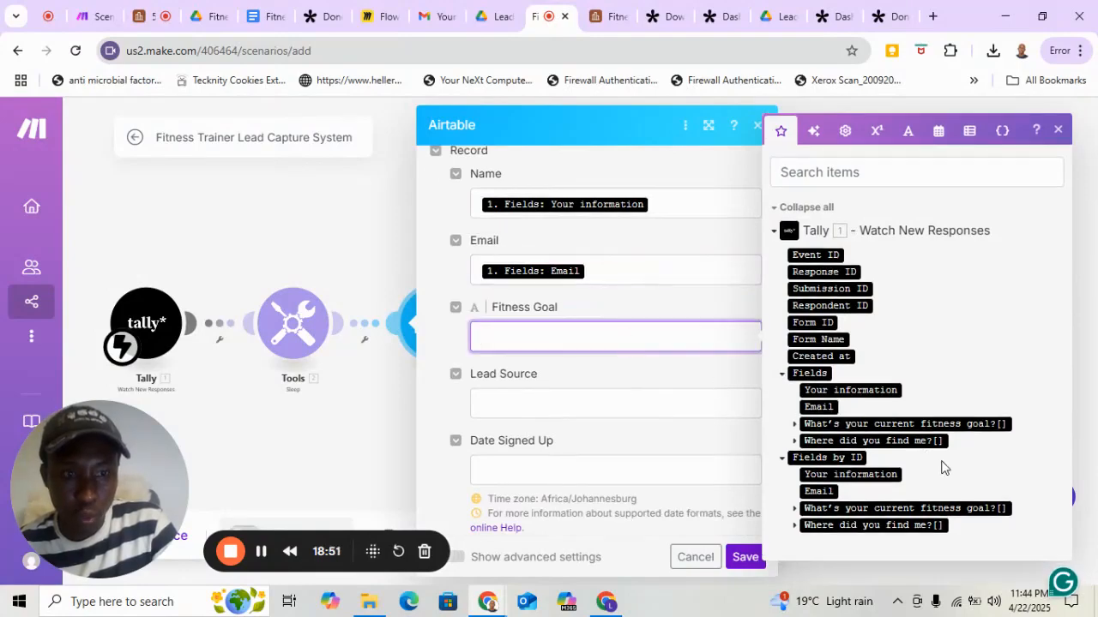
{"action": "left_click", "coordinate": [972, 426]}
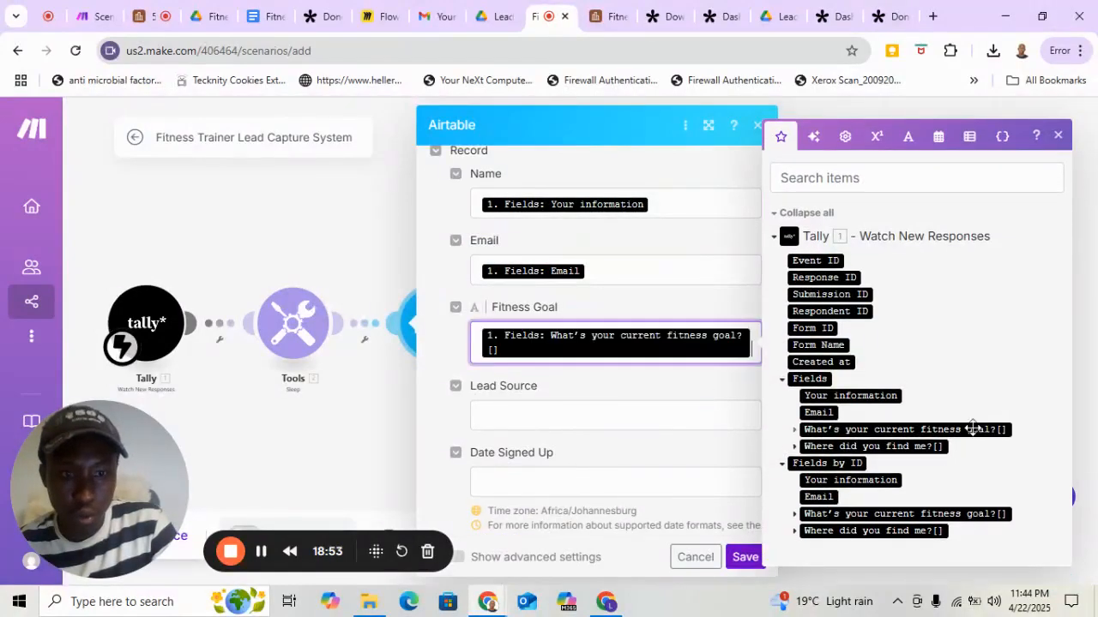
{"action": "left_click", "coordinate": [528, 413]}
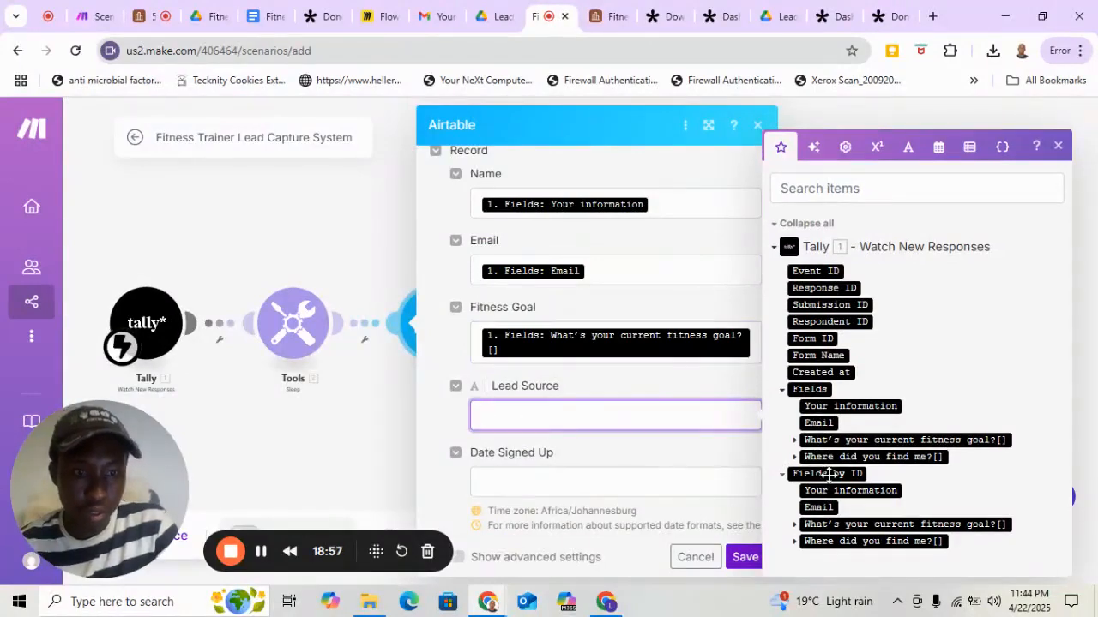
{"action": "left_click", "coordinate": [918, 456]}
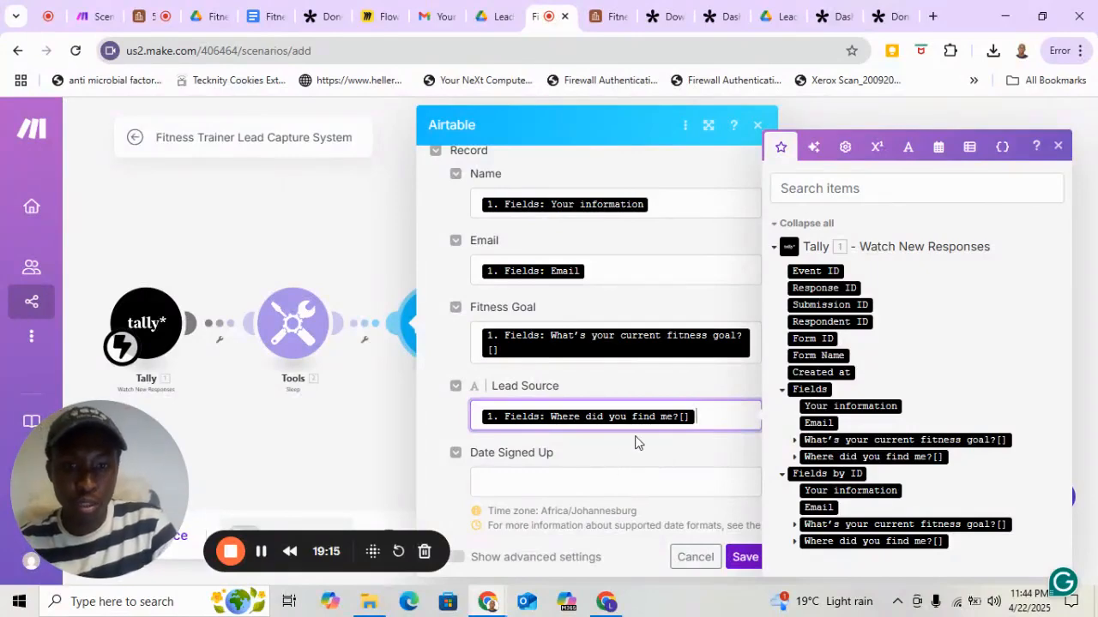
Map Date Signed Up to the Tally Created at value and save the Airtable Create a Record module.
{"action": "scroll", "coordinate": [634, 441], "scroll_direction": "down", "scroll_amount": 4}
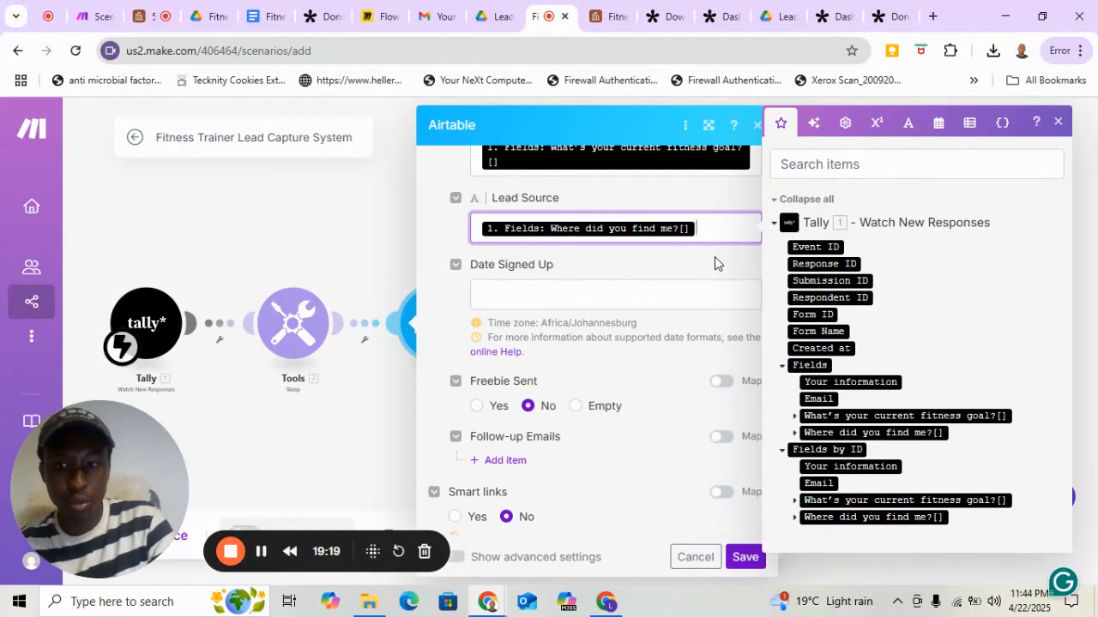
{"action": "left_click", "coordinate": [582, 301]}
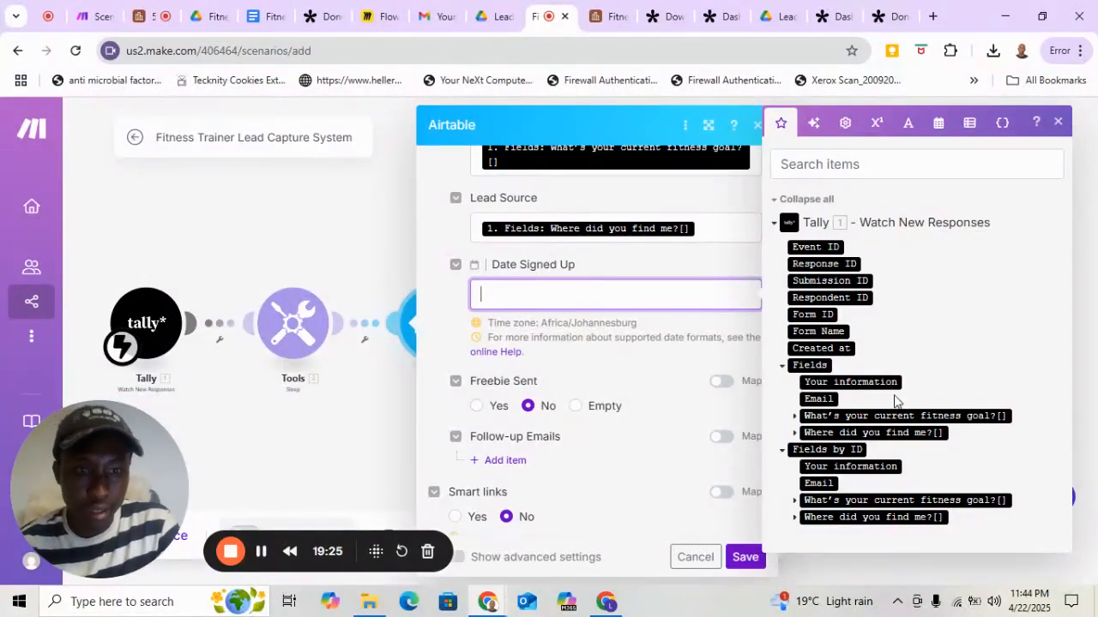
{"action": "left_click", "coordinate": [822, 348]}
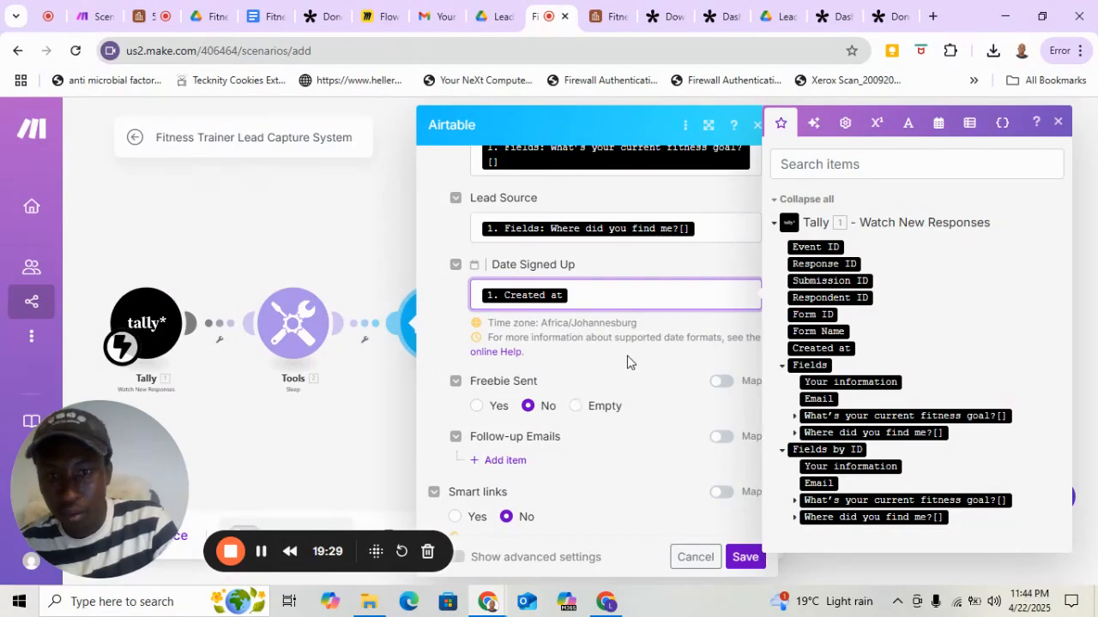
{"action": "scroll", "coordinate": [626, 360], "scroll_direction": "down", "scroll_amount": 3}
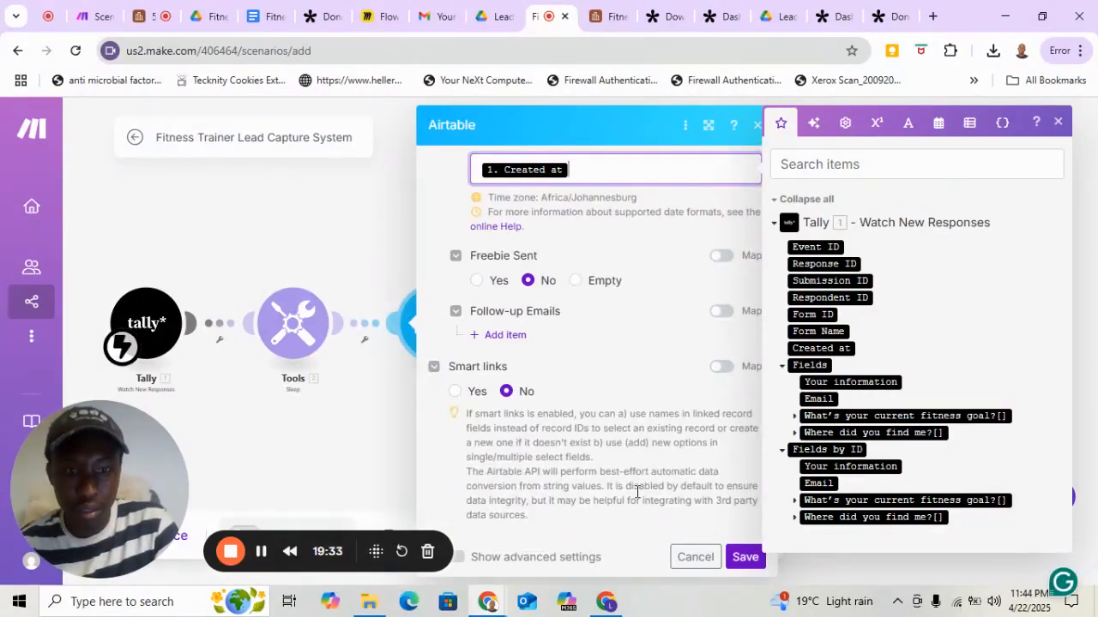
{"action": "left_click", "coordinate": [745, 558]}
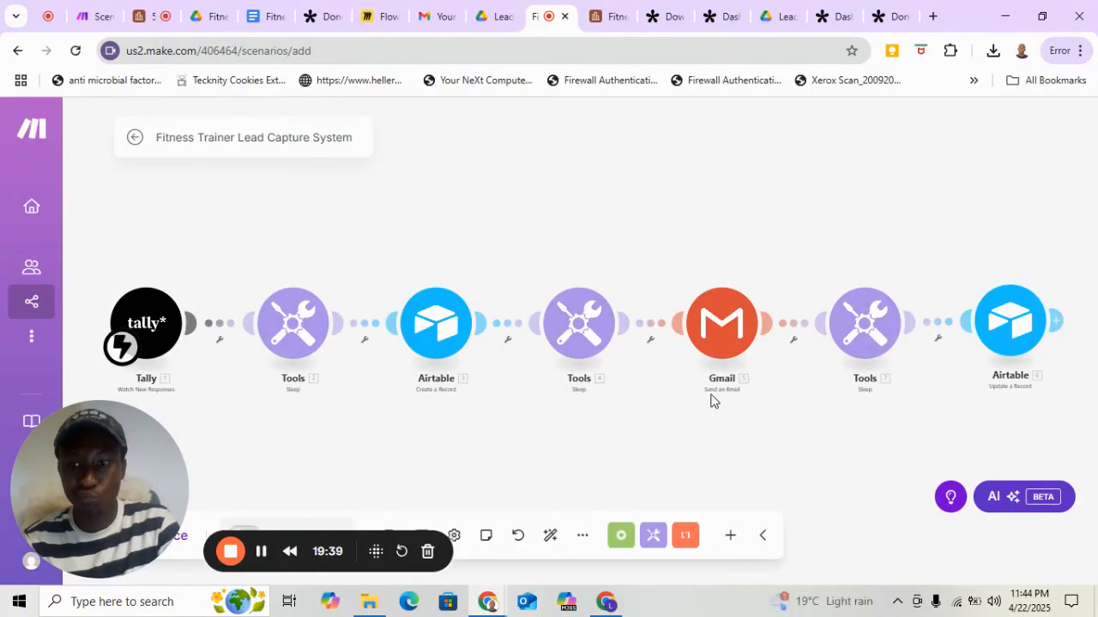
Clear the recipient address in the Gmail Send an Email module and map it to Email from the Airtable Create a Record module.
{"action": "left_click", "coordinate": [728, 343]}
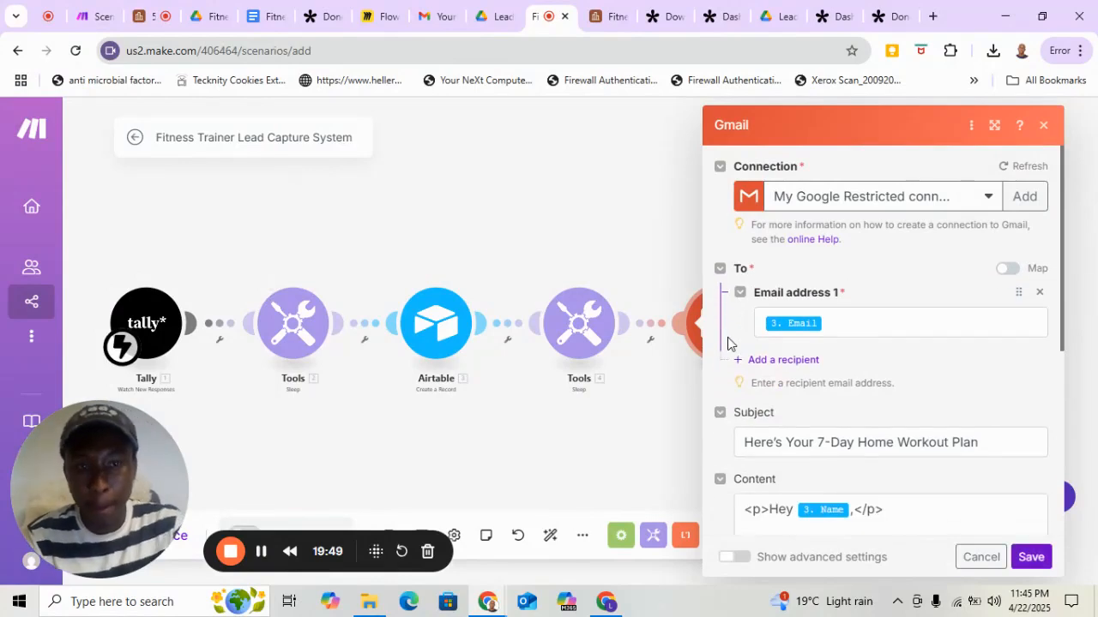
{"action": "left_click", "coordinate": [841, 326]}
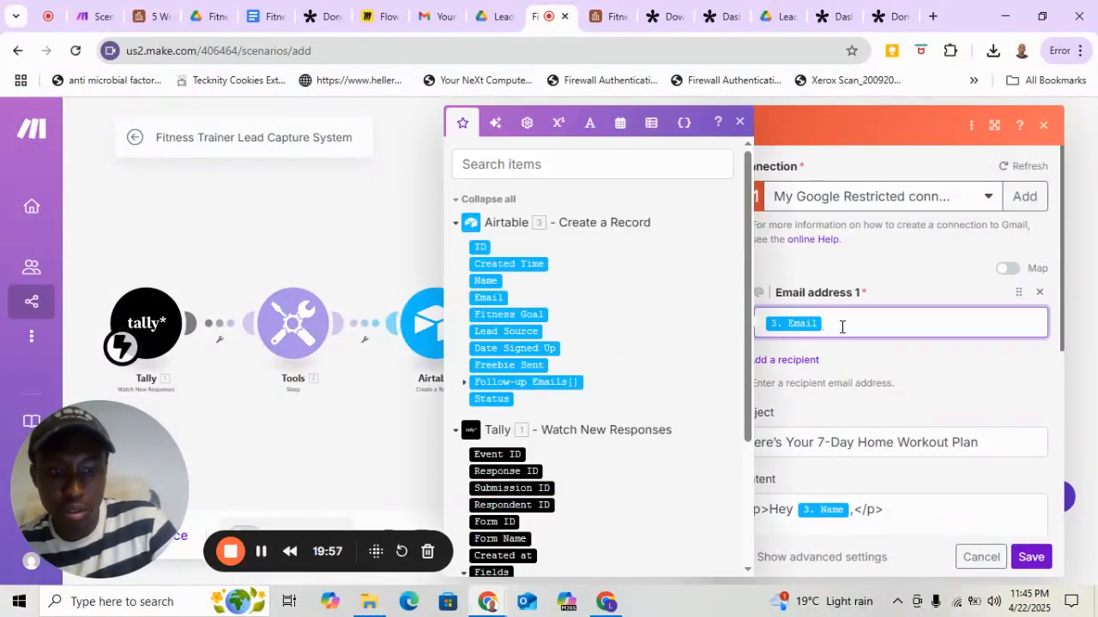
{"action": "key", "text": "BackSpace"}
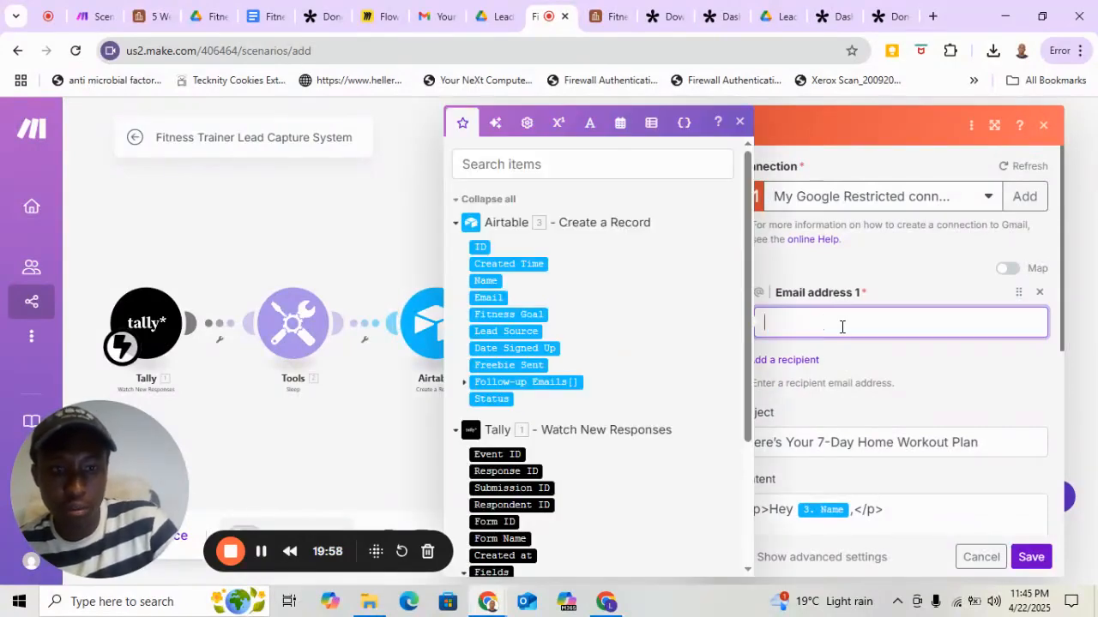
{"action": "left_click", "coordinate": [842, 508]}
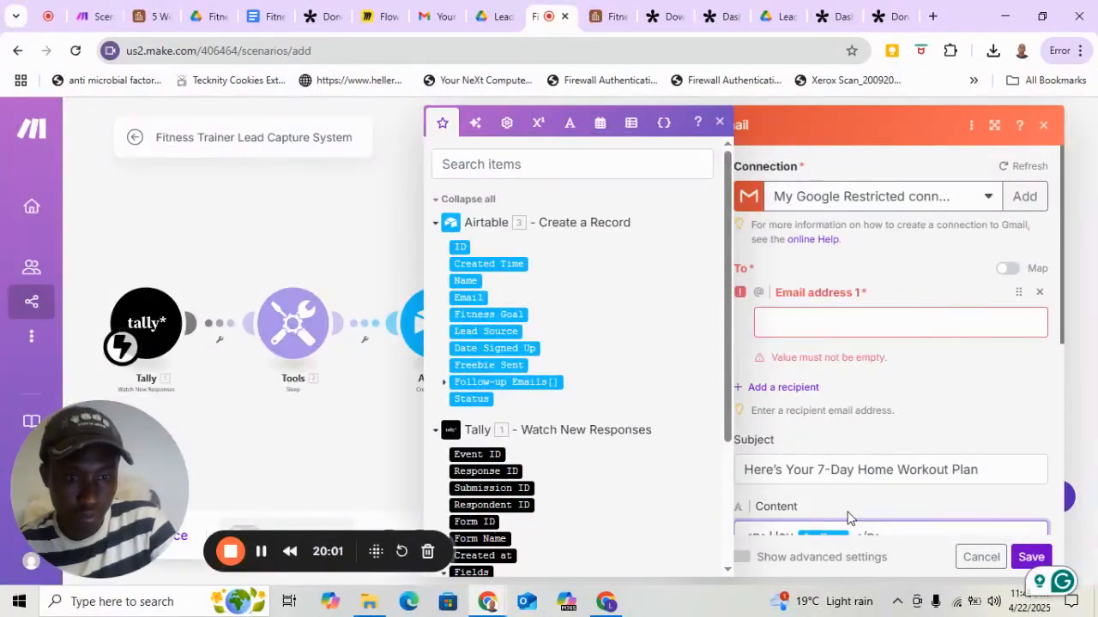
{"action": "left_click", "coordinate": [806, 322]}
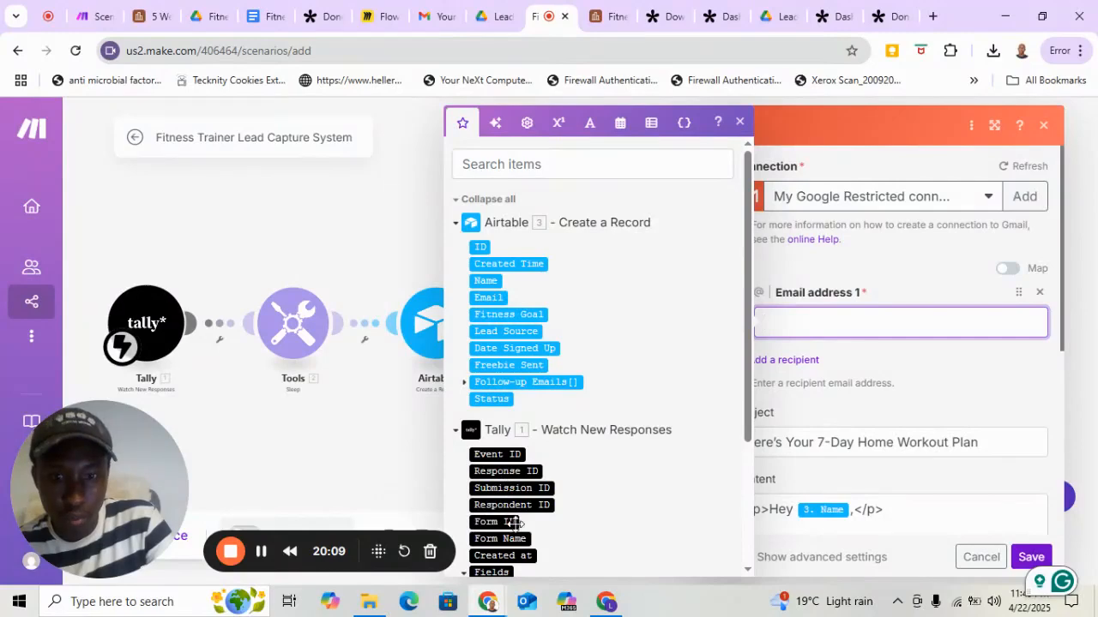
{"action": "left_click", "coordinate": [496, 299]}
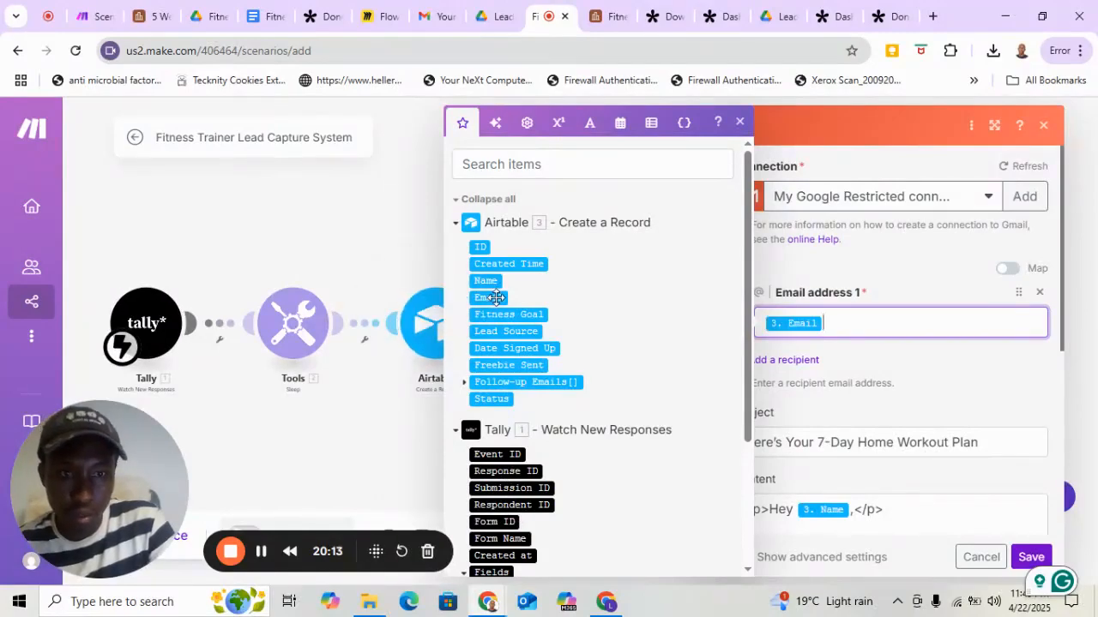
{"action": "scroll", "coordinate": [896, 375], "scroll_direction": "down", "scroll_amount": 2}
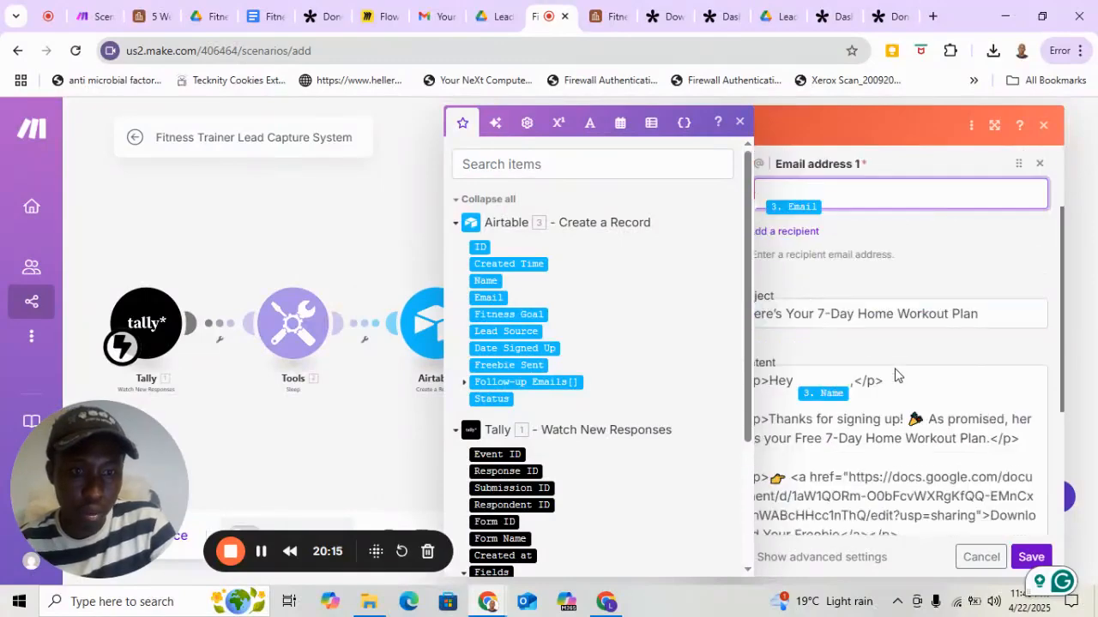
{"action": "left_click", "coordinate": [948, 296]}
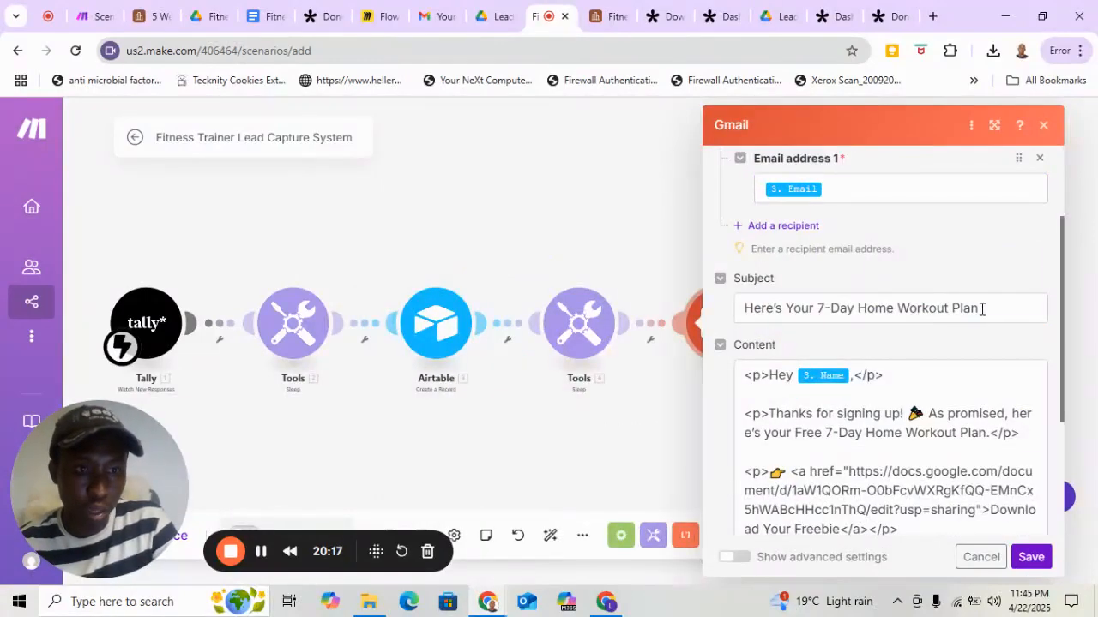
Replace the name placeholder after "Hey" in the email content with Name from the Airtable Create a Record module, keeping the comma.
{"action": "triple_click", "coordinate": [792, 311]}
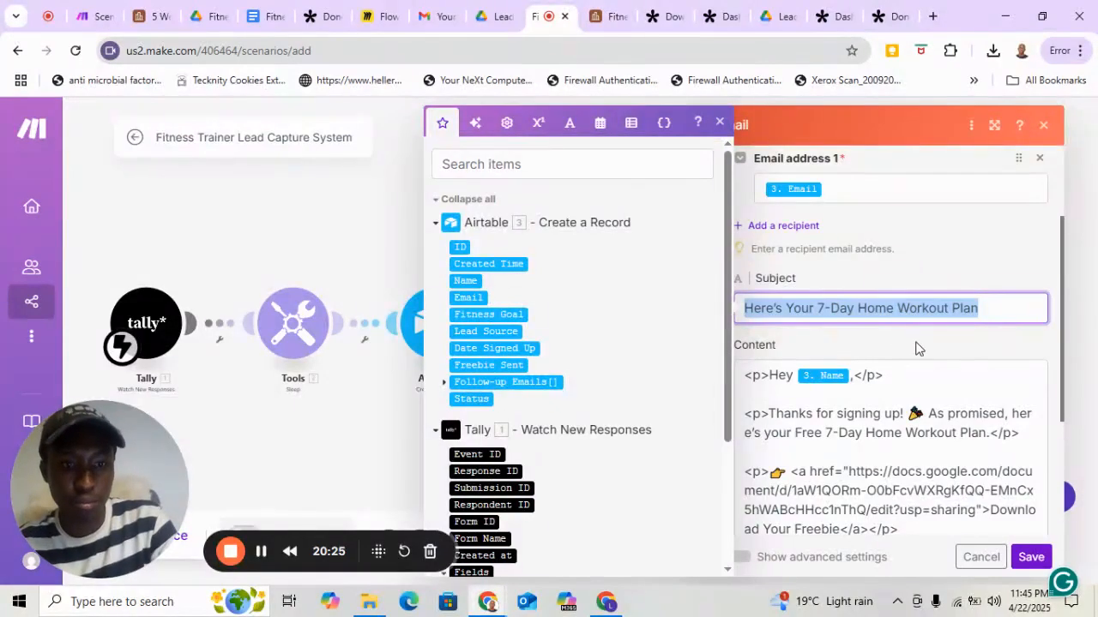
{"action": "scroll", "coordinate": [915, 347], "scroll_direction": "down", "scroll_amount": 1}
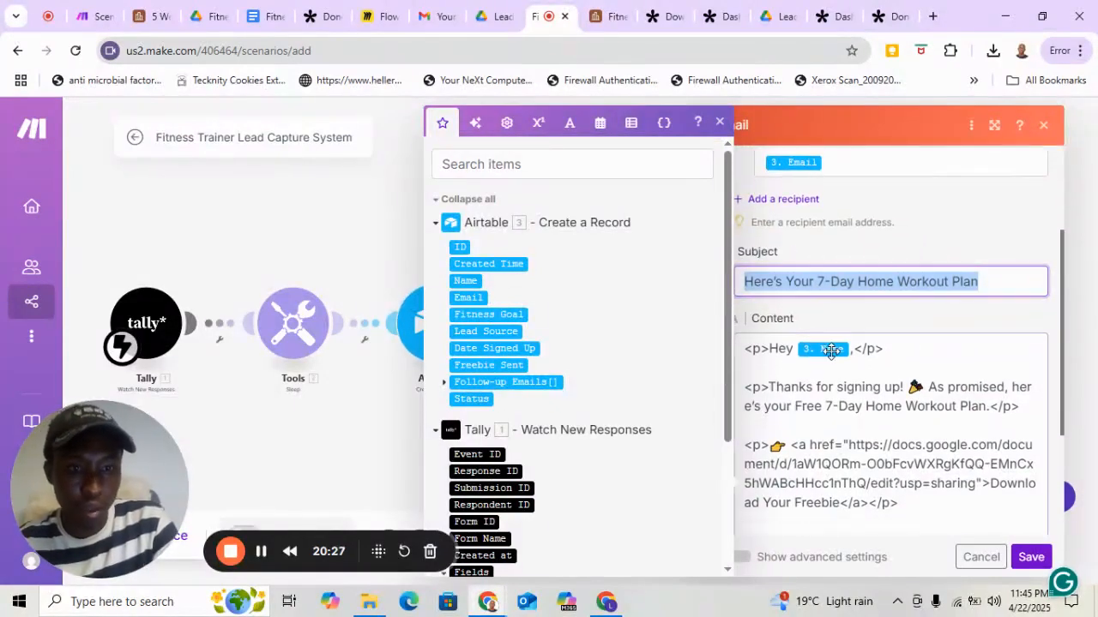
{"action": "left_click", "coordinate": [831, 351]}
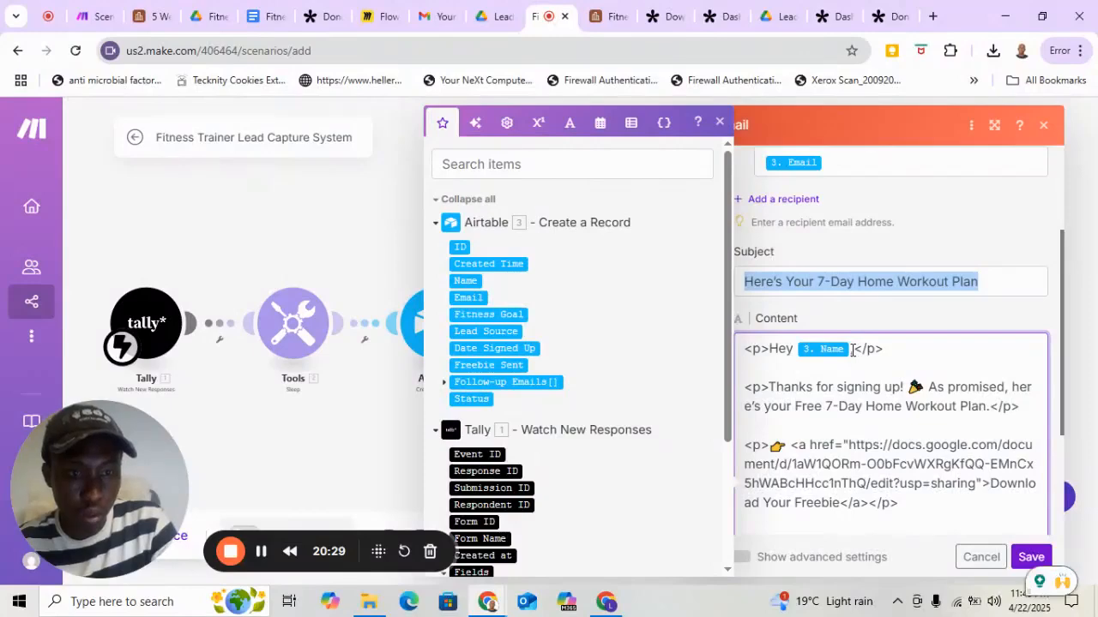
{"action": "left_click", "coordinate": [852, 350]}
{"action": "key", "text": "BackSpace"}
{"action": "type", "text": ","}
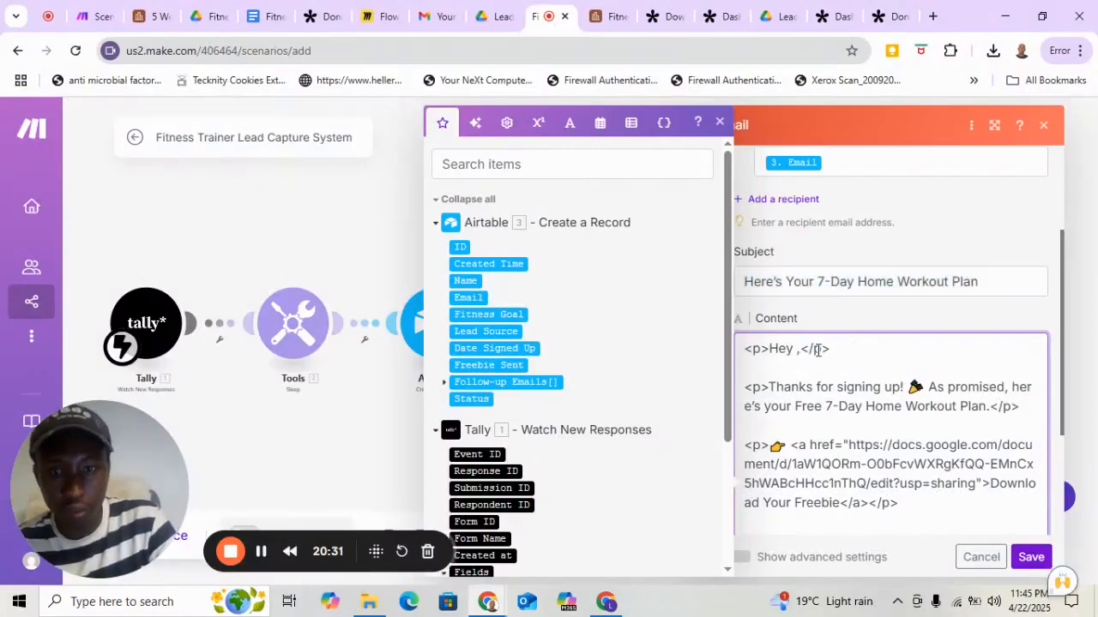
{"action": "left_click", "coordinate": [471, 280]}
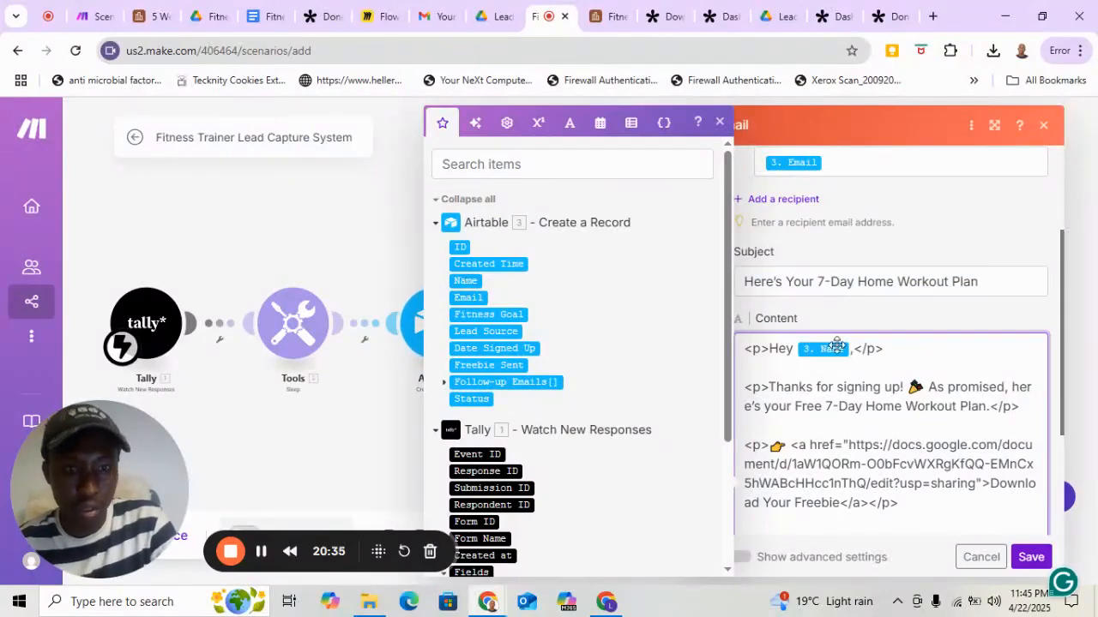
{"action": "left_click", "coordinate": [718, 125]}
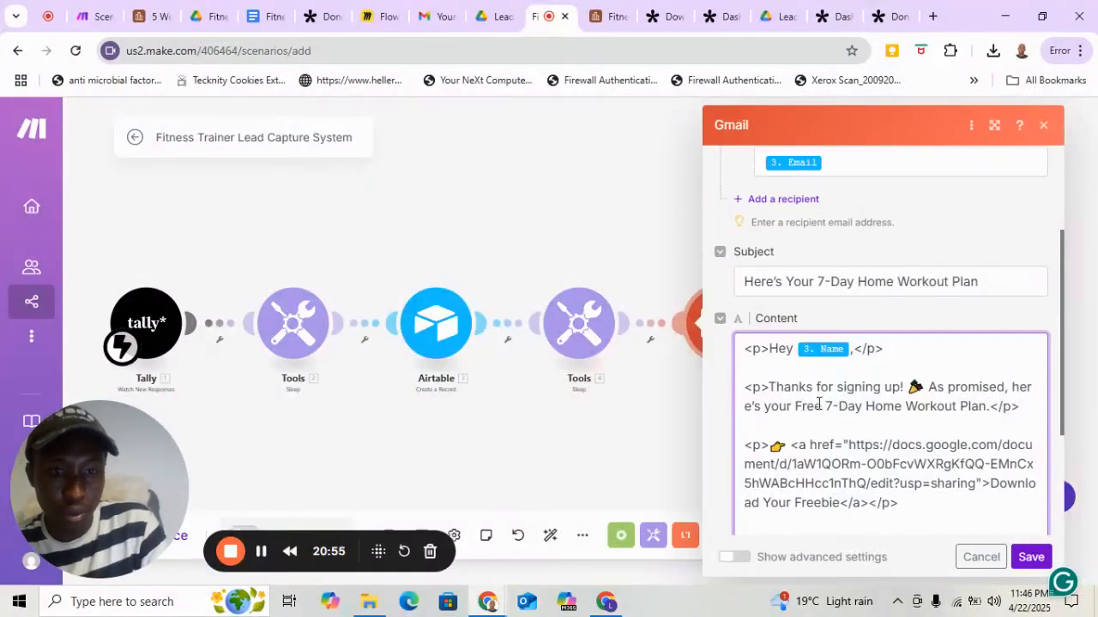
Examine the email content's greeting, HTML paragraph tags, thank-you sentence, freebie document link, closing line and signature.
{"action": "left_click_drag", "start_coordinate": [769, 349], "coordinate": [837, 349]}
{"action": "left_click", "coordinate": [765, 349]}
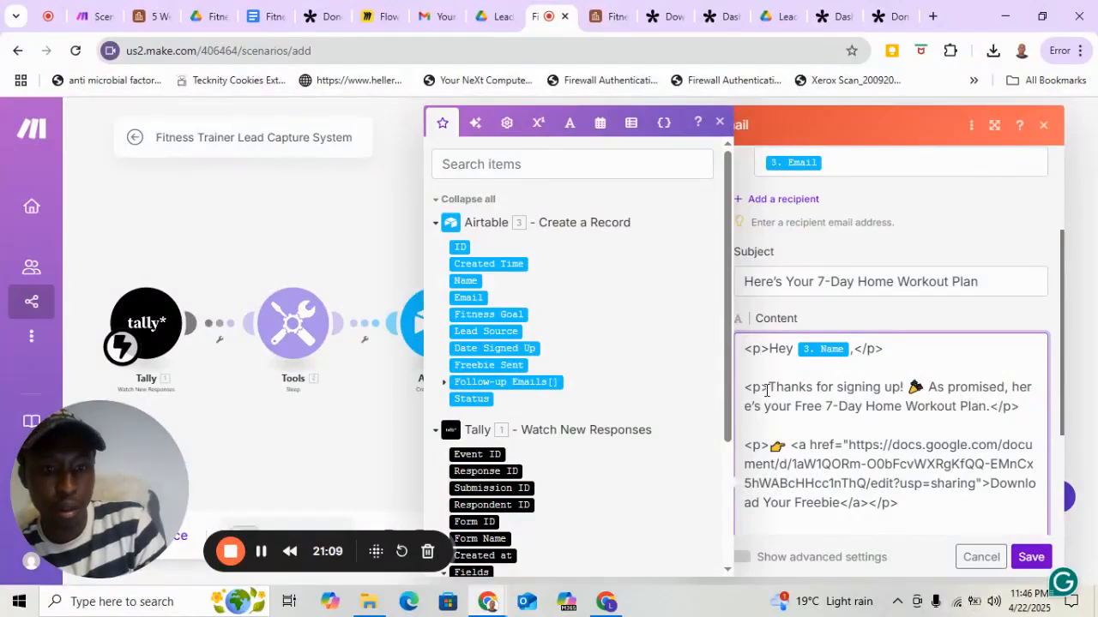
{"action": "left_click_drag", "start_coordinate": [768, 388], "coordinate": [744, 387]}
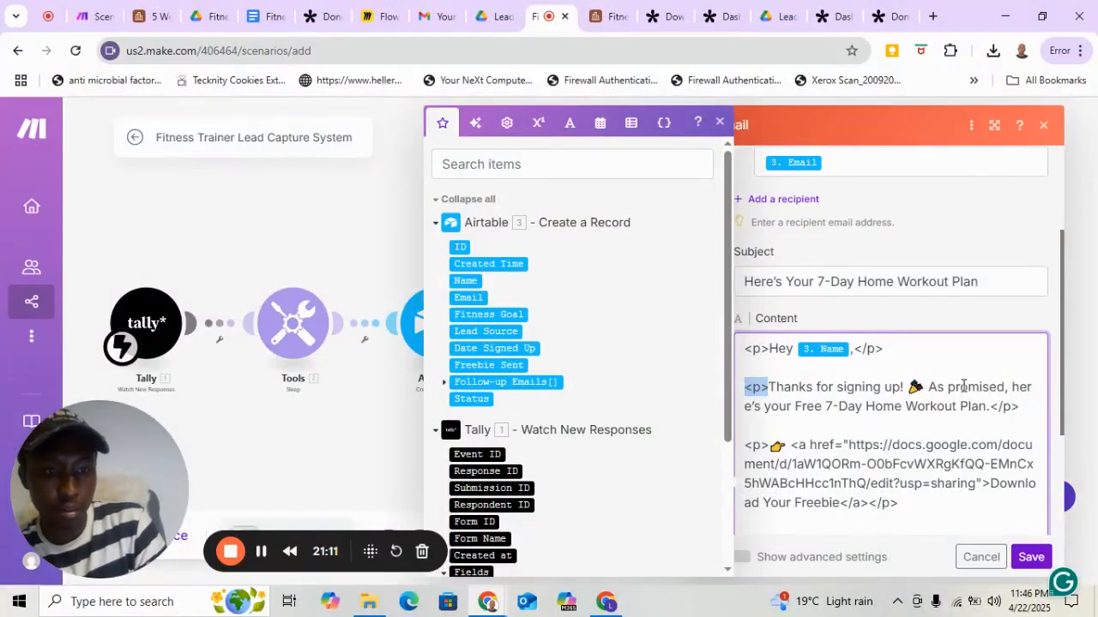
{"action": "left_click_drag", "start_coordinate": [1021, 407], "coordinate": [992, 409]}
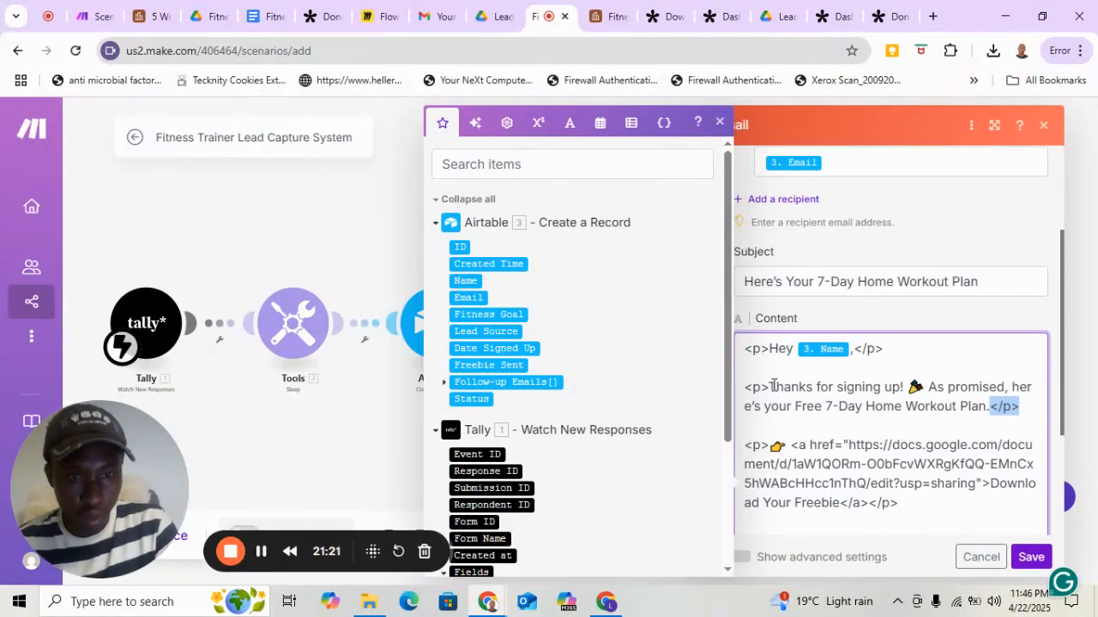
{"action": "left_click_drag", "start_coordinate": [772, 386], "coordinate": [991, 410]}
{"action": "scroll", "coordinate": [938, 432], "scroll_direction": "down", "scroll_amount": 2}
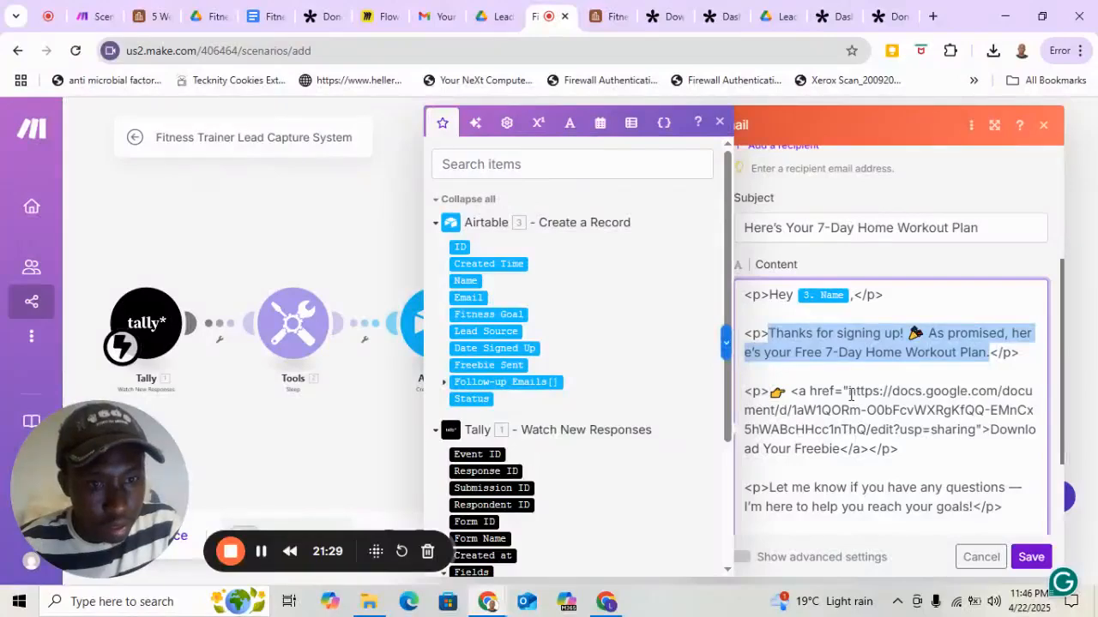
{"action": "left_click_drag", "start_coordinate": [850, 390], "coordinate": [976, 433]}
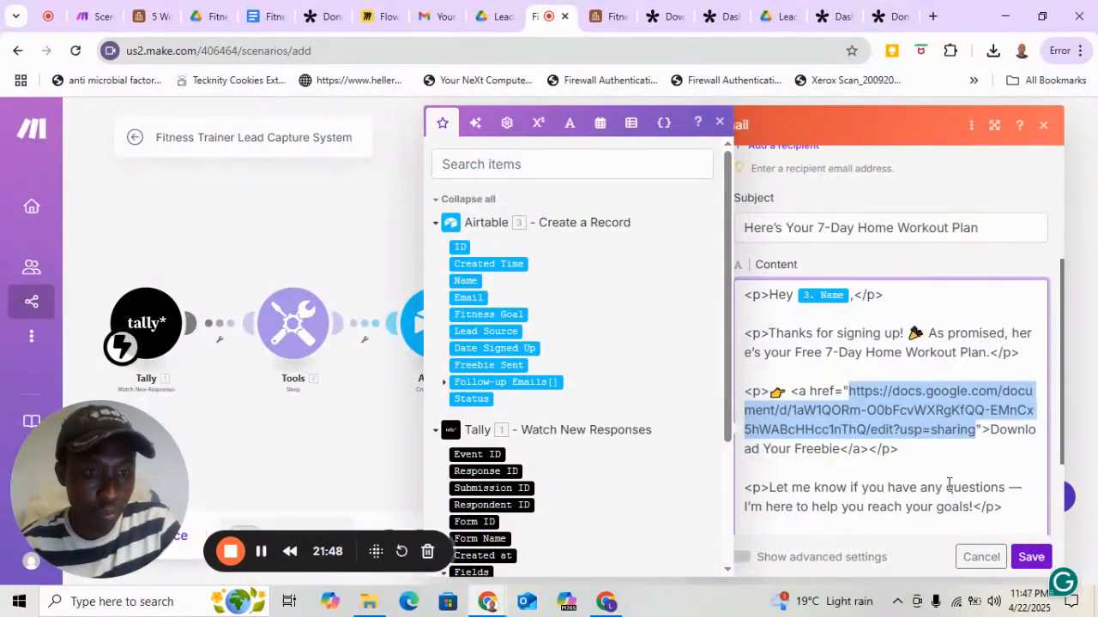
{"action": "scroll", "coordinate": [949, 485], "scroll_direction": "down", "scroll_amount": 1}
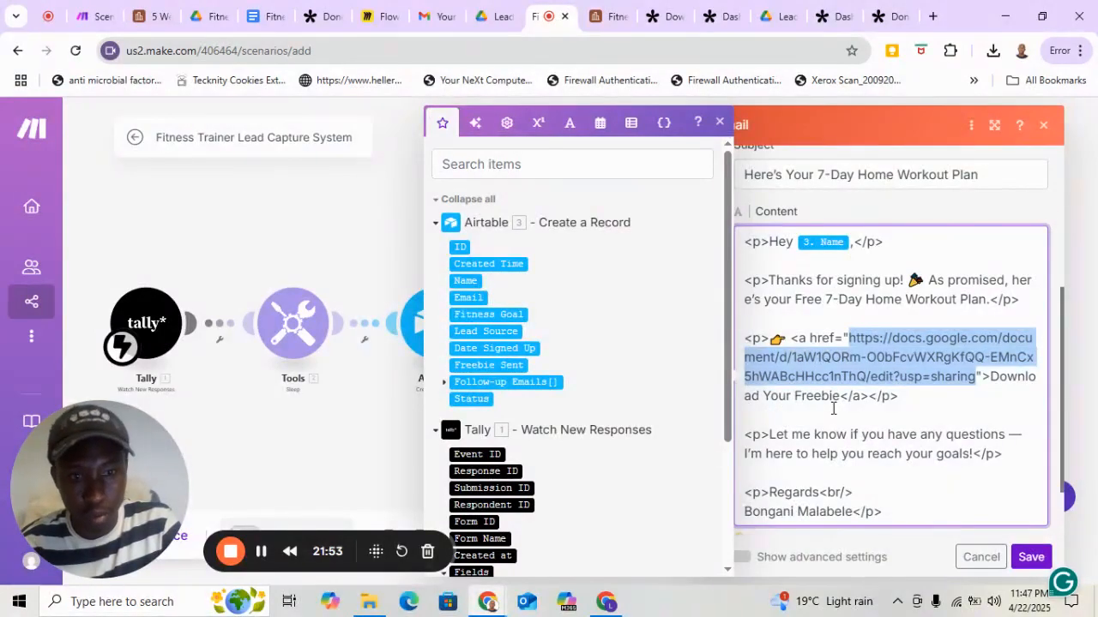
{"action": "scroll", "coordinate": [832, 410], "scroll_direction": "down", "scroll_amount": 2}
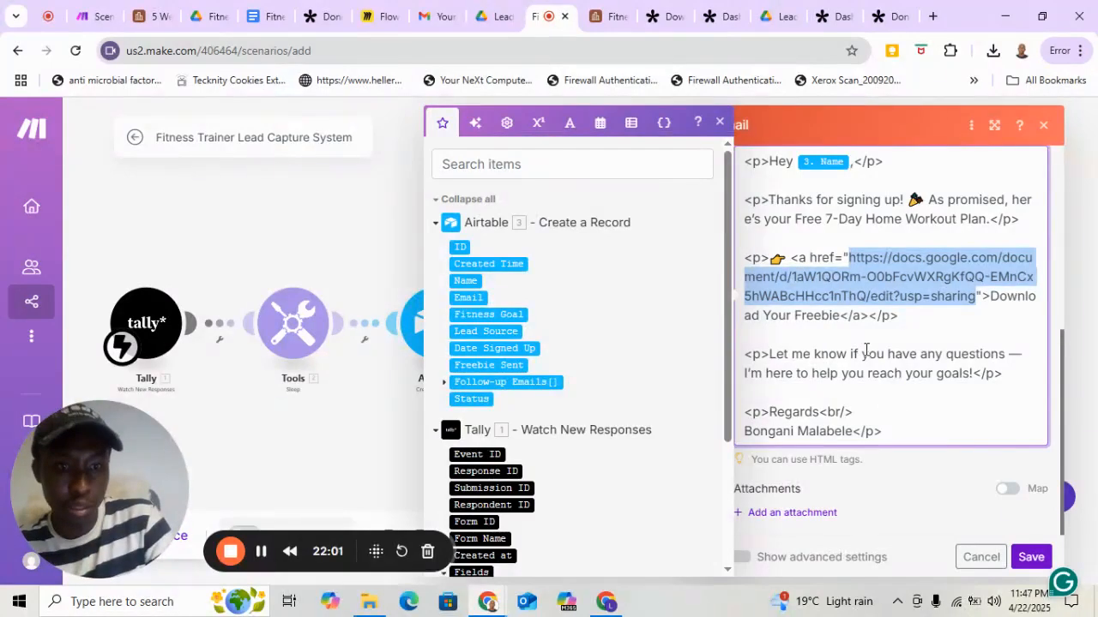
{"action": "scroll", "coordinate": [866, 352], "scroll_direction": "up", "scroll_amount": 3}
{"action": "scroll", "coordinate": [871, 351], "scroll_direction": "down", "scroll_amount": 2}
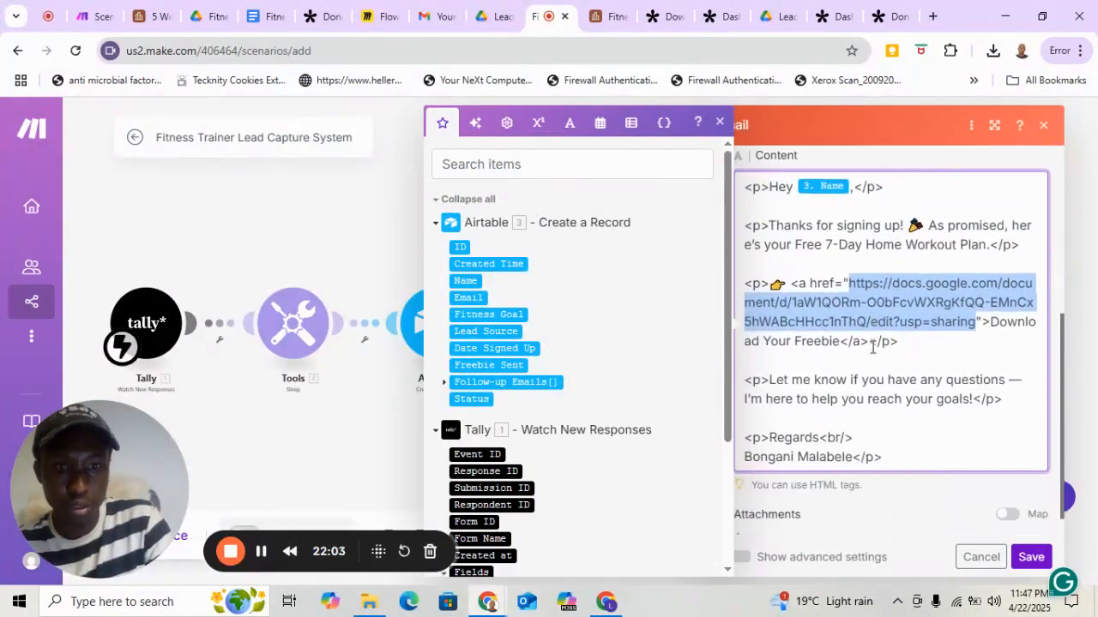
{"action": "scroll", "coordinate": [873, 347], "scroll_direction": "down", "scroll_amount": 1}
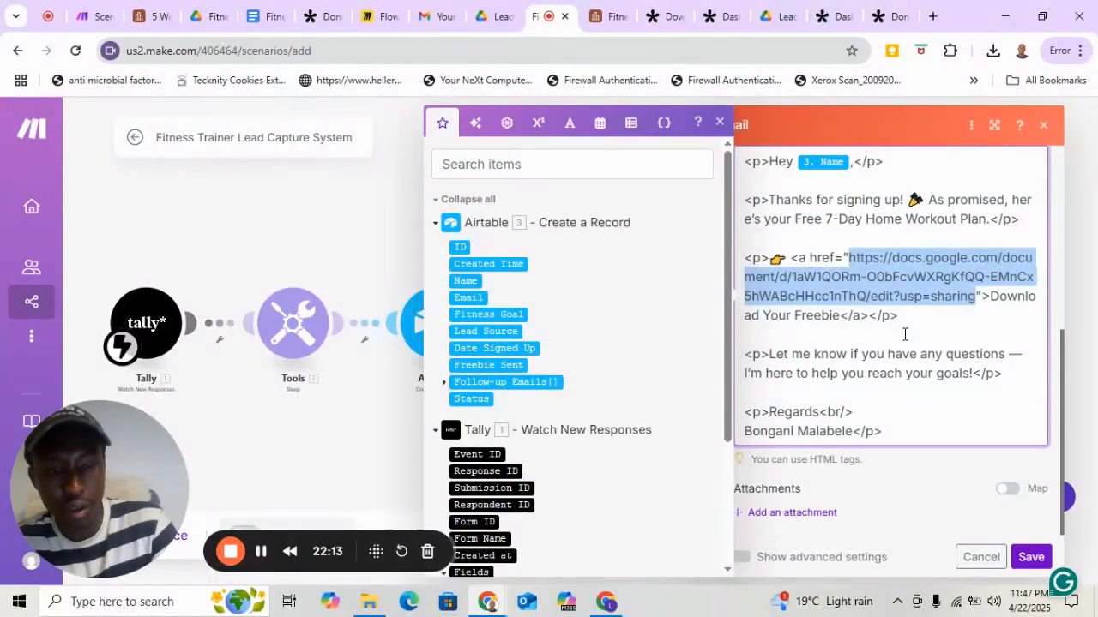
{"action": "scroll", "coordinate": [905, 334], "scroll_direction": "up", "scroll_amount": 1}
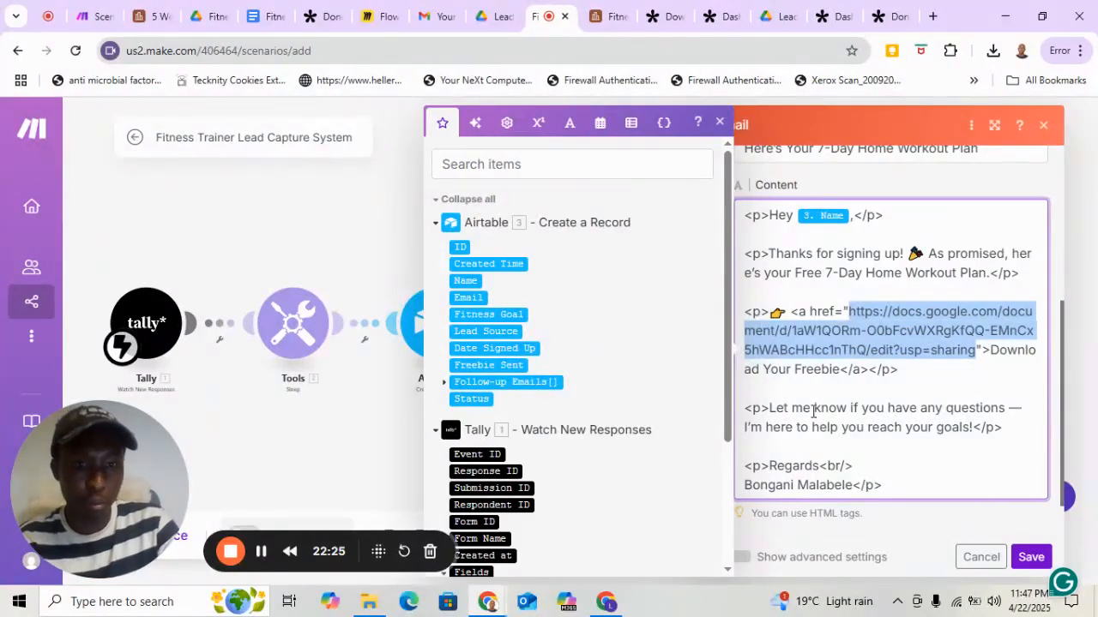
{"action": "scroll", "coordinate": [815, 410], "scroll_direction": "down", "scroll_amount": 1}
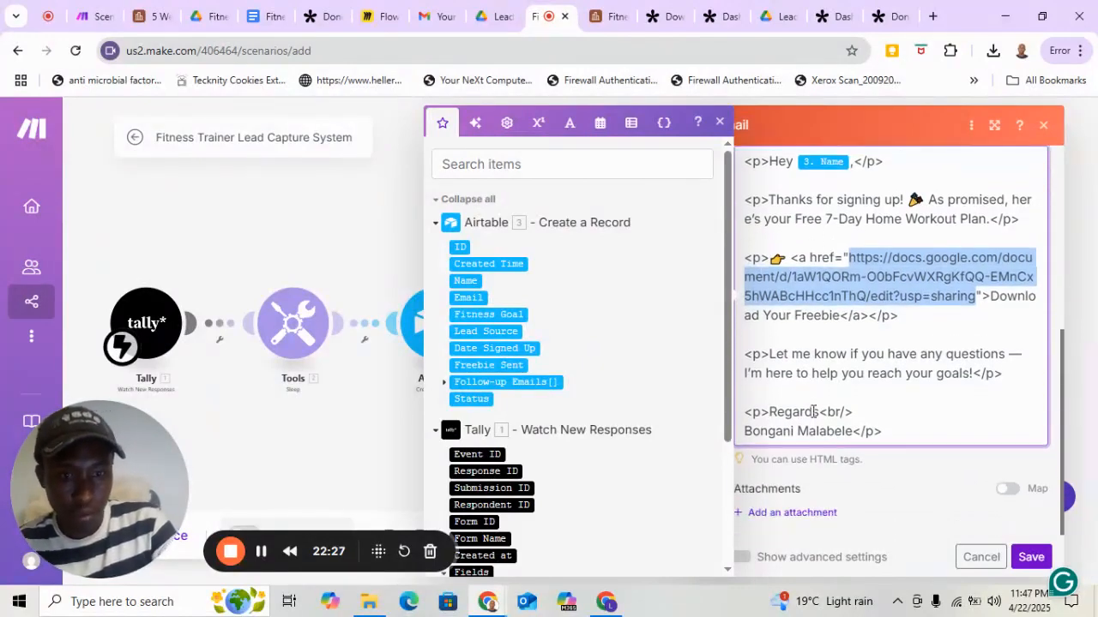
{"action": "scroll", "coordinate": [858, 477], "scroll_direction": "up", "scroll_amount": 5}
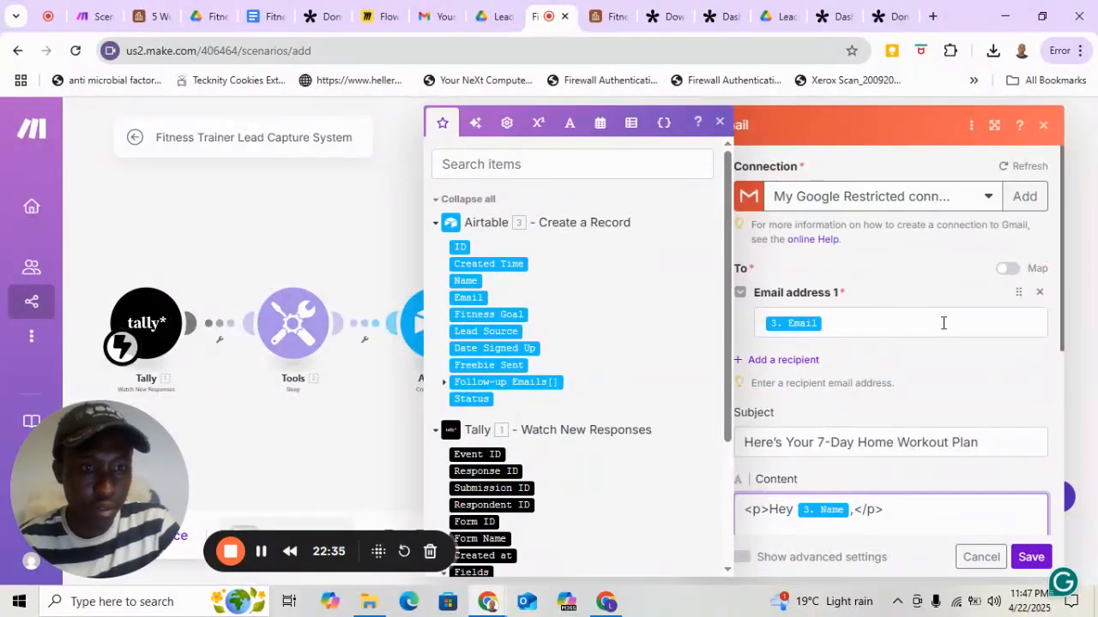
Add a Google connection to the Gmail module by signing in with the business Google account and allowing Make access to Gmail.
{"action": "left_click", "coordinate": [1024, 199]}
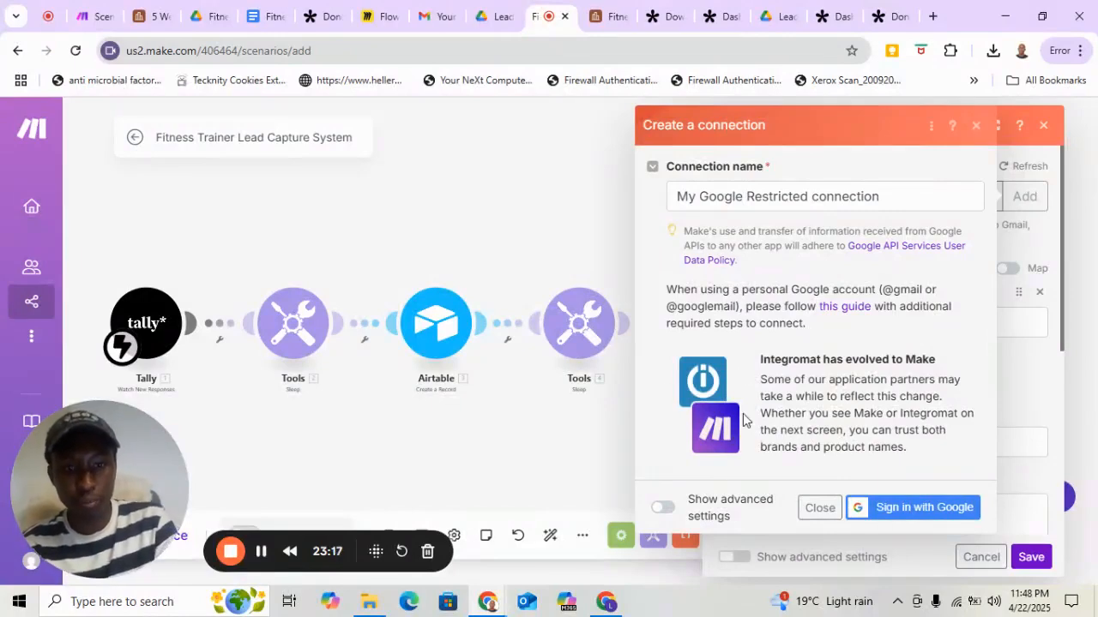
{"action": "left_click", "coordinate": [922, 513]}
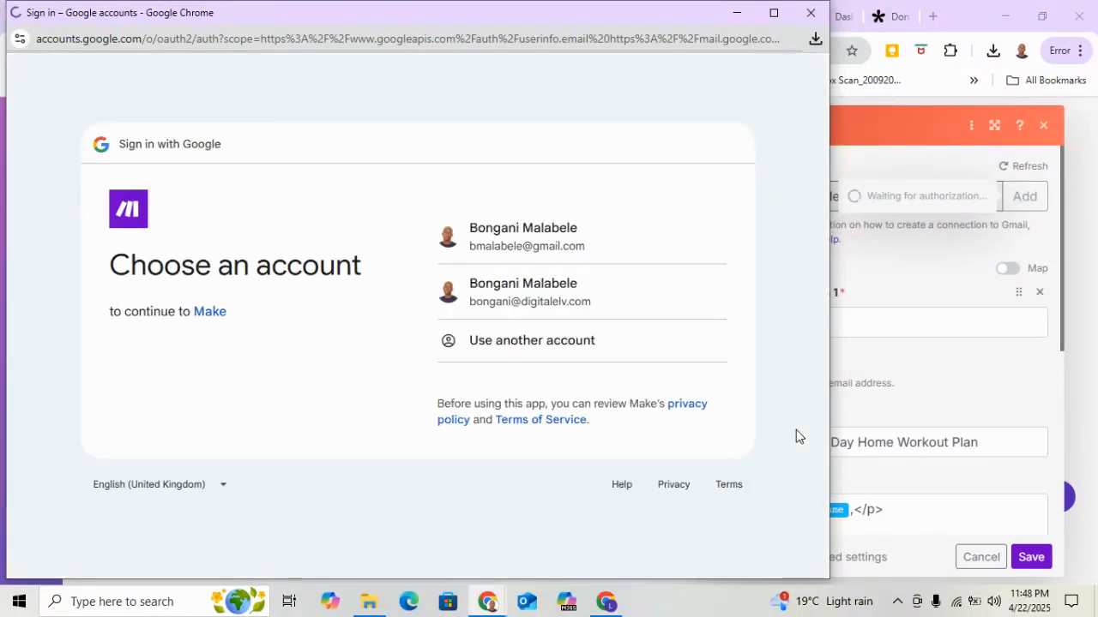
{"action": "left_click", "coordinate": [528, 301]}
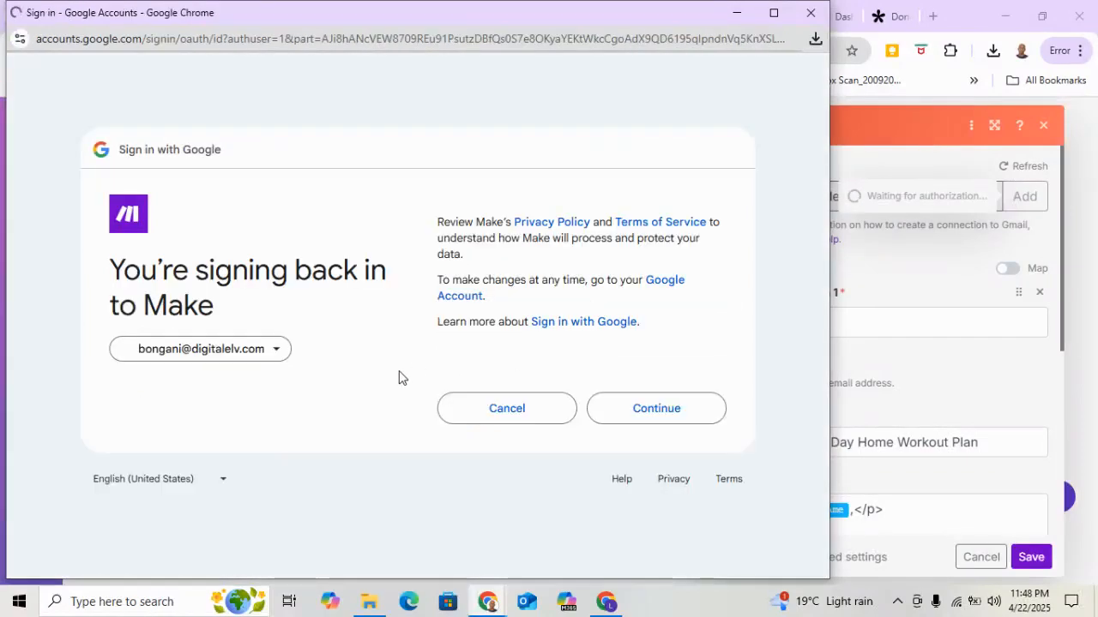
{"action": "left_click", "coordinate": [650, 415]}
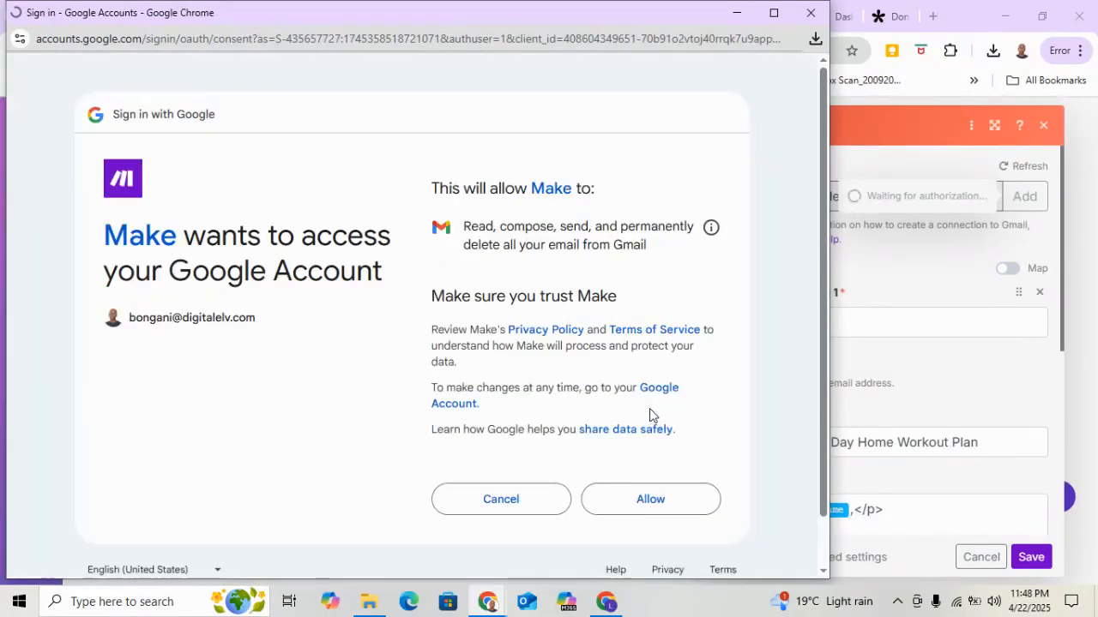
{"action": "left_click", "coordinate": [660, 504]}
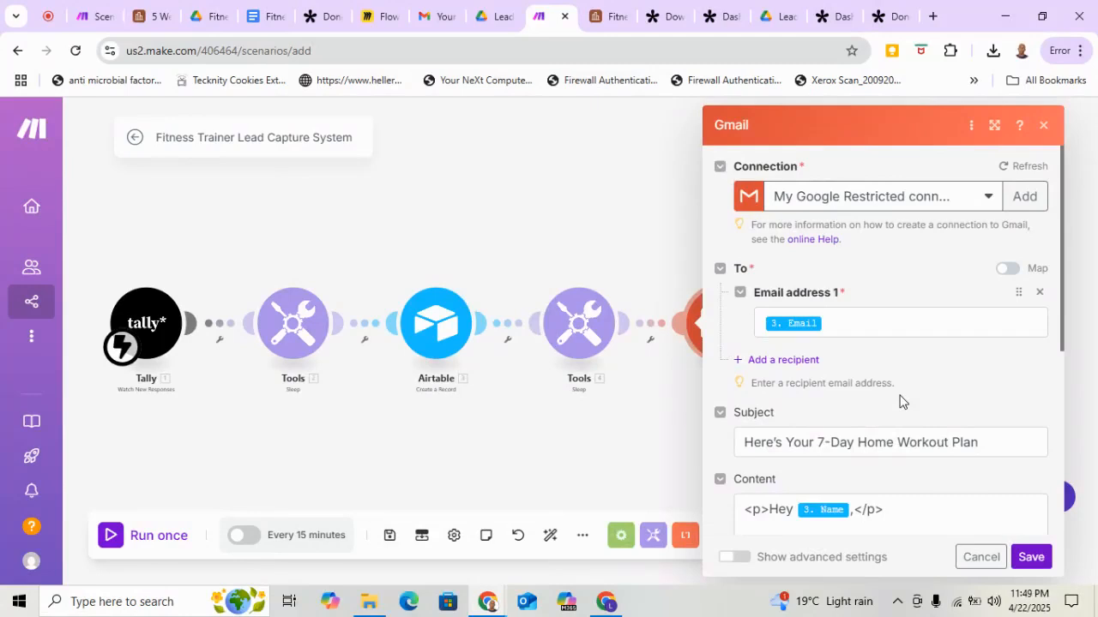
Check the recipient, subject and content of the Gmail Send an Email module and save it.
{"action": "scroll", "coordinate": [901, 402], "scroll_direction": "down", "scroll_amount": 3}
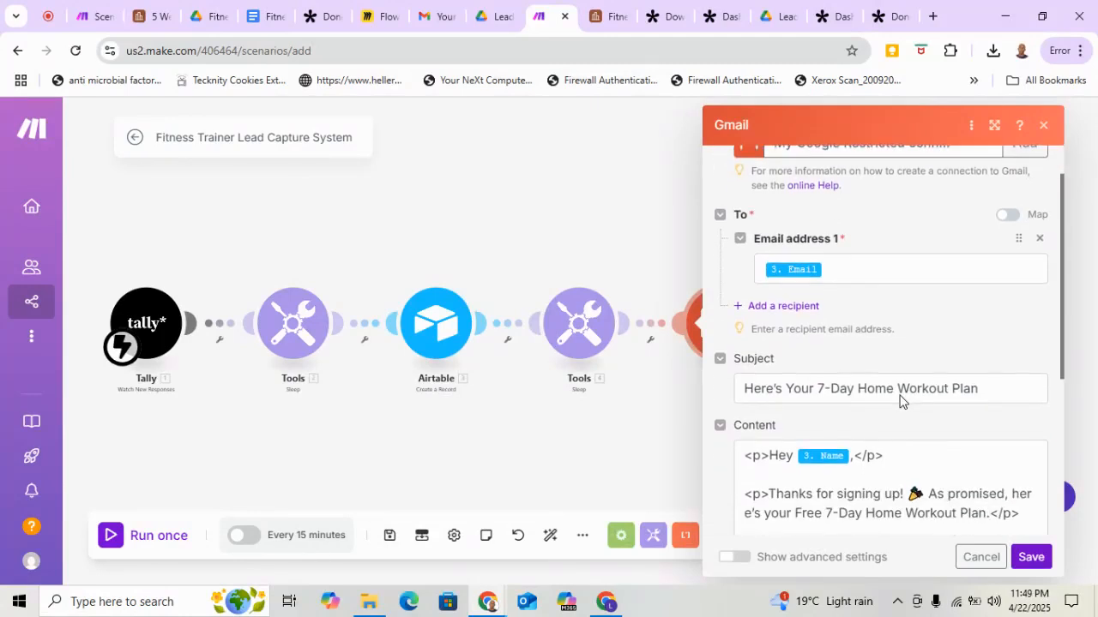
{"action": "scroll", "coordinate": [900, 395], "scroll_direction": "down", "scroll_amount": 3}
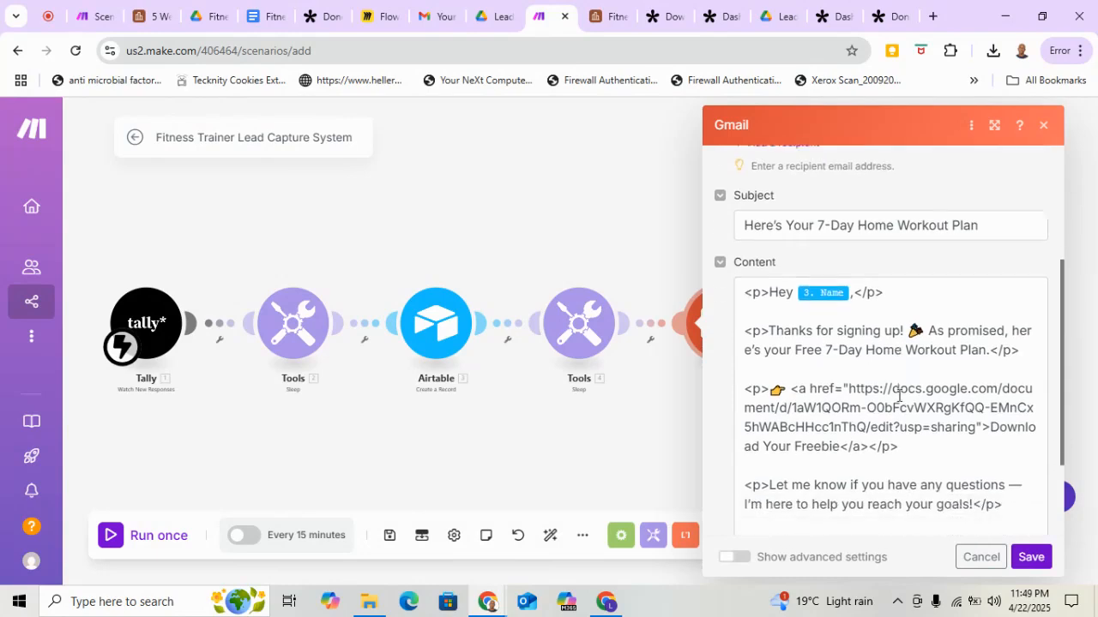
{"action": "left_click", "coordinate": [1032, 557]}
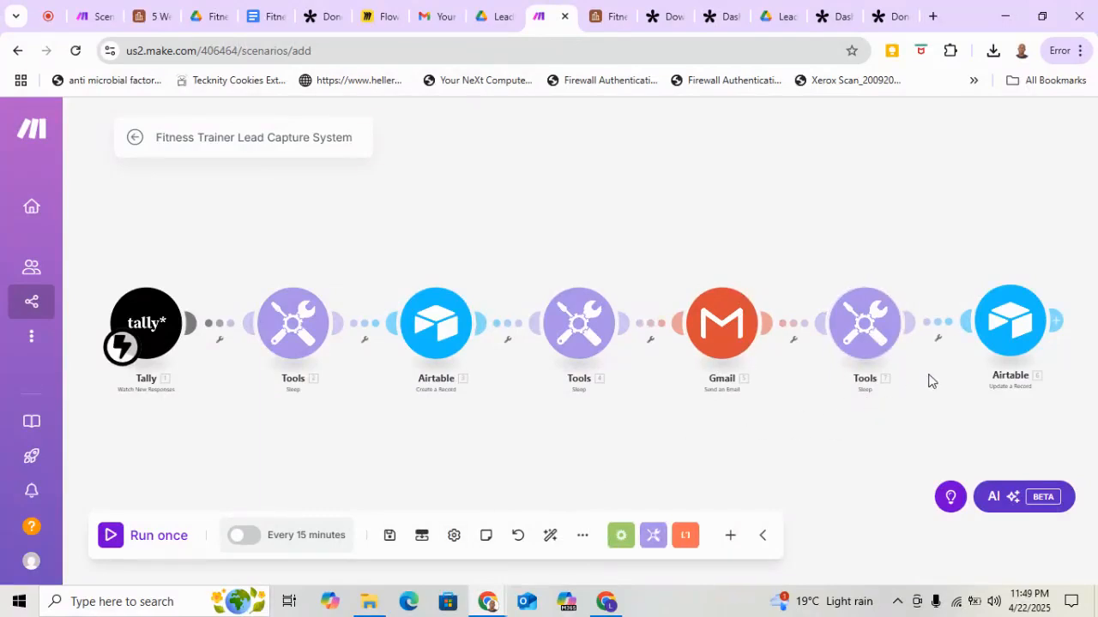
Set the delay of the Sleep module between Gmail and the Airtable Update a Record module to 15 seconds and save it.
{"action": "left_click", "coordinate": [877, 339]}
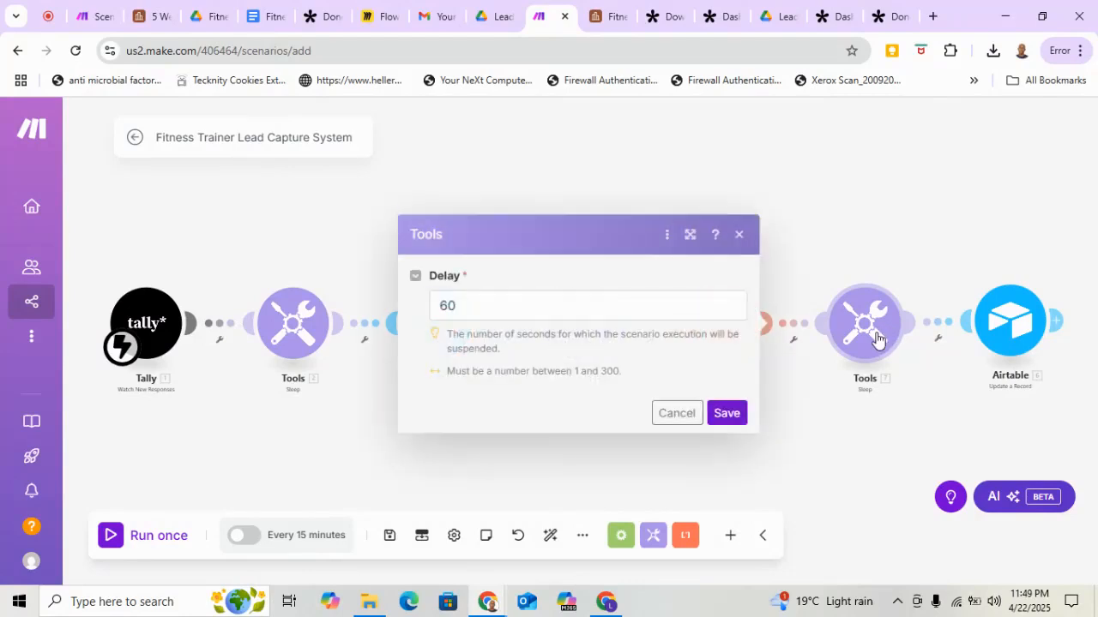
{"action": "left_click", "coordinate": [463, 307]}
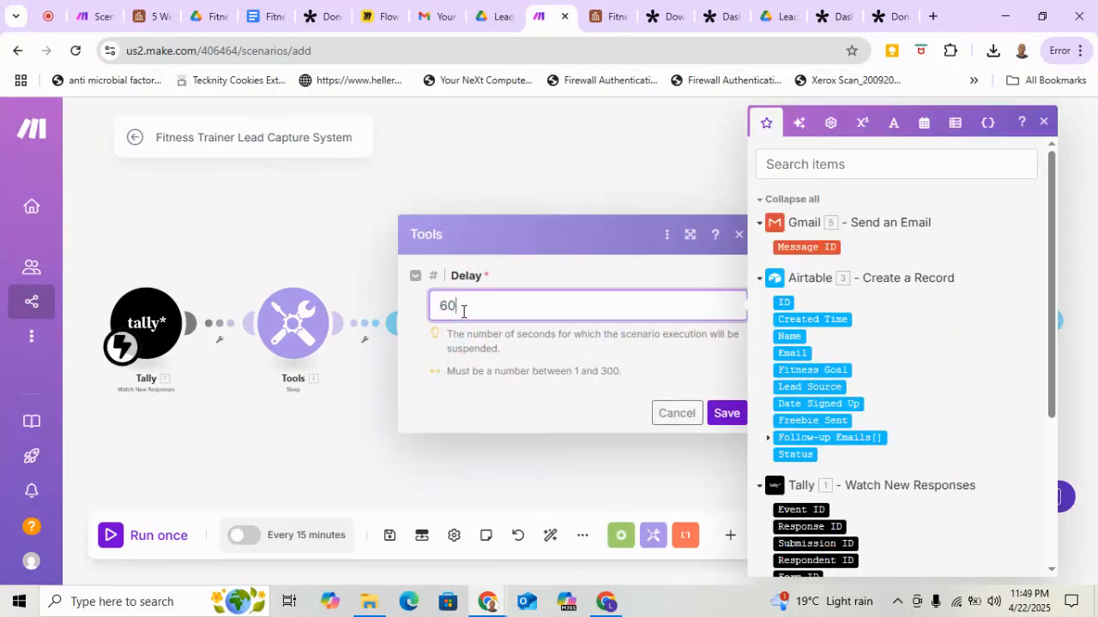
{"action": "key", "text": "BackSpace"}
{"action": "key", "text": "BackSpace"}
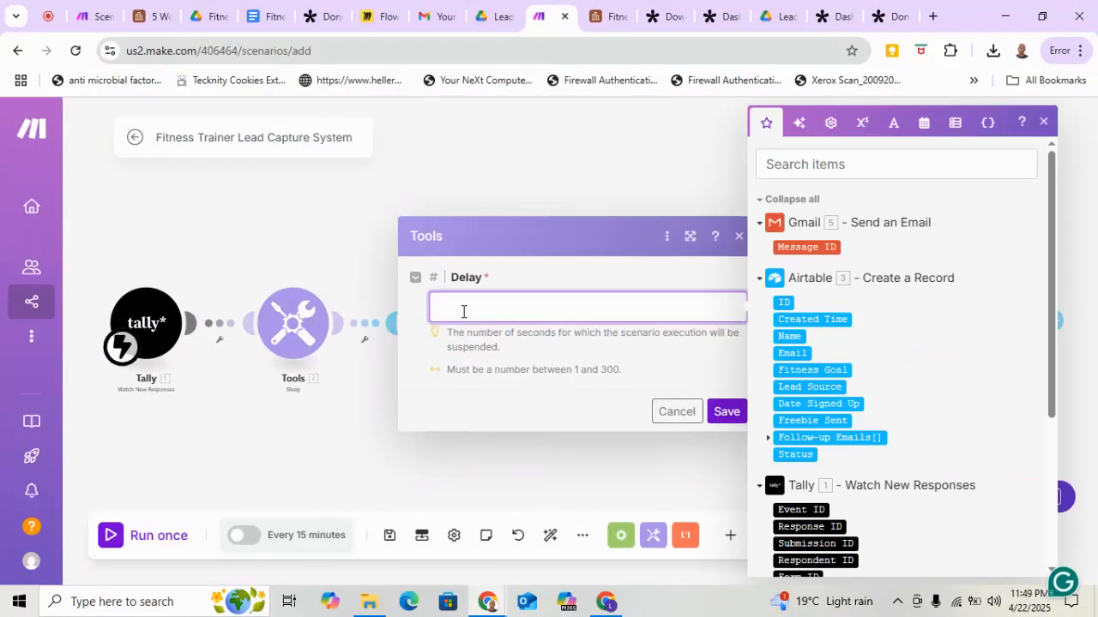
{"action": "type", "text": "15"}
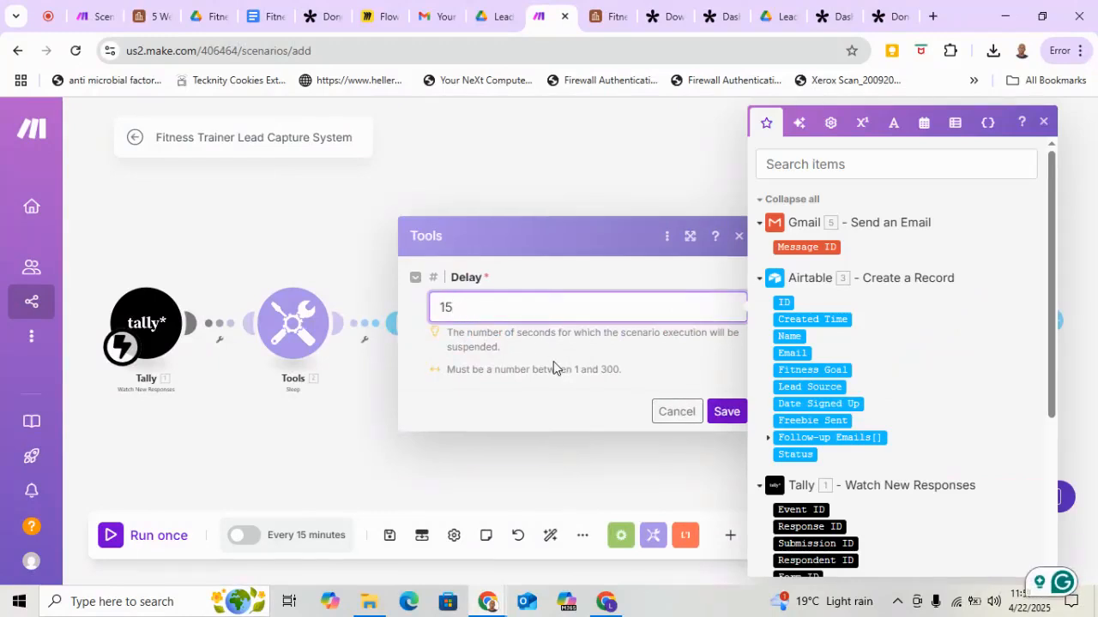
{"action": "left_click", "coordinate": [726, 419]}
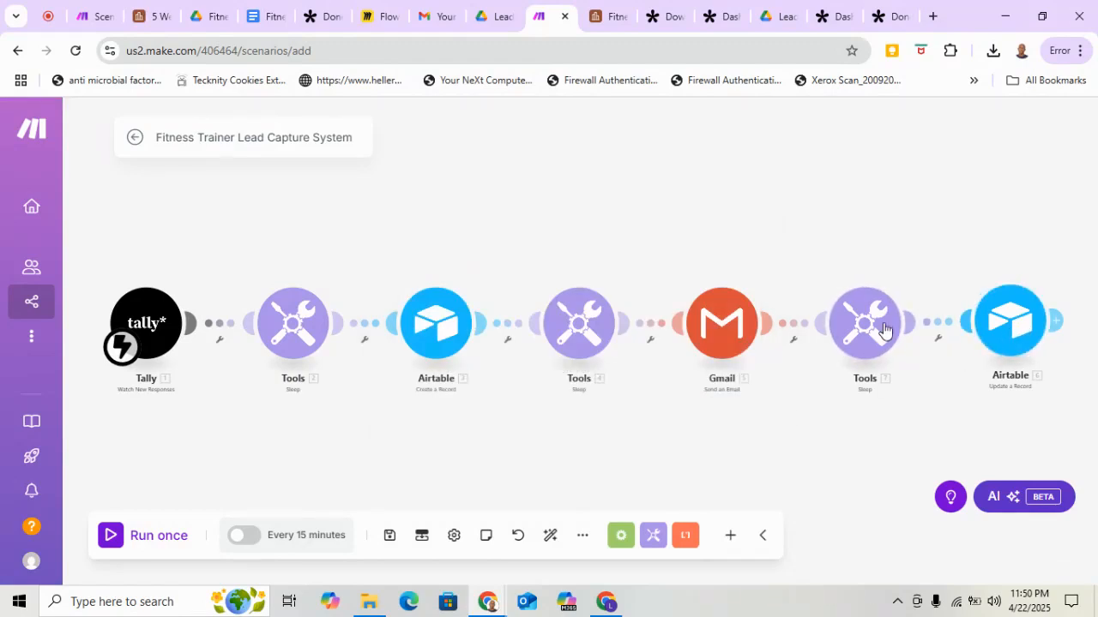
Open the settings of the Airtable Update a Record module at the end of the scenario.
{"action": "left_click", "coordinate": [1013, 326]}
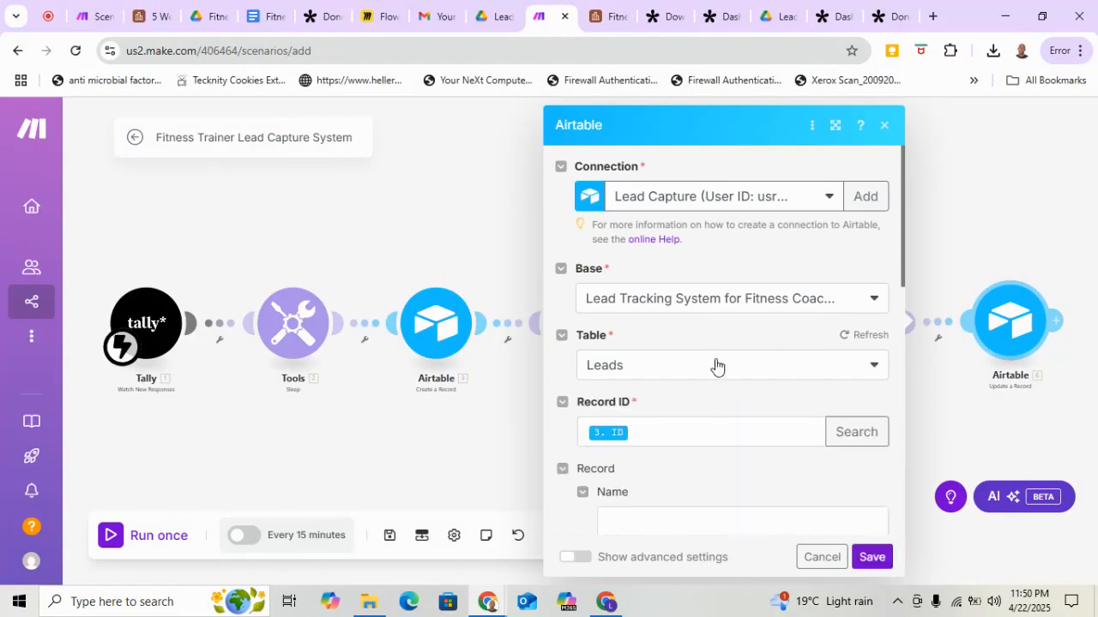
{"action": "scroll", "coordinate": [713, 365], "scroll_direction": "down", "scroll_amount": 2}
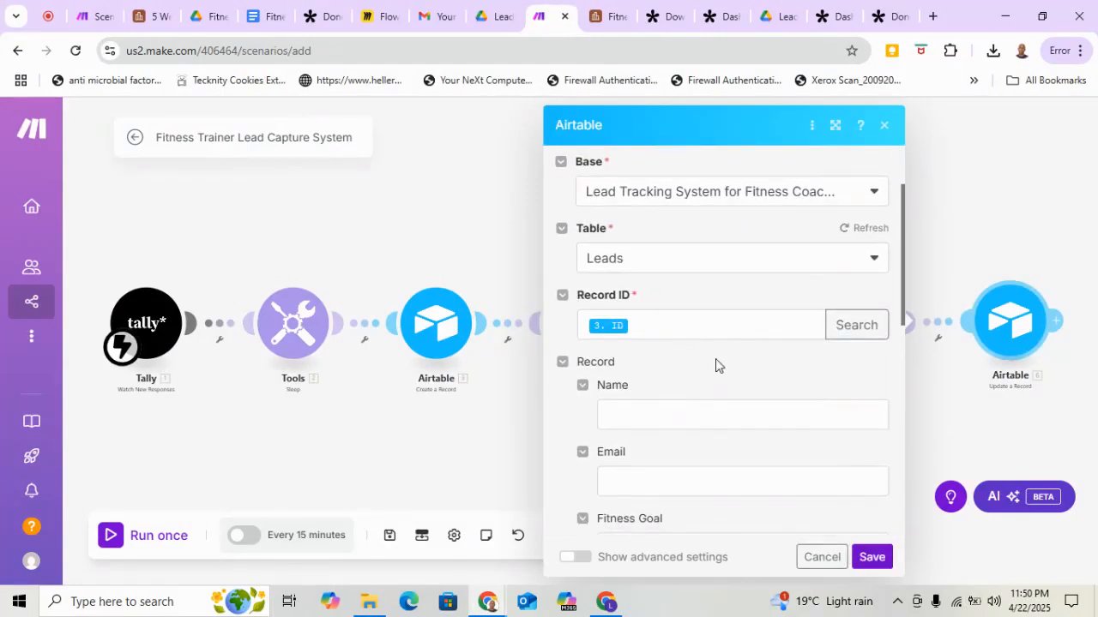
{"action": "scroll", "coordinate": [715, 358], "scroll_direction": "up", "scroll_amount": 2}
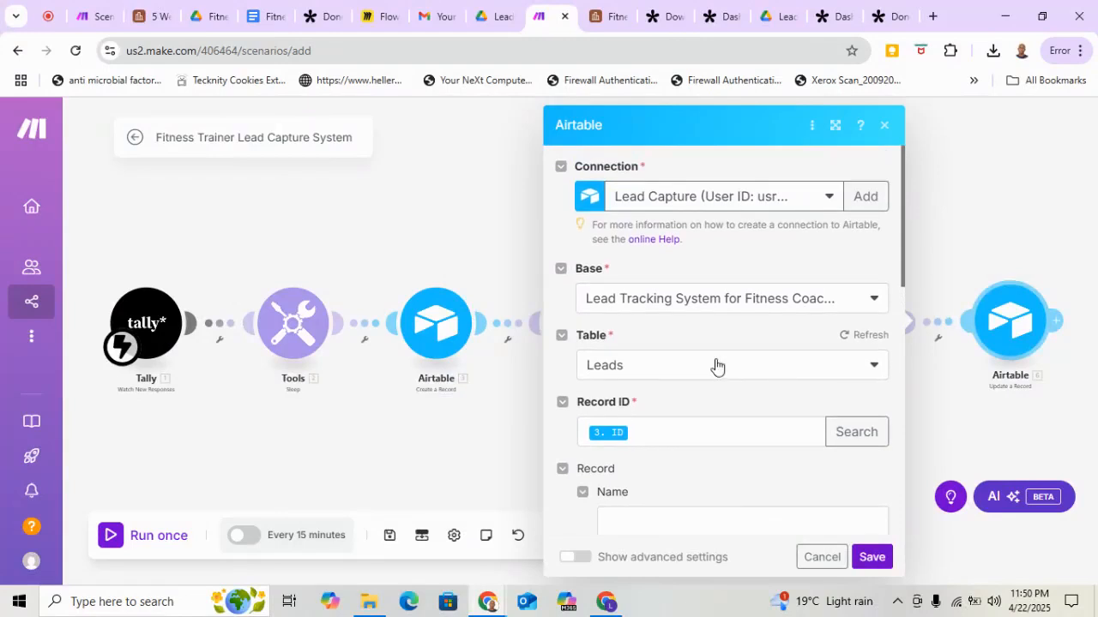
Check the available Airtable connection types and the saved connections, keeping the Lead Capture connection.
{"action": "left_click", "coordinate": [863, 201]}
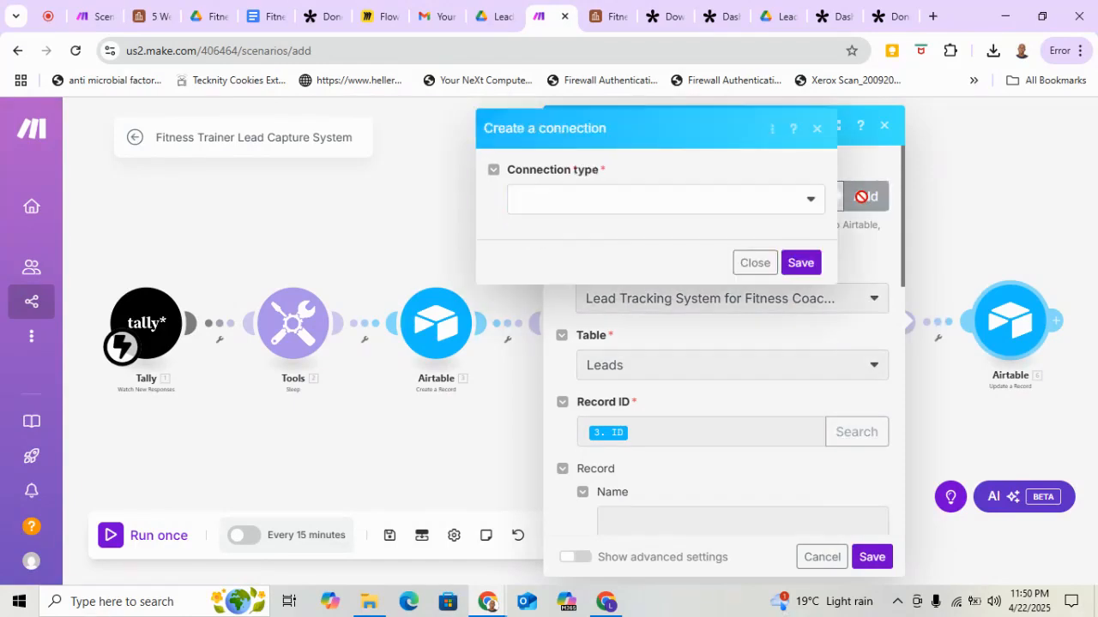
{"action": "left_click", "coordinate": [810, 204]}
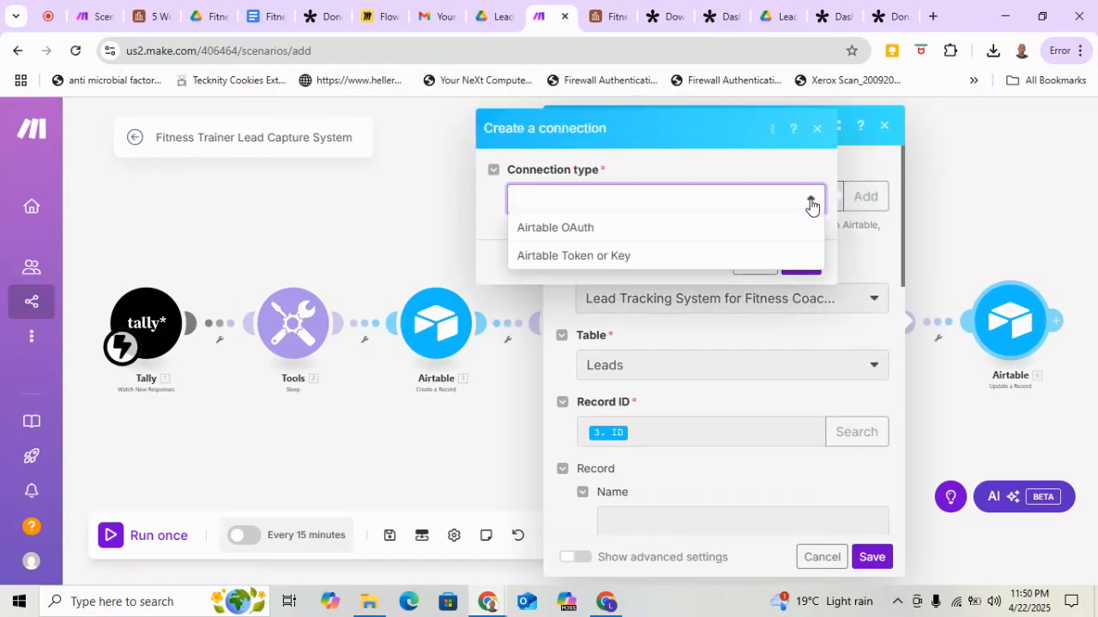
{"action": "left_click", "coordinate": [819, 134]}
{"action": "left_click", "coordinate": [819, 134]}
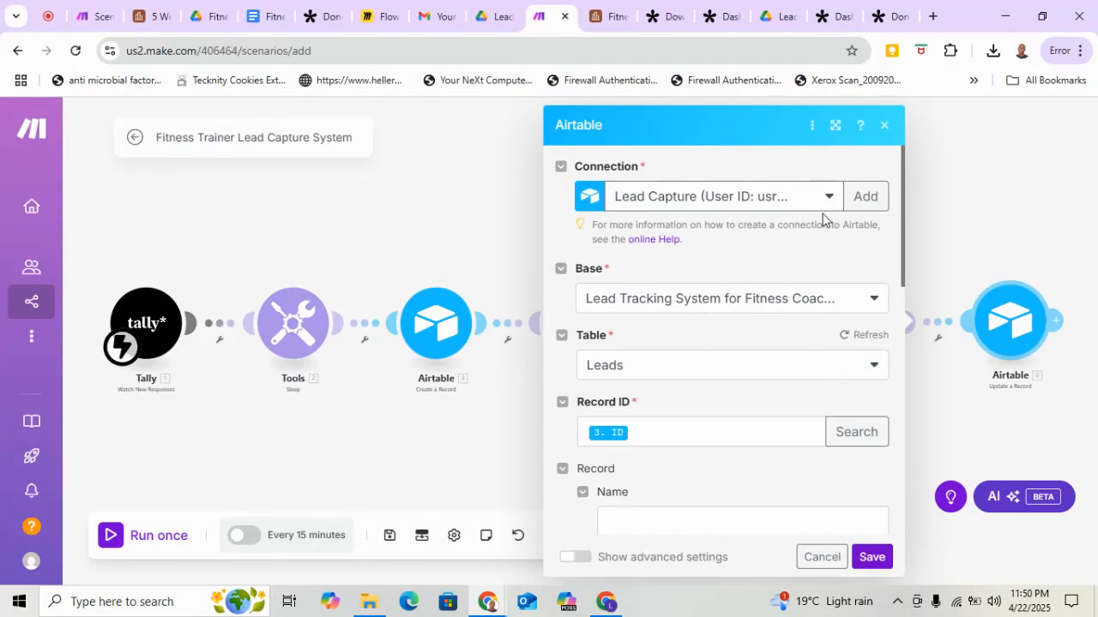
{"action": "left_click", "coordinate": [830, 199]}
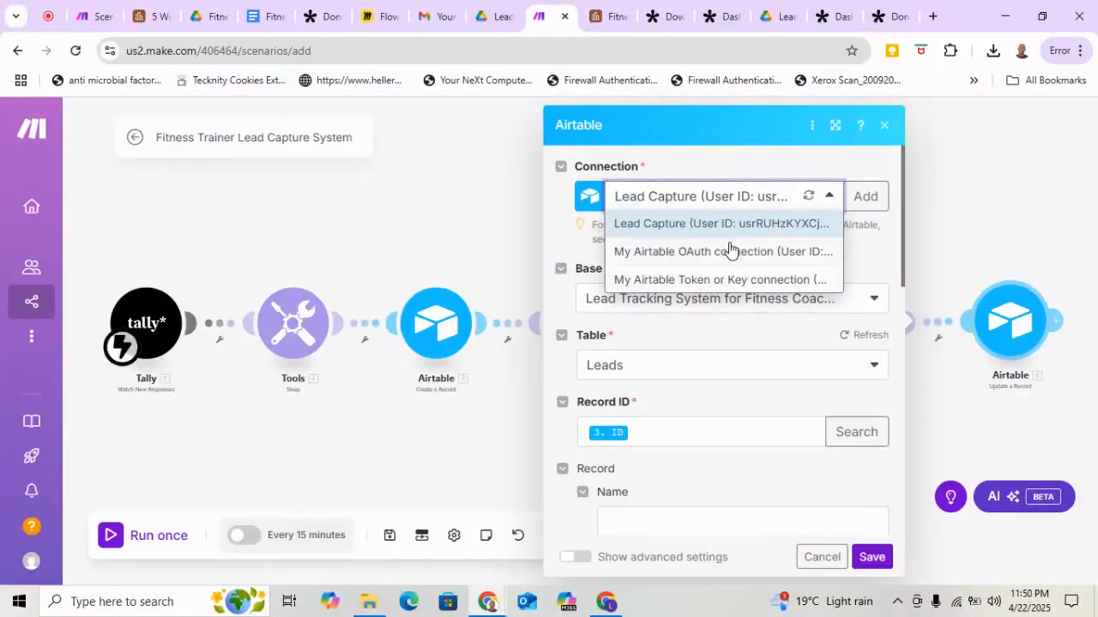
{"action": "left_click", "coordinate": [562, 311]}
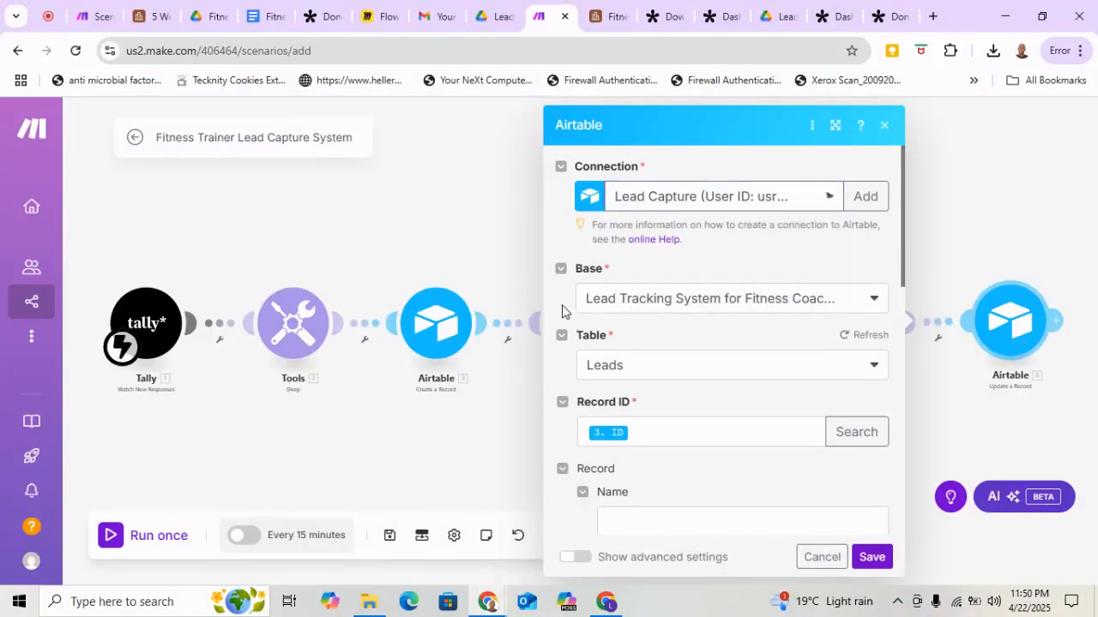
Select the Fitness Business Automation base and its Leads table for the Update a Record module.
{"action": "left_click", "coordinate": [869, 299]}
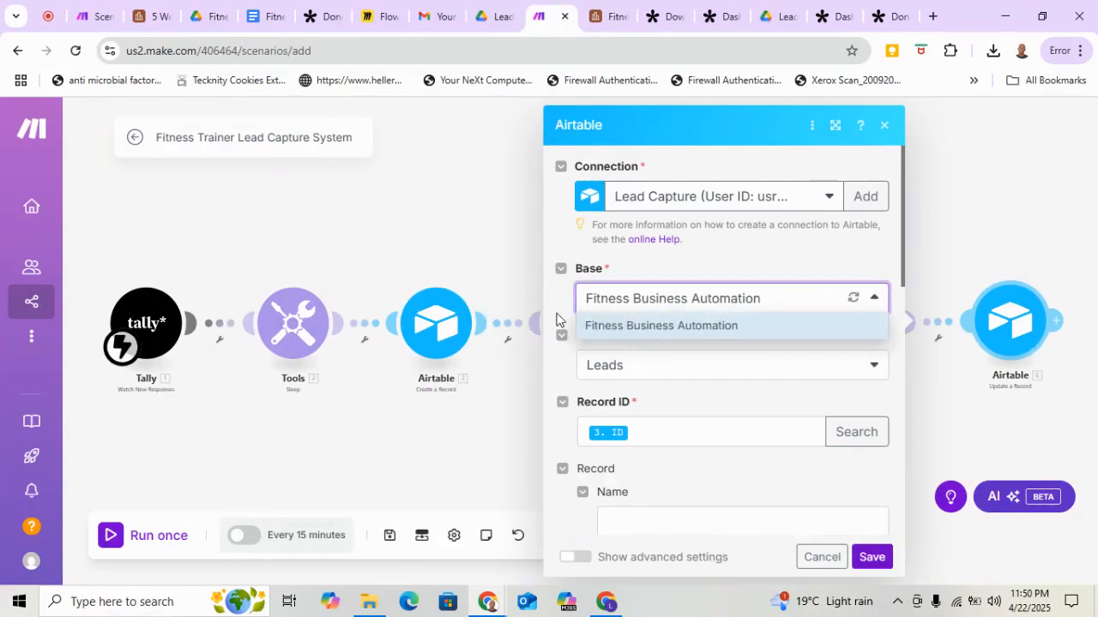
{"action": "left_click", "coordinate": [676, 334]}
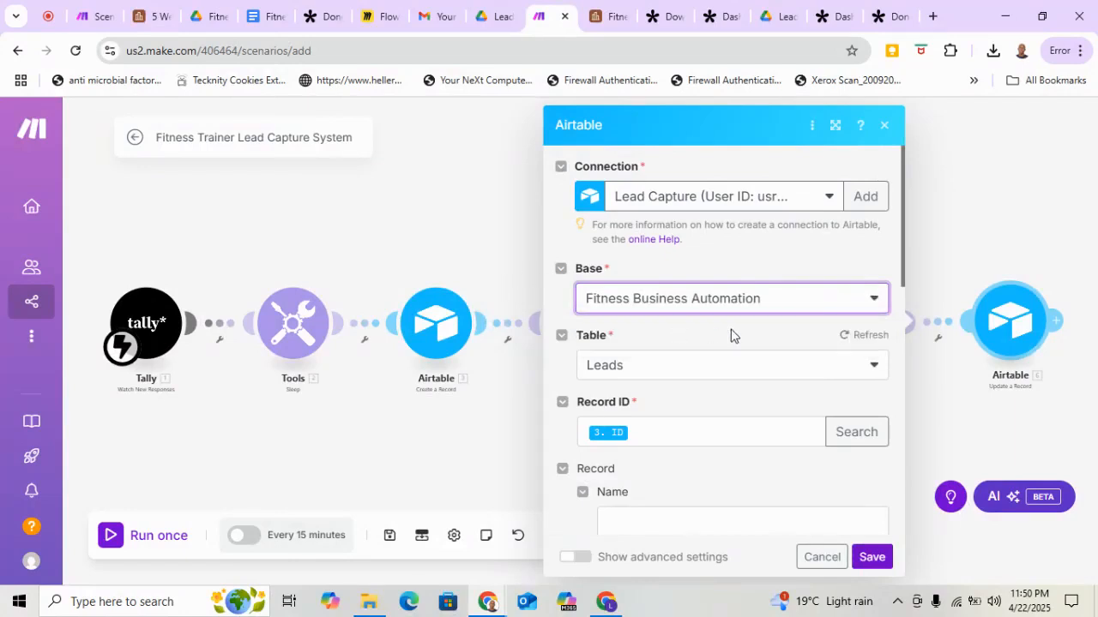
{"action": "scroll", "coordinate": [731, 334], "scroll_direction": "down", "scroll_amount": 1}
{"action": "left_click", "coordinate": [760, 311]}
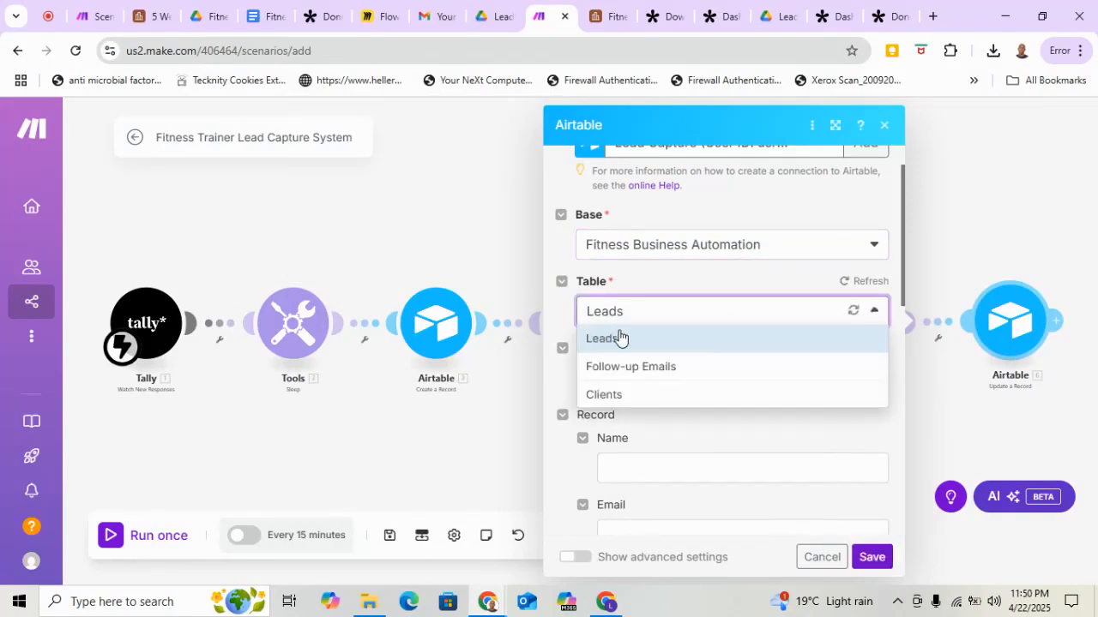
{"action": "left_click", "coordinate": [610, 343]}
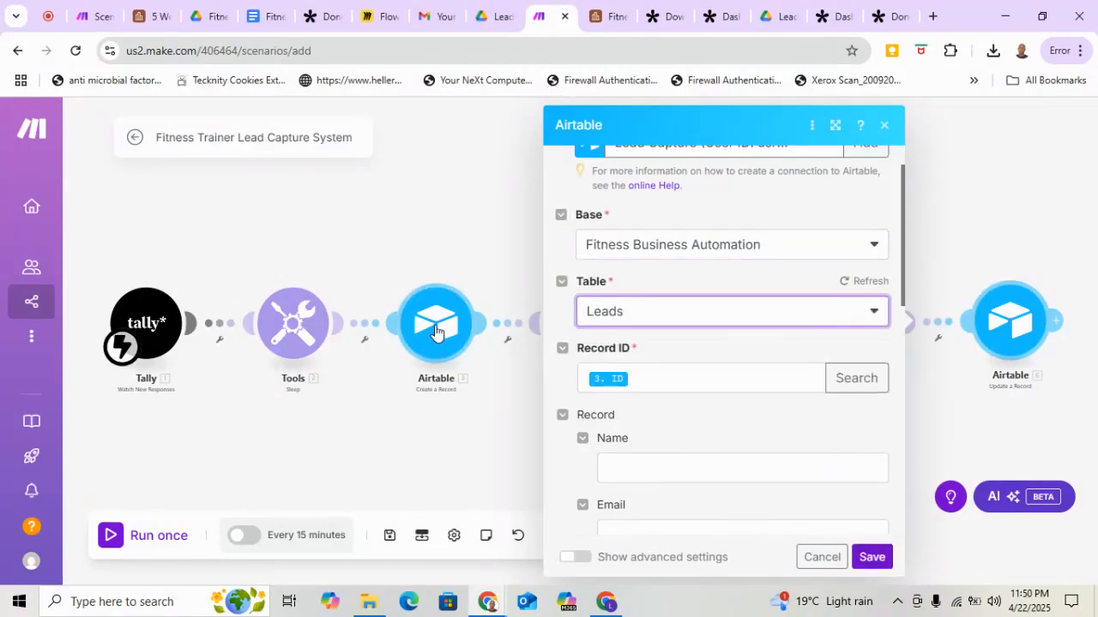
Replace the Record ID mapping with ID from the Airtable Create a Record module.
{"action": "scroll", "coordinate": [682, 404], "scroll_direction": "down", "scroll_amount": 2}
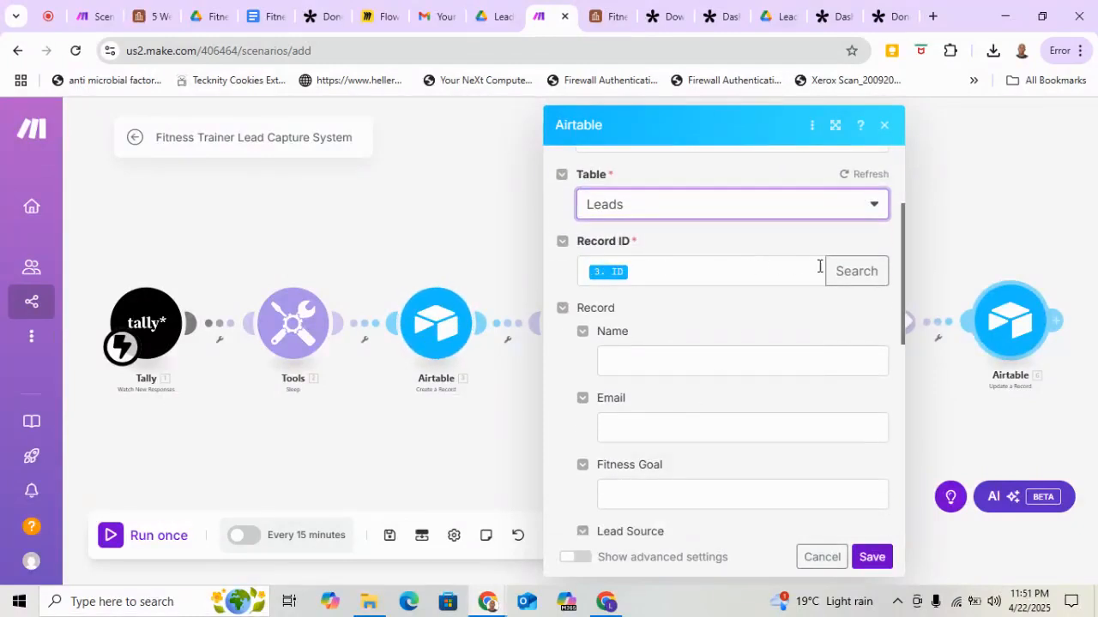
{"action": "left_click", "coordinate": [657, 270]}
{"action": "key", "text": "BackSpace"}
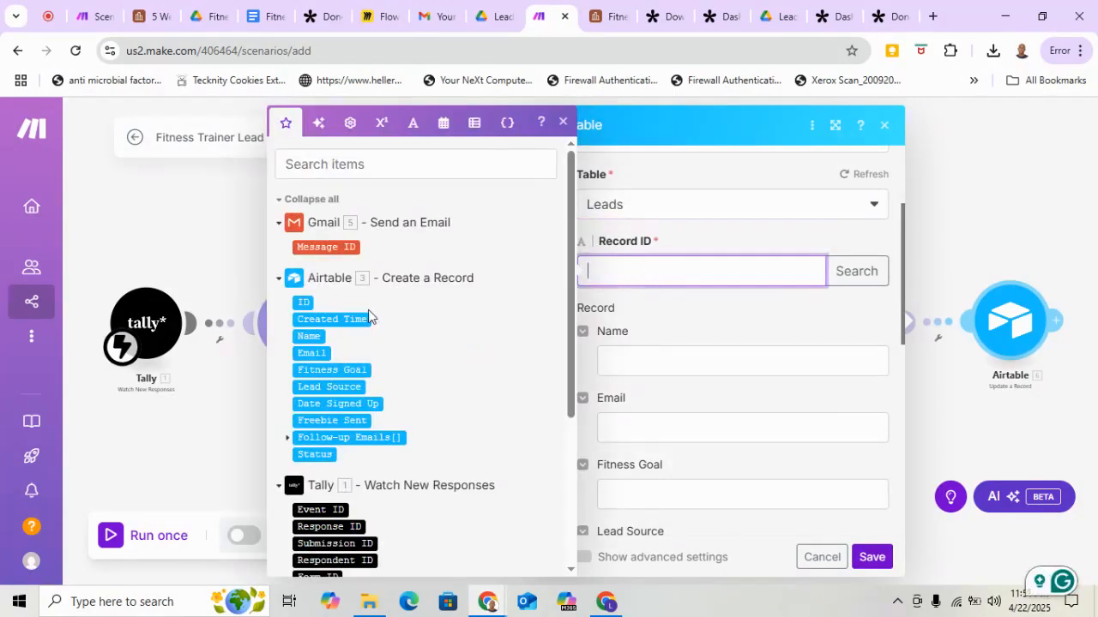
{"action": "left_click", "coordinate": [303, 301]}
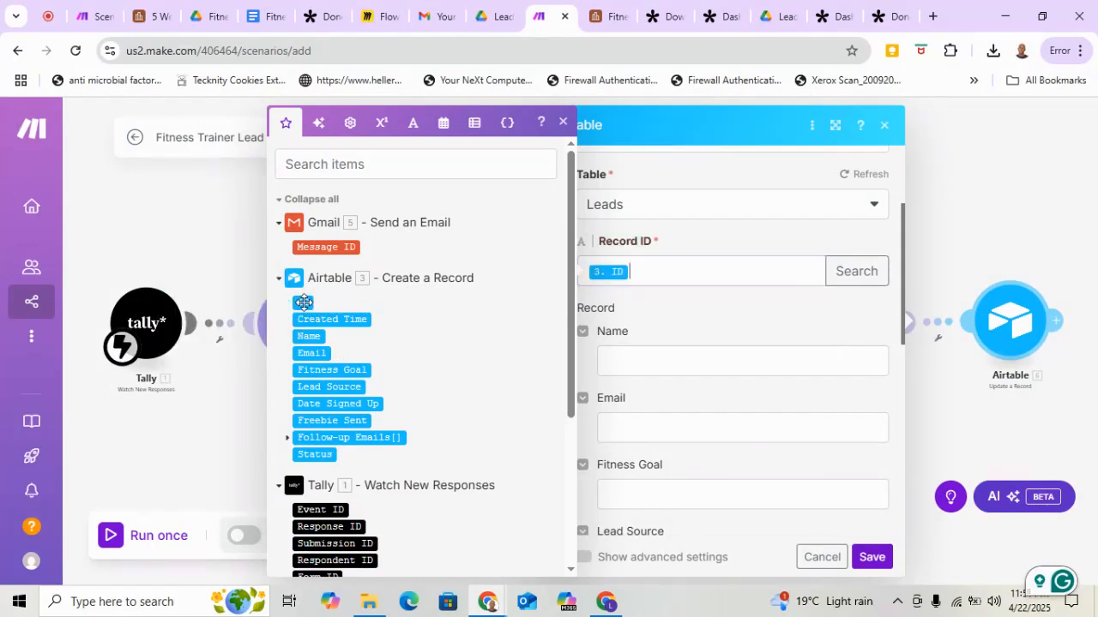
{"action": "left_click", "coordinate": [701, 321]}
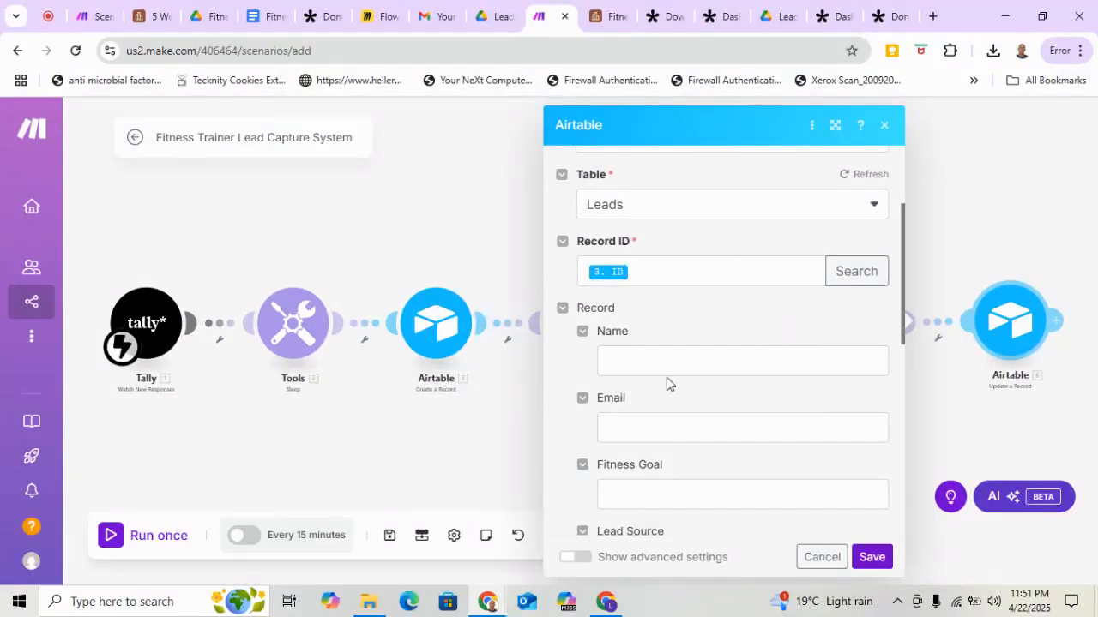
Compare the module's record fields with the Leads table columns in Airtable, including Freebie Sent, and save the Update a Record module.
{"action": "scroll", "coordinate": [666, 377], "scroll_direction": "down", "scroll_amount": 2}
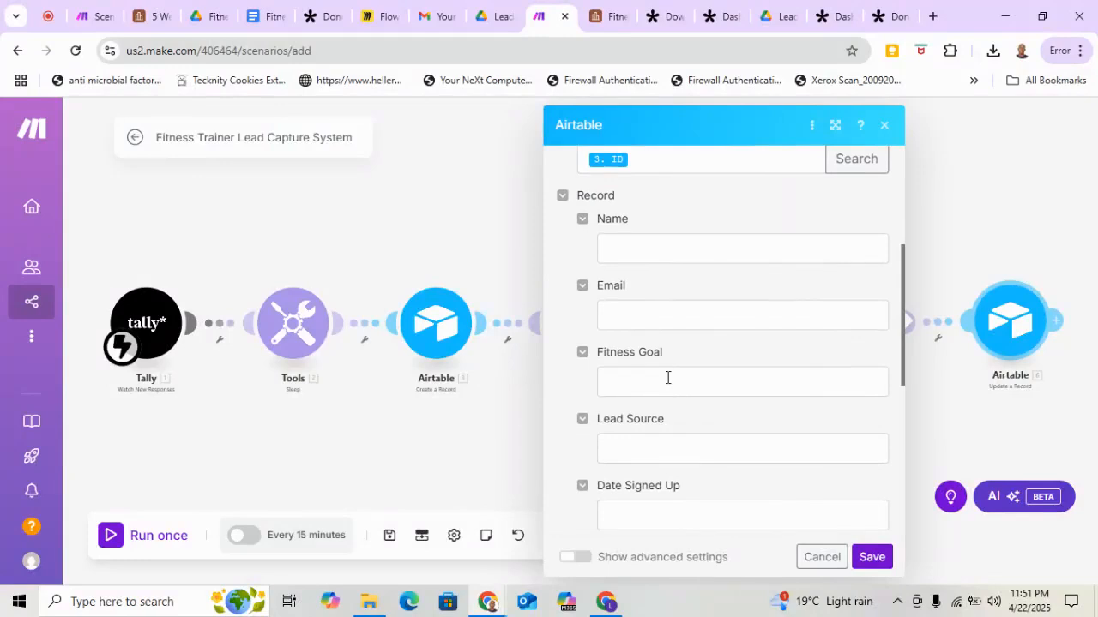
{"action": "left_click", "coordinate": [592, 21]}
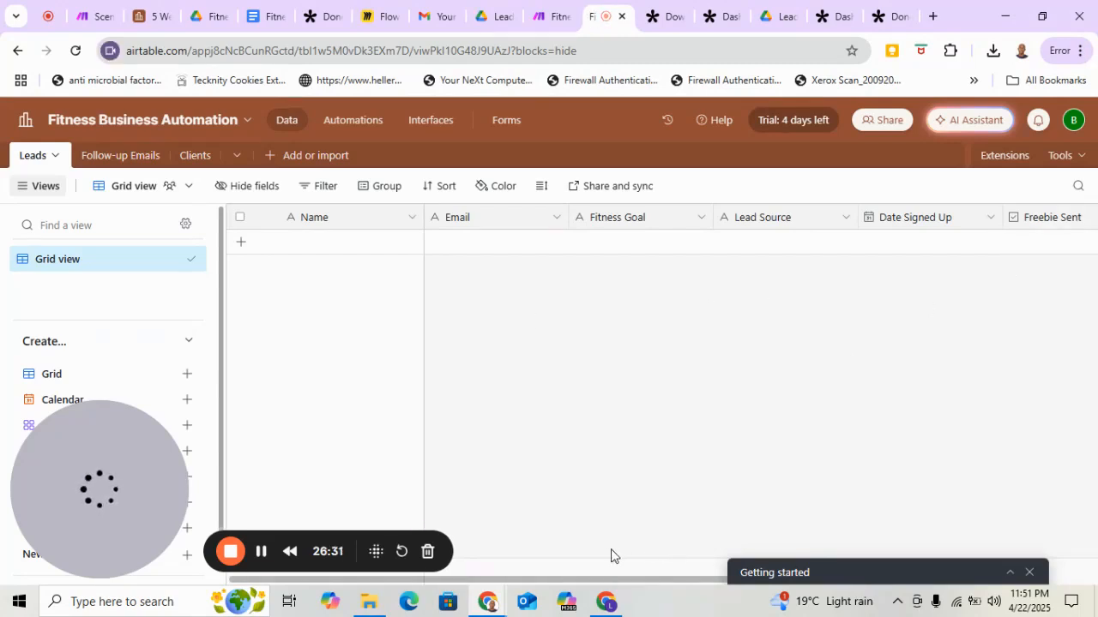
{"action": "left_click_drag", "start_coordinate": [606, 581], "coordinate": [691, 585]}
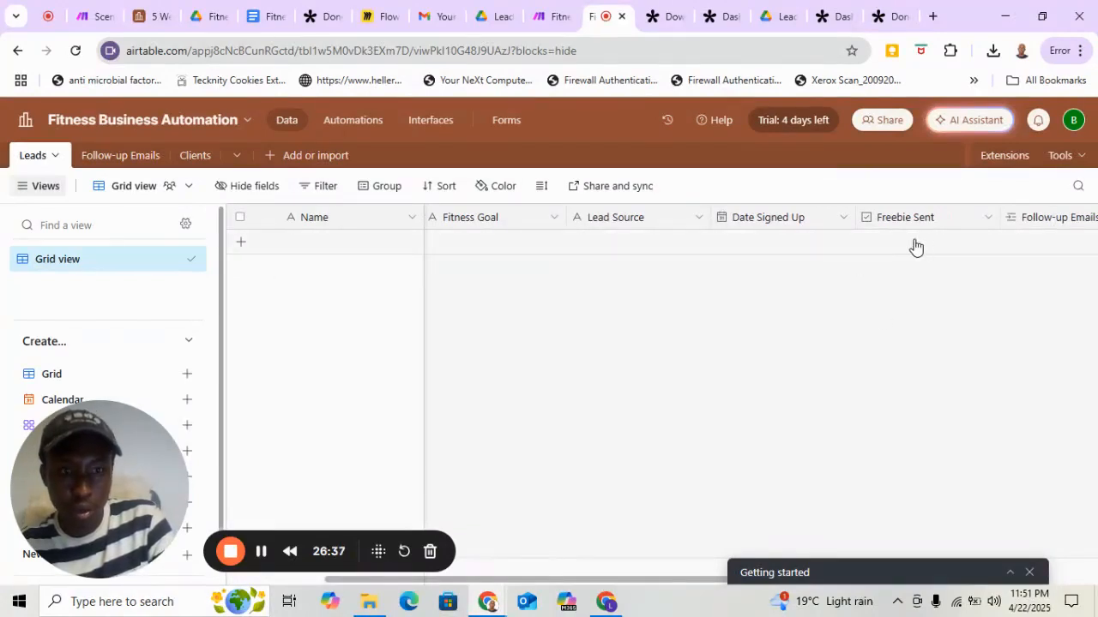
{"action": "left_click", "coordinate": [542, 31]}
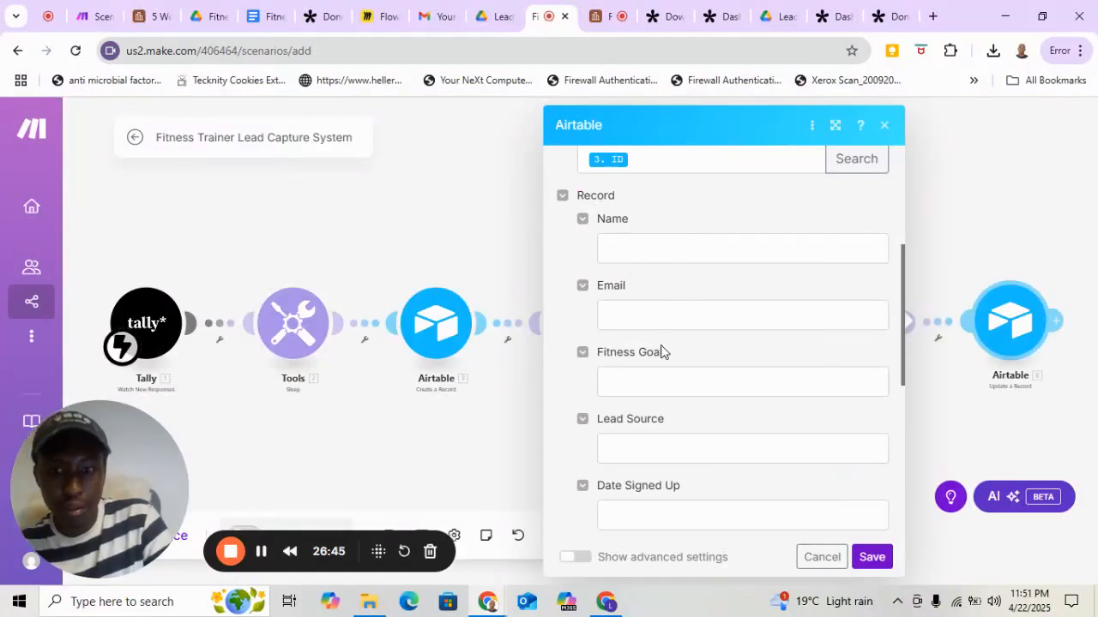
{"action": "scroll", "coordinate": [660, 351], "scroll_direction": "down", "scroll_amount": 5}
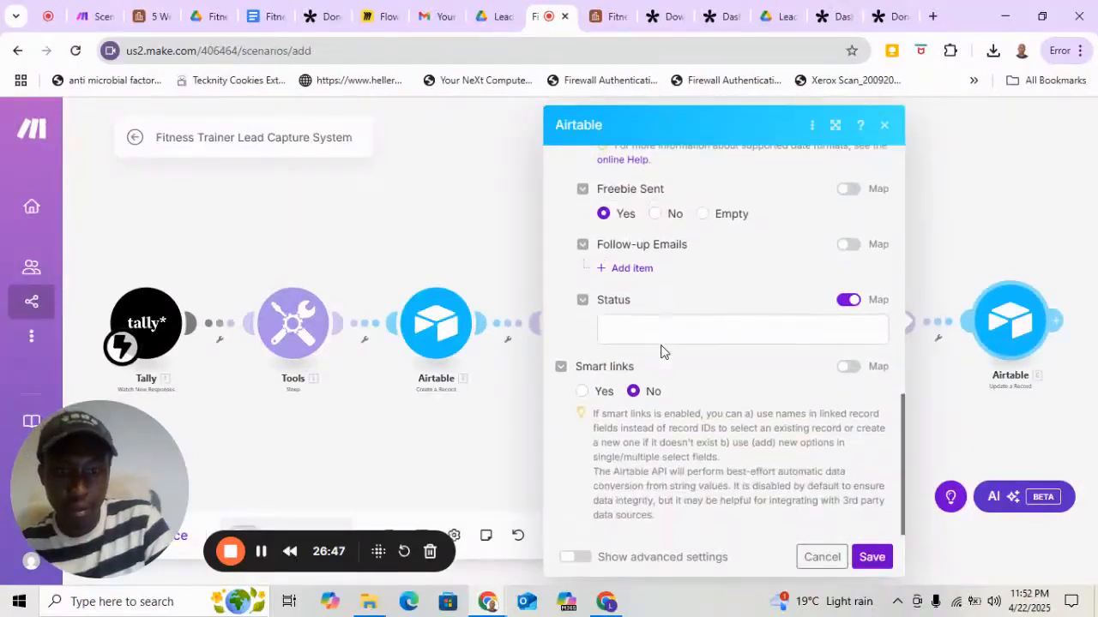
{"action": "left_click", "coordinate": [872, 557]}
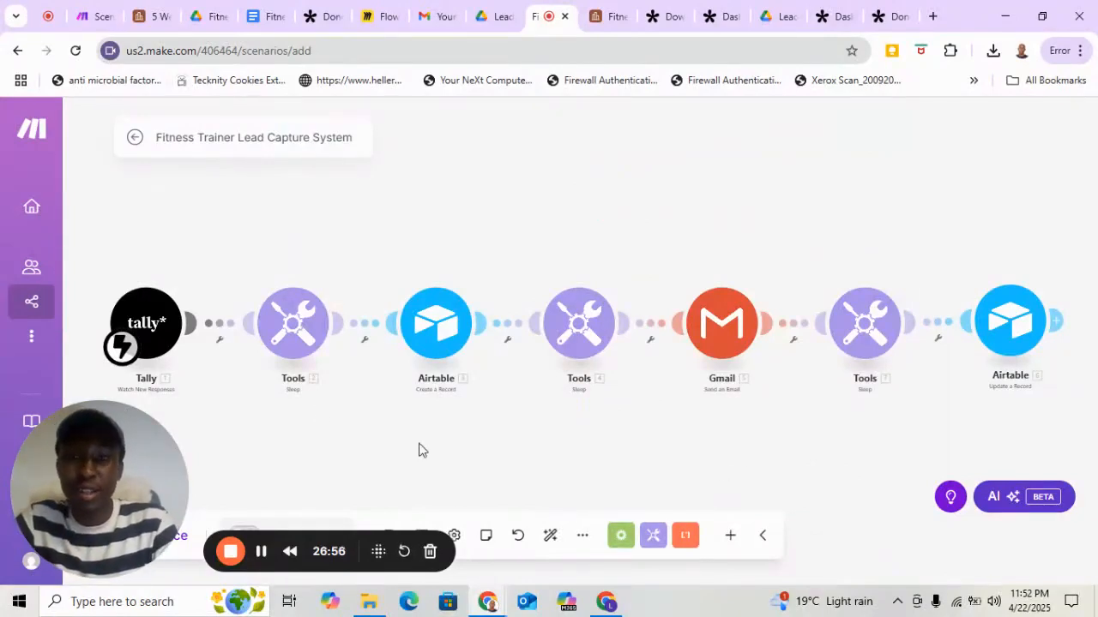
Go to the team's scenarios list, saving the scenario's unsaved changes on leaving the editor.
{"action": "mouse_move", "coordinate": [47, 156]}
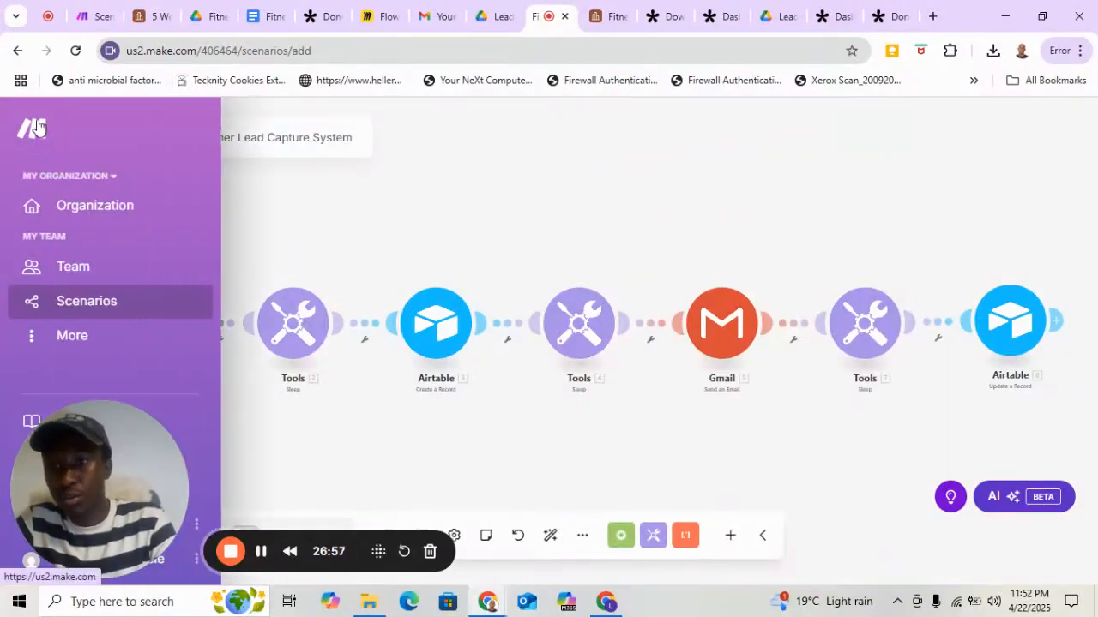
{"action": "left_click", "coordinate": [107, 306]}
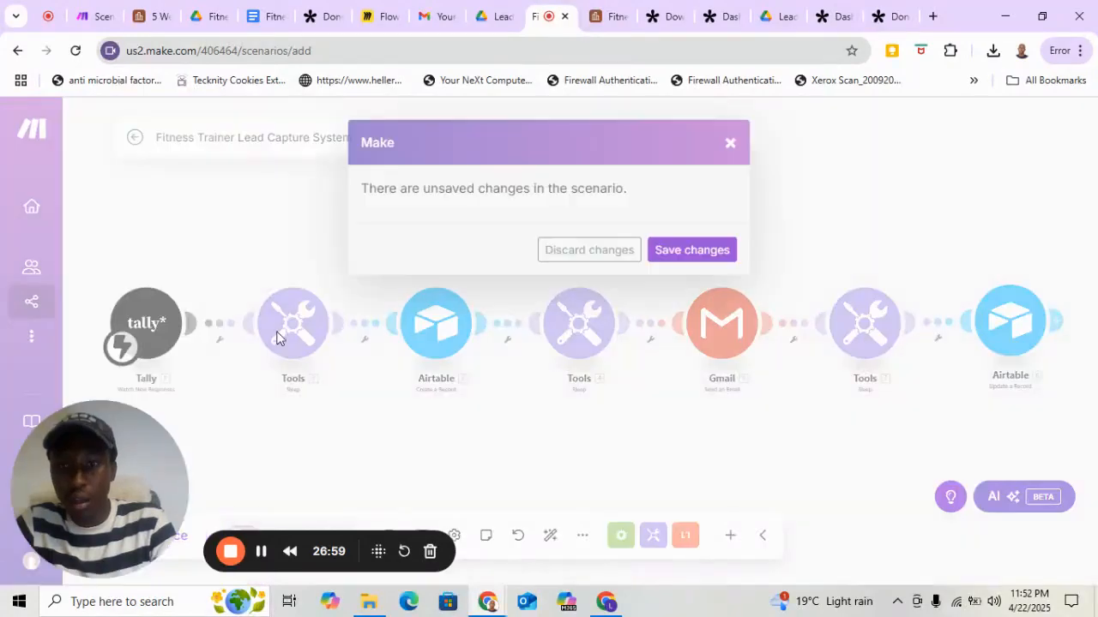
{"action": "left_click", "coordinate": [693, 255]}
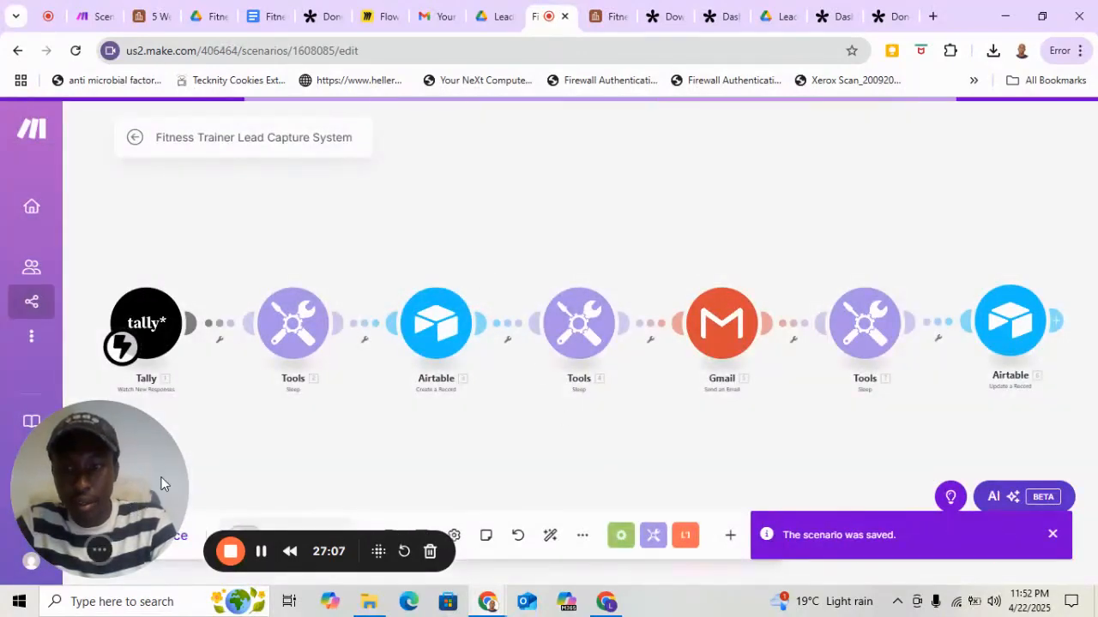
Activate the Fitness Trainer Lead Capture System scenario dated Apr 22, 2025 in the scenarios list.
{"action": "left_click_drag", "start_coordinate": [150, 443], "coordinate": [163, 316]}
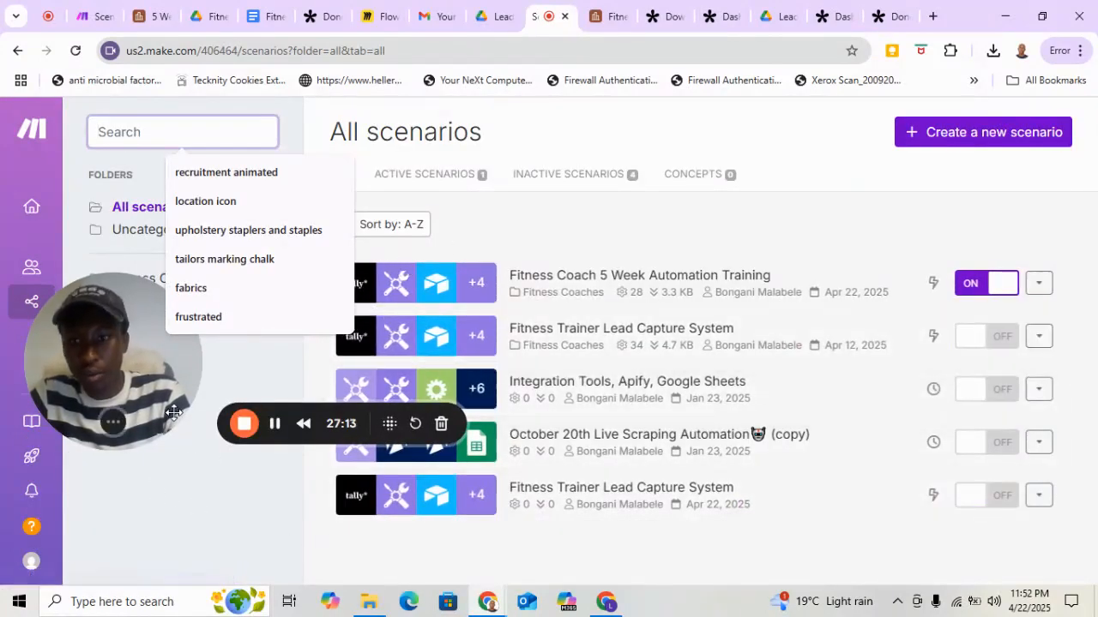
{"action": "left_click_drag", "start_coordinate": [173, 415], "coordinate": [172, 552]}
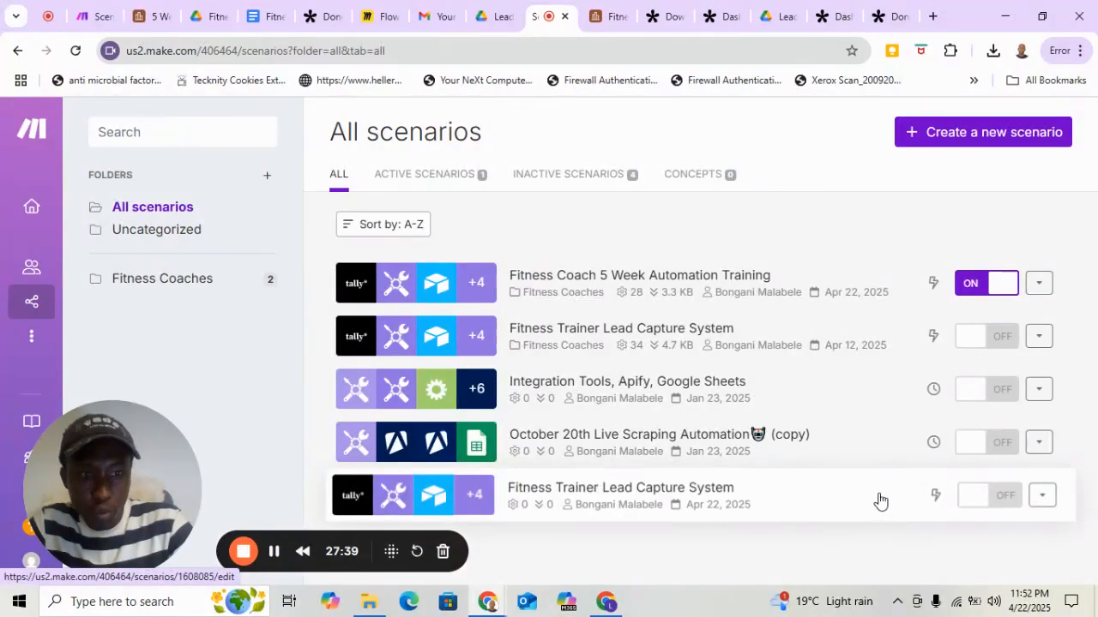
{"action": "left_click", "coordinate": [978, 505]}
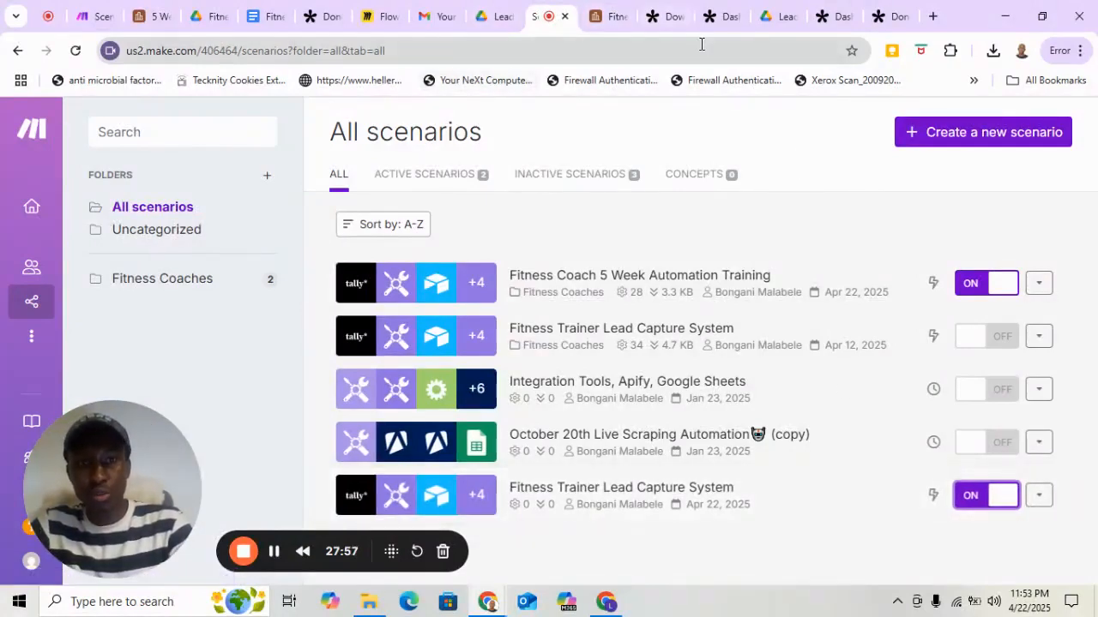
Switch to Tally and view the share page of the Download kdldof form.
{"action": "left_click", "coordinate": [664, 26]}
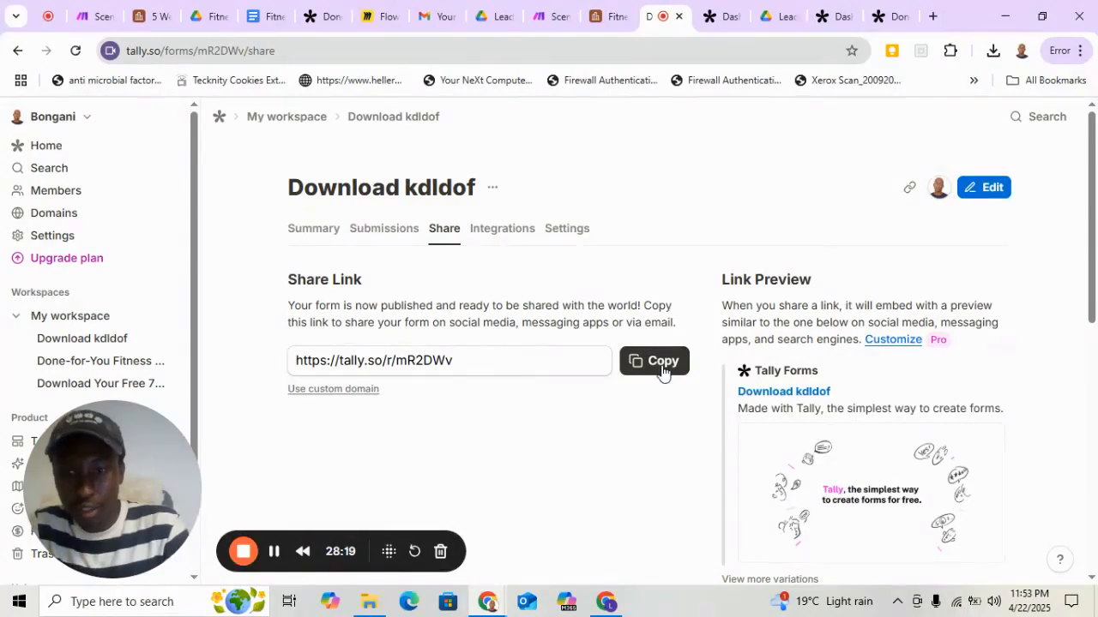
{"action": "left_click", "coordinate": [274, 555]}
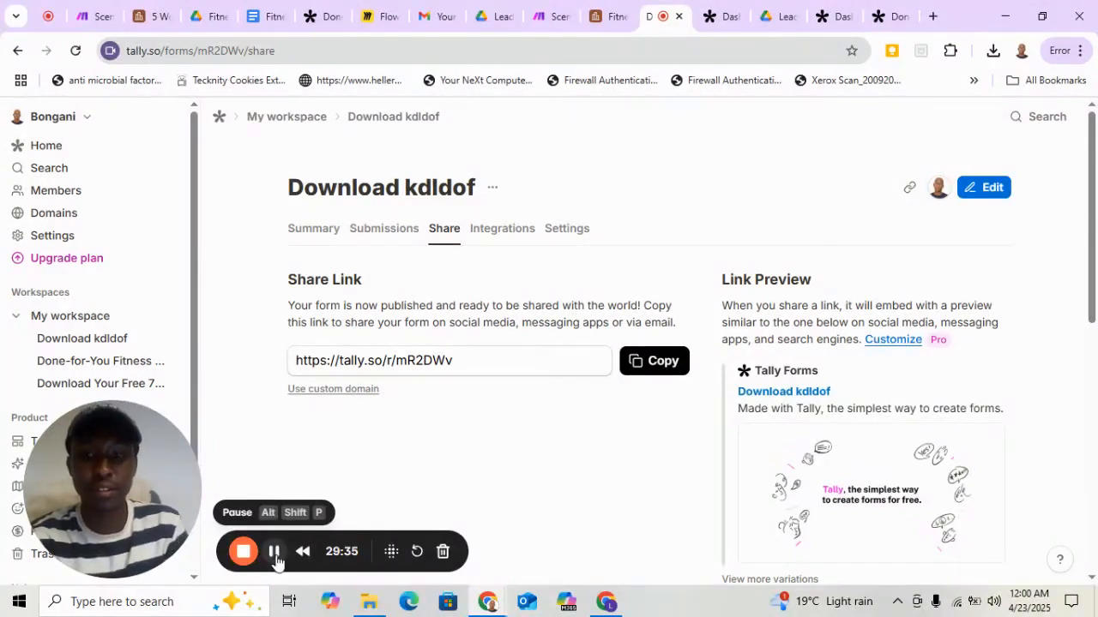